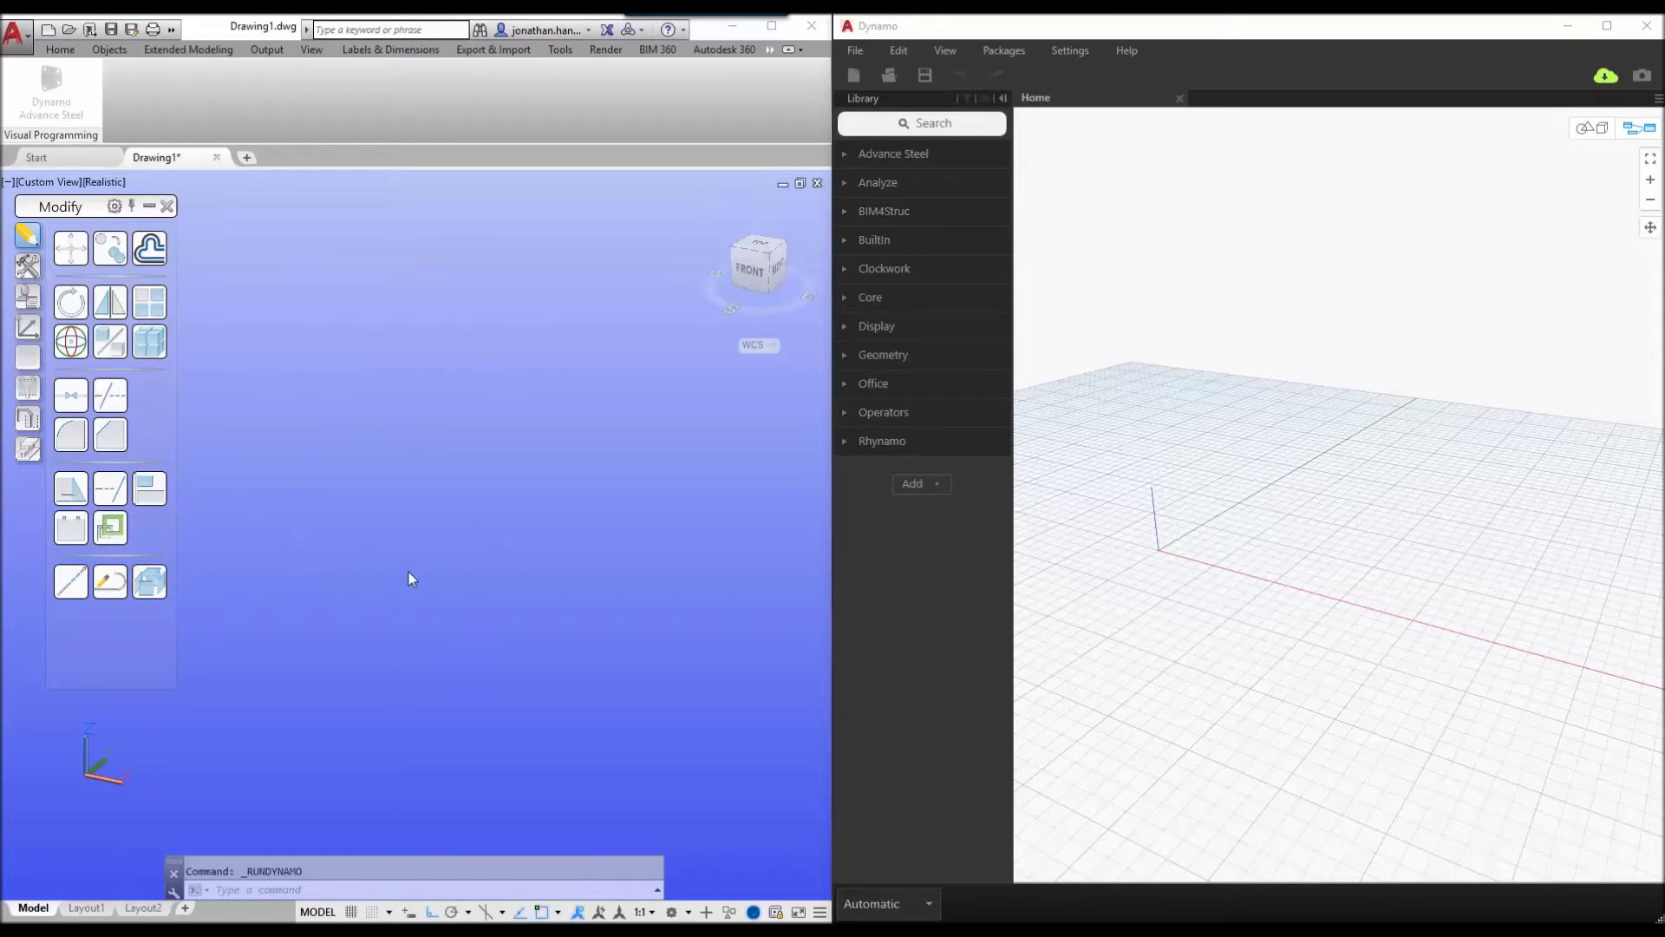
Add a StraightBeam.ByStartPointEndPoint node from the Advance Steel beams library to the graph.
{"action": "left_click", "coordinate": [1322, 276]}
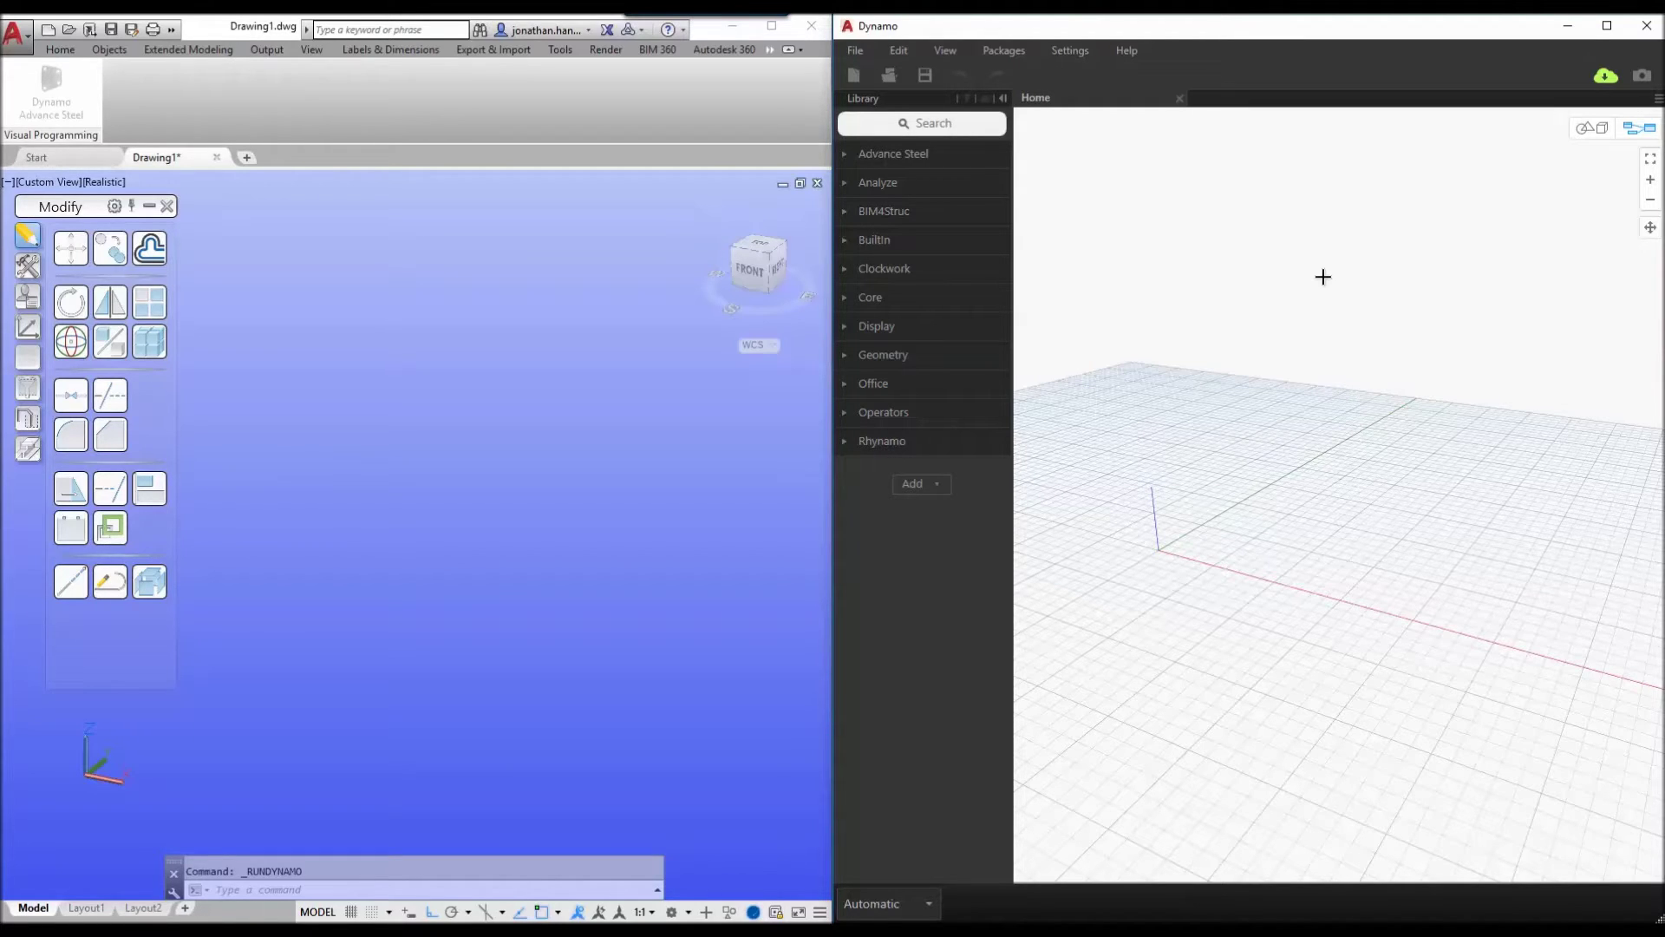
{"action": "left_click", "coordinate": [845, 149]}
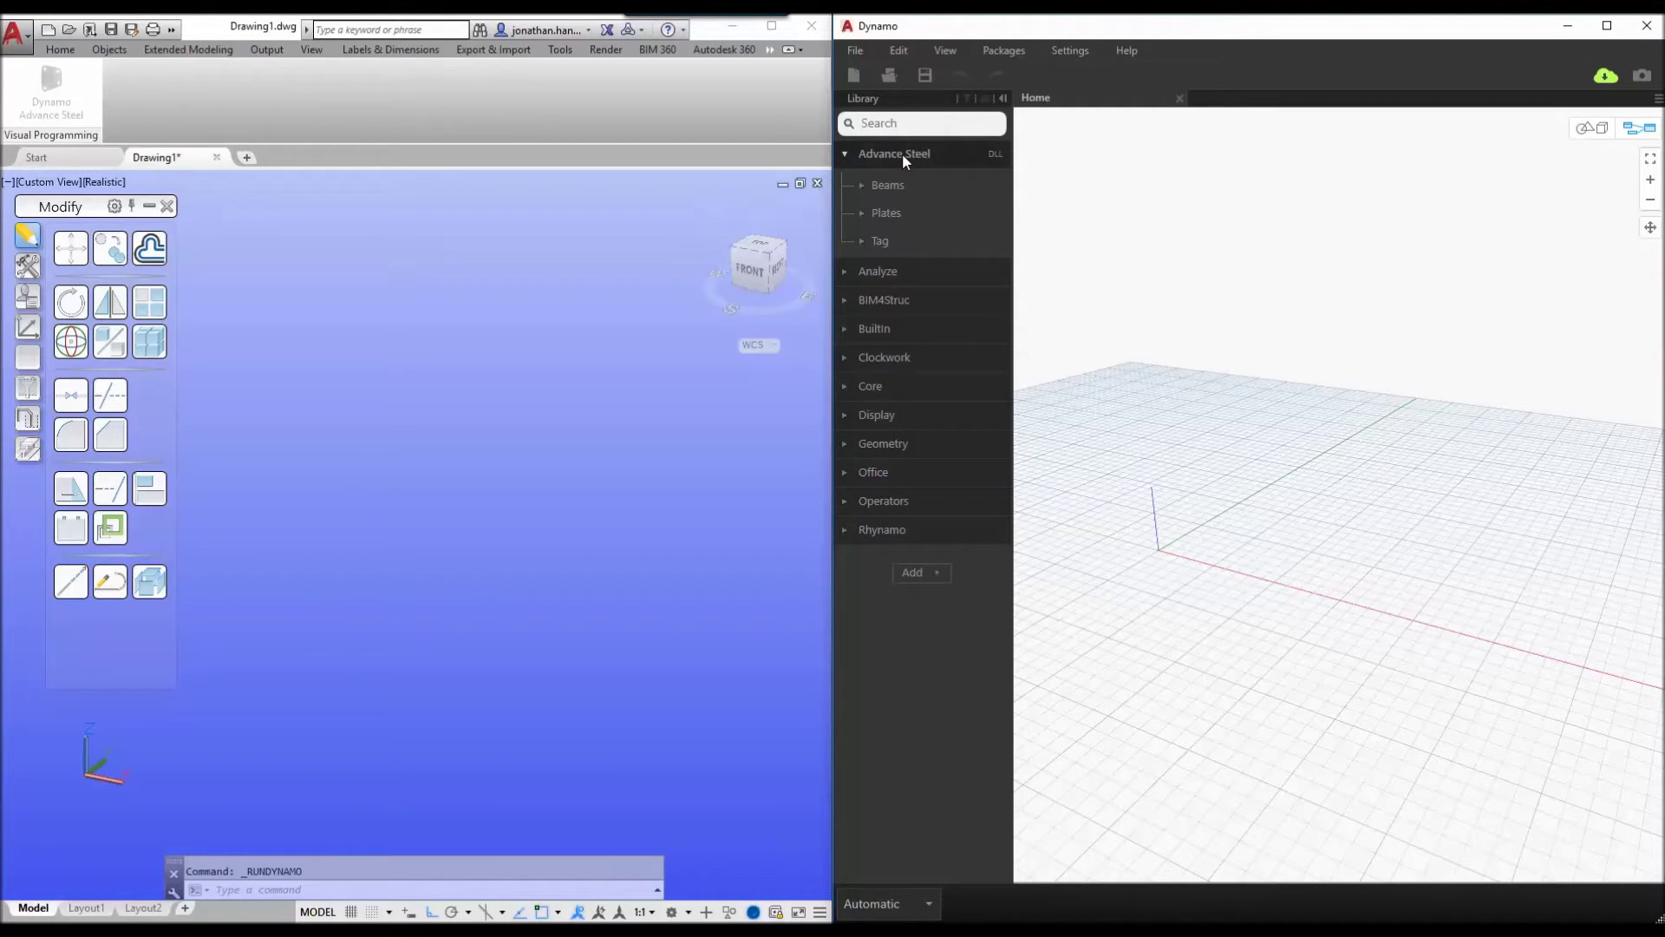
{"action": "left_click", "coordinate": [866, 183]}
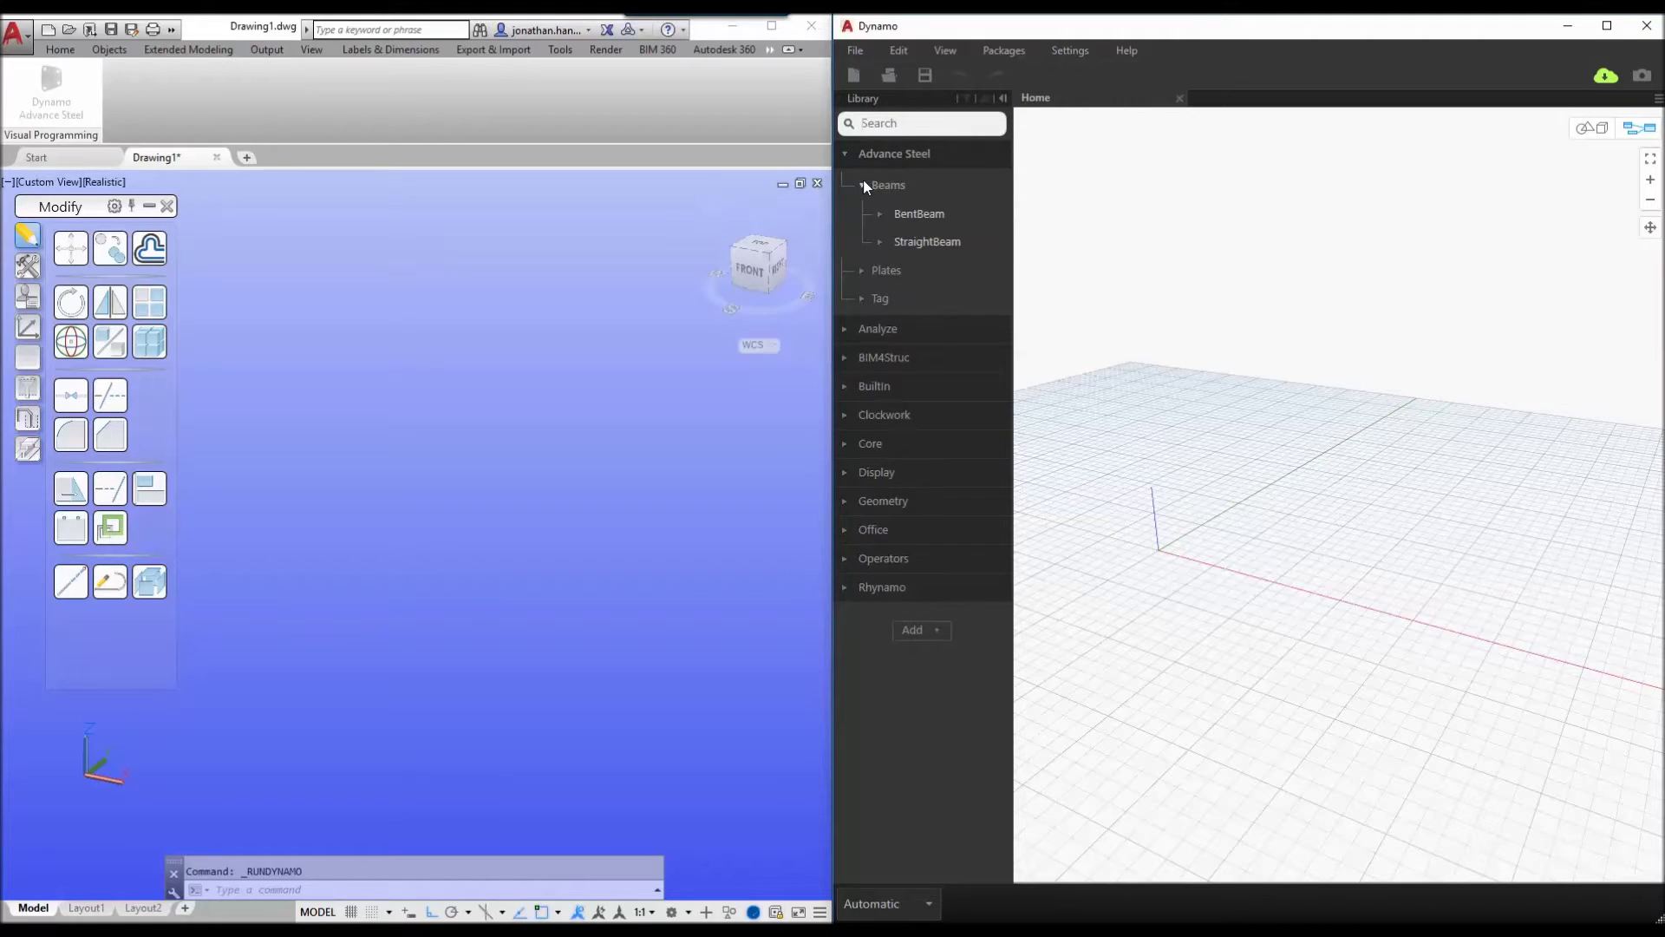
{"action": "left_click", "coordinate": [917, 239]}
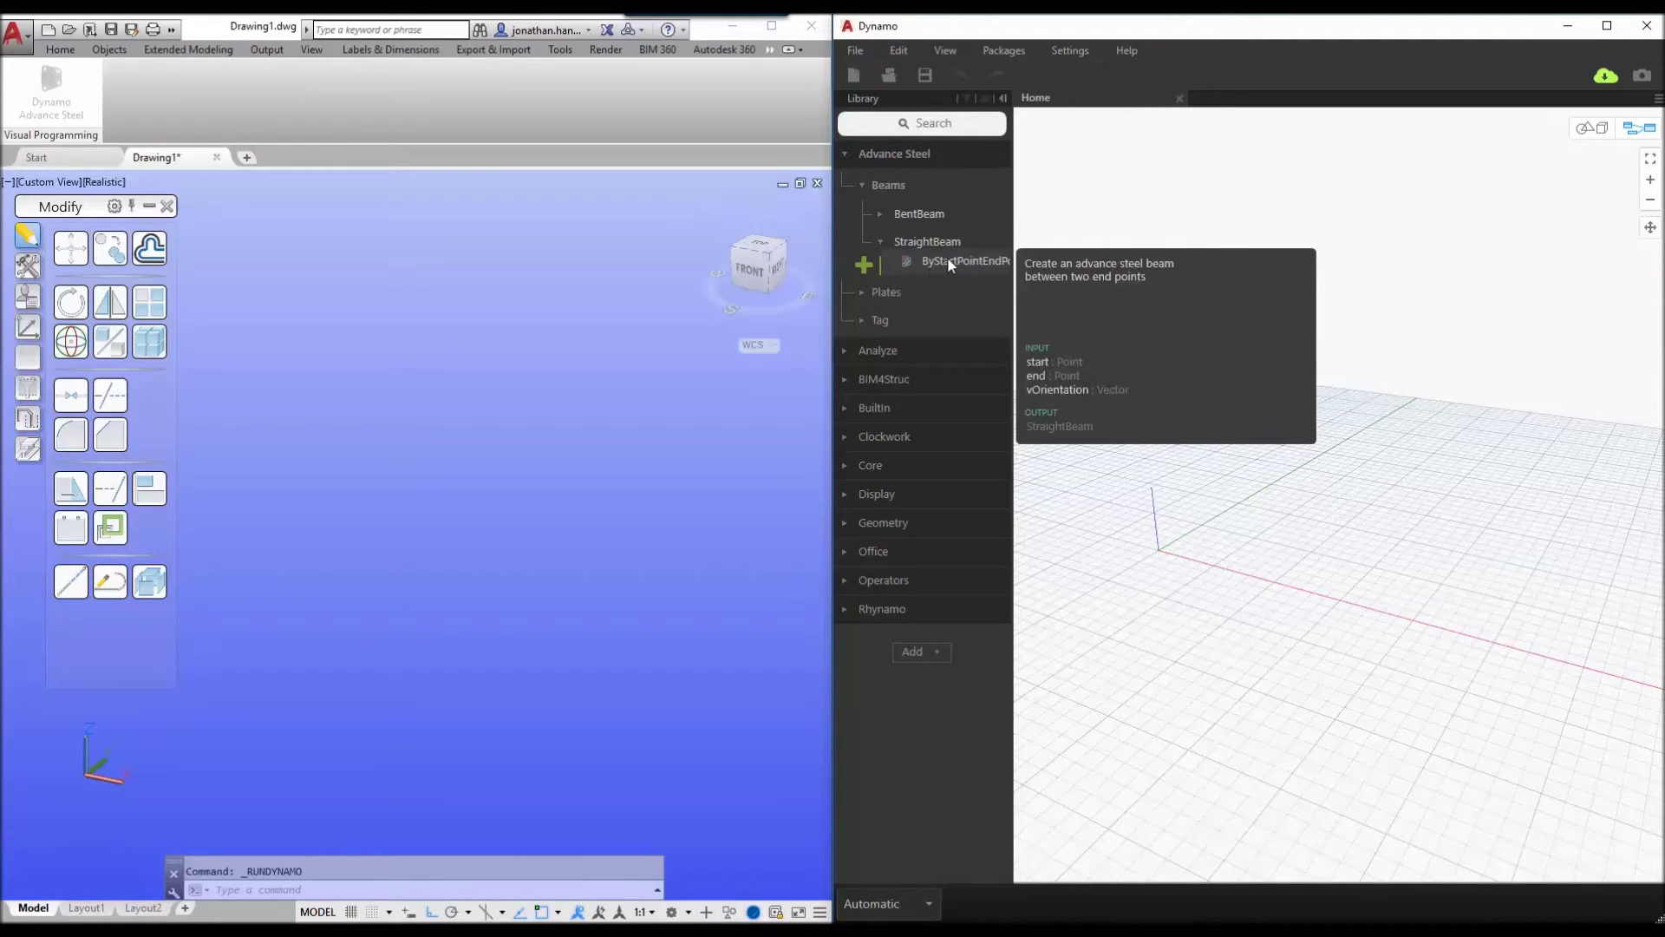
{"action": "left_click", "coordinate": [946, 257]}
{"action": "left_click_drag", "start_coordinate": [1361, 466], "coordinate": [1335, 342]}
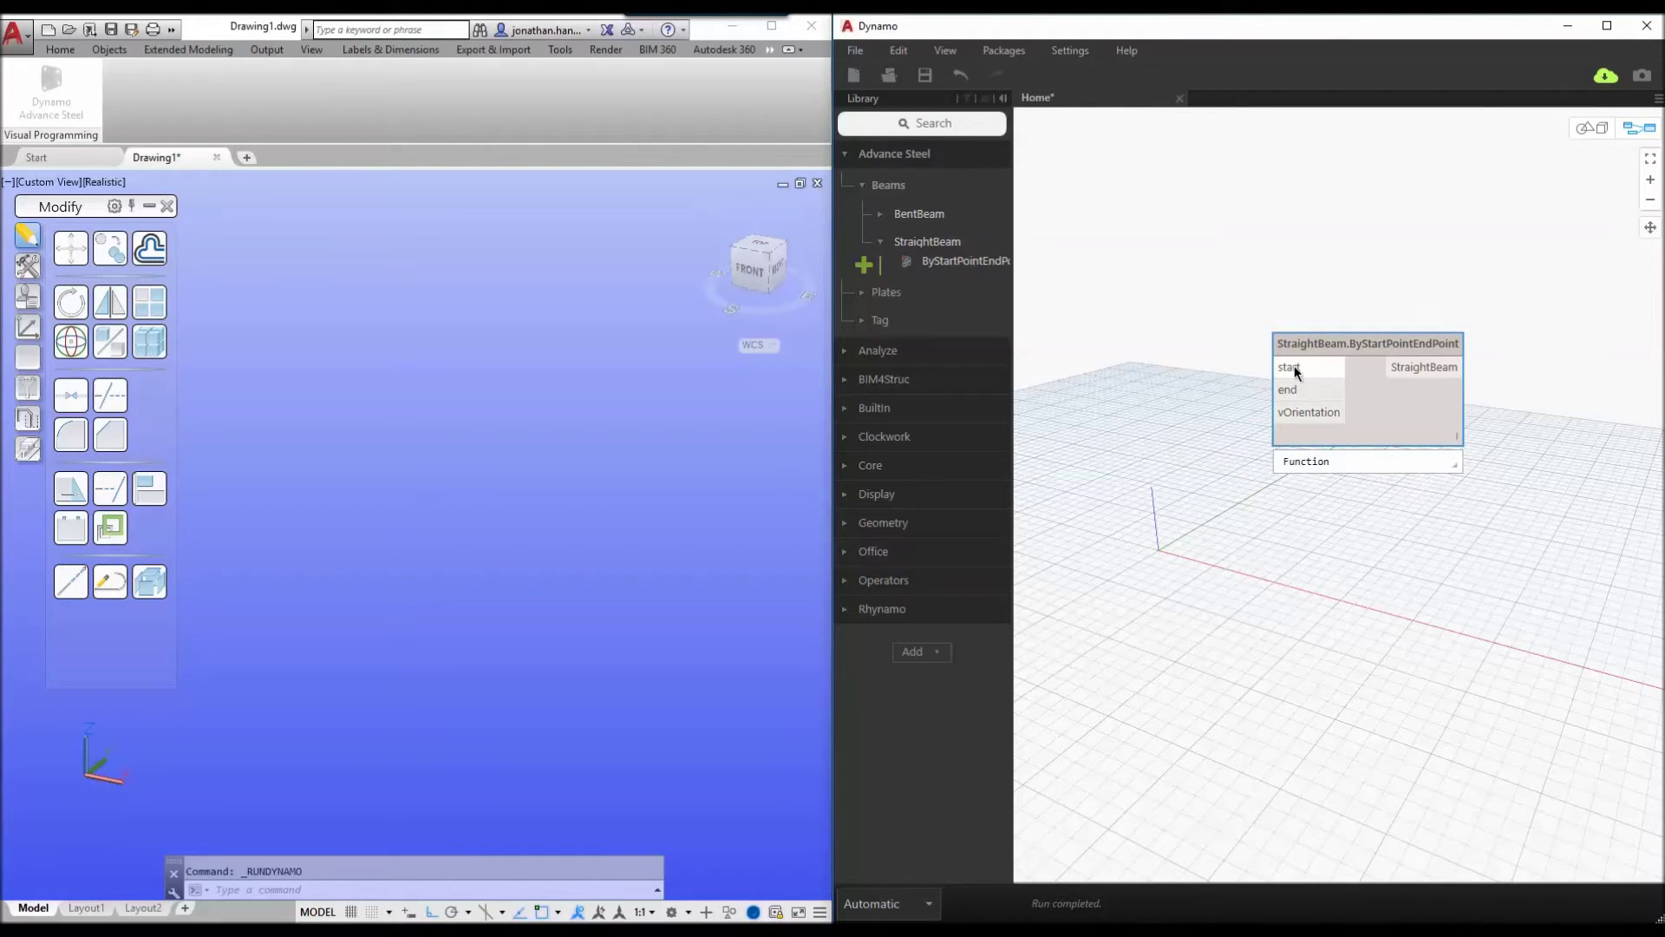
Add a Point.ByCoordinates (x, y, z) node and connect its Point output to the beam node's start input.
{"action": "left_click", "coordinate": [898, 123]}
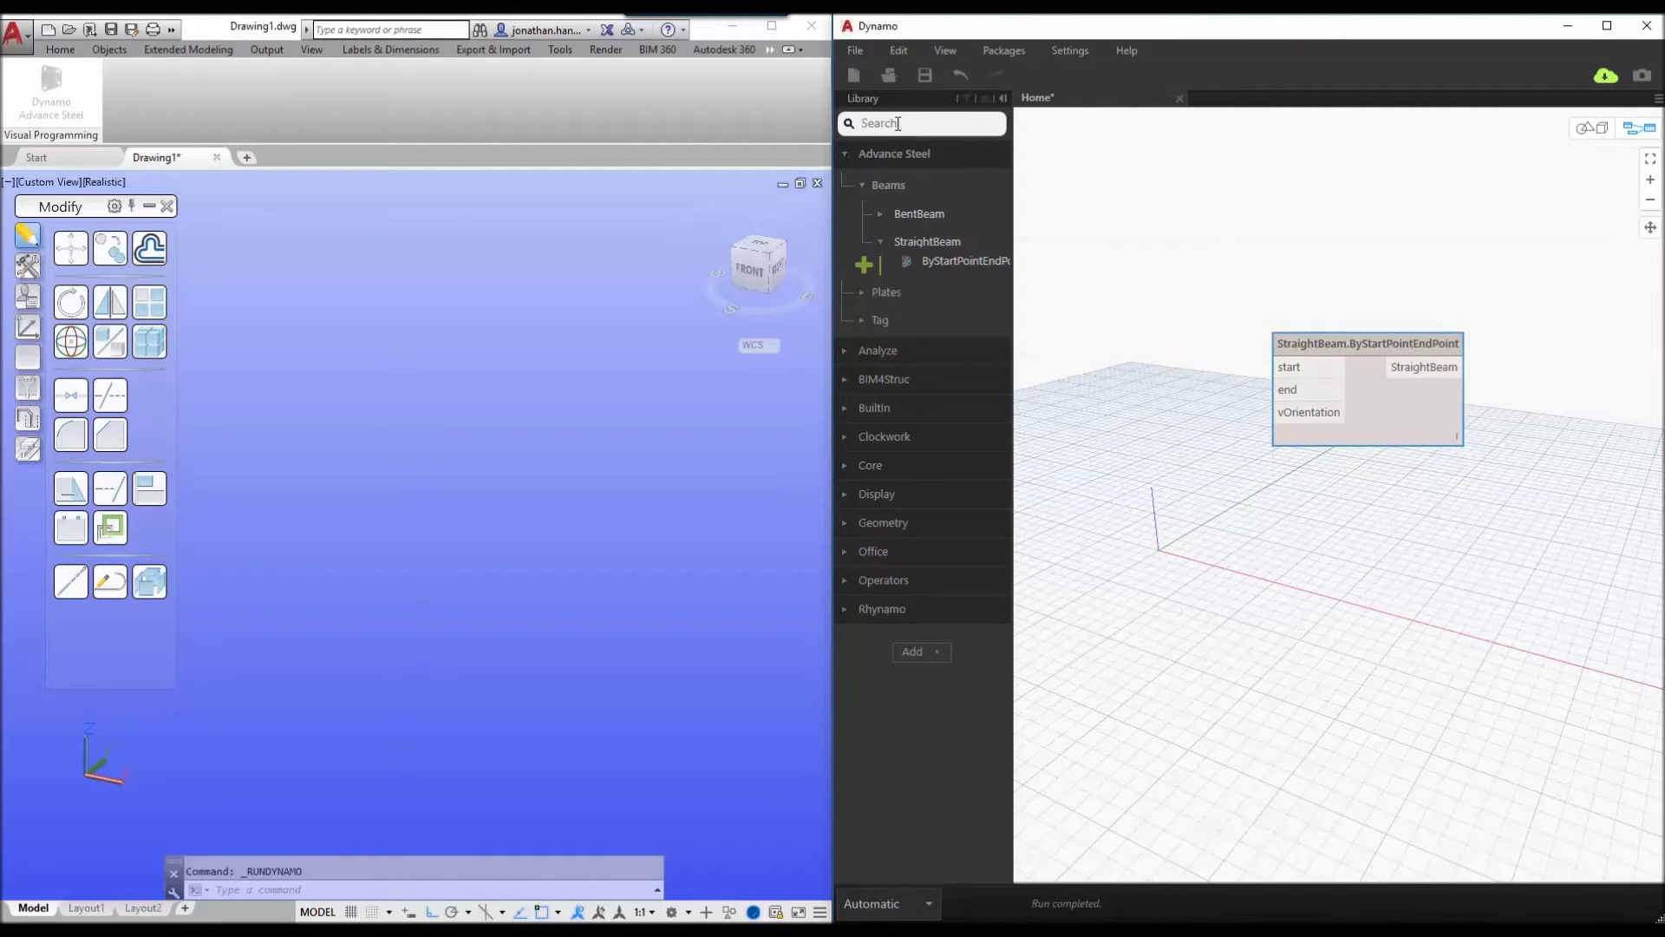
{"action": "type", "text": "point"}
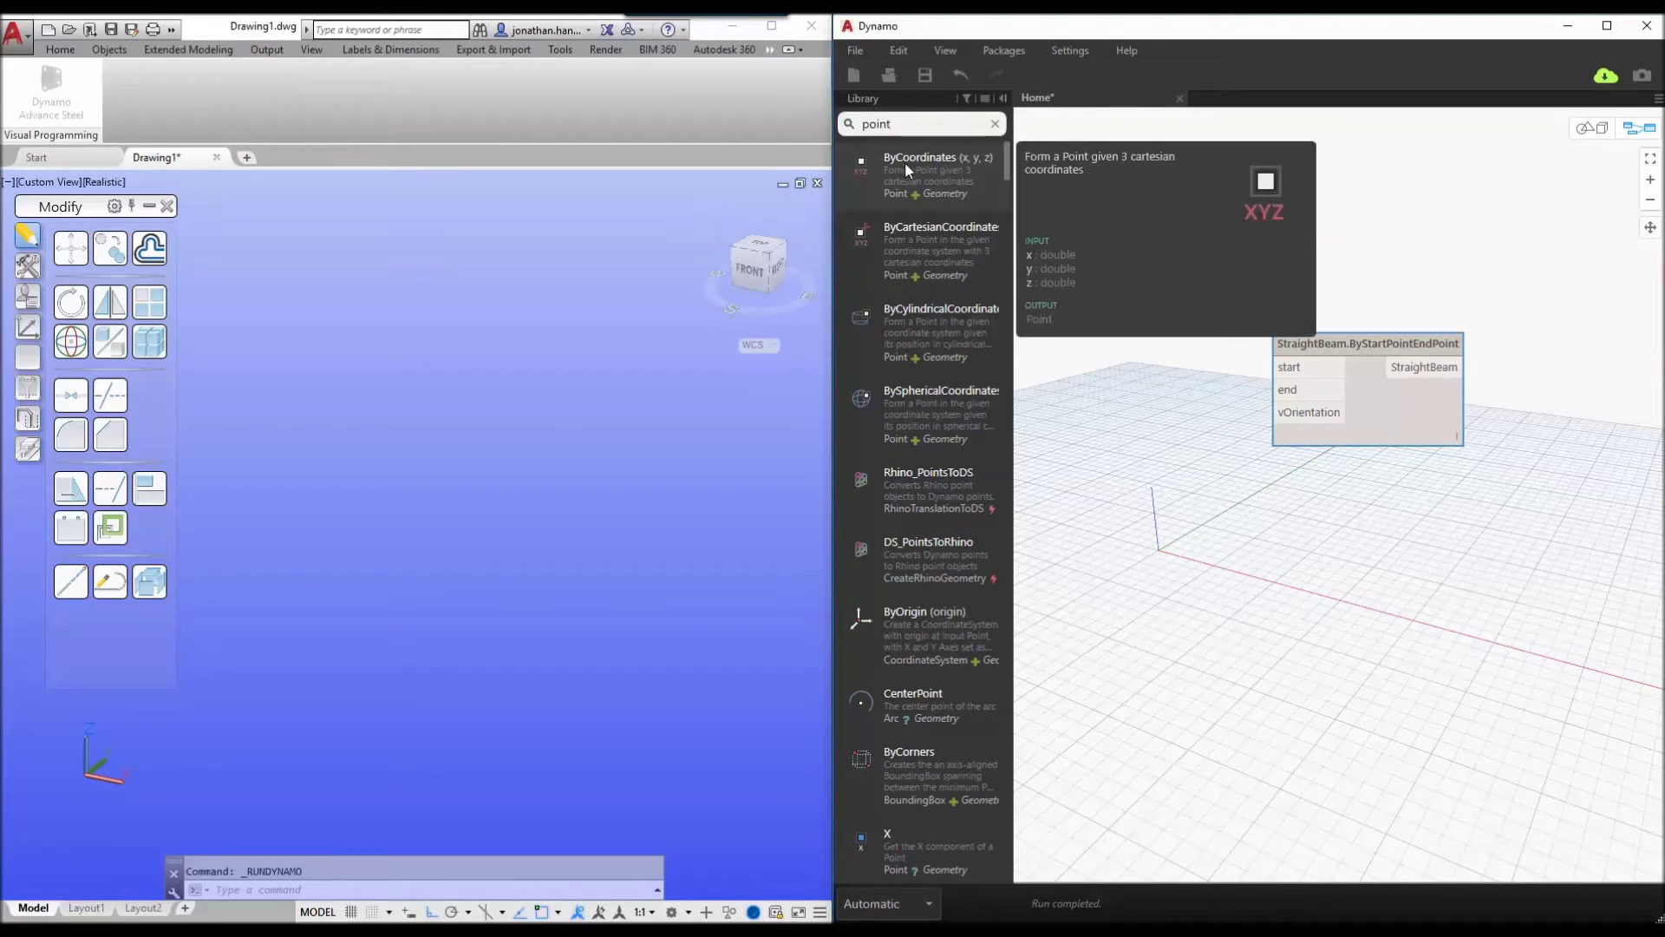
{"action": "left_click", "coordinate": [904, 161]}
{"action": "left_click_drag", "start_coordinate": [1377, 491], "coordinate": [1135, 271]}
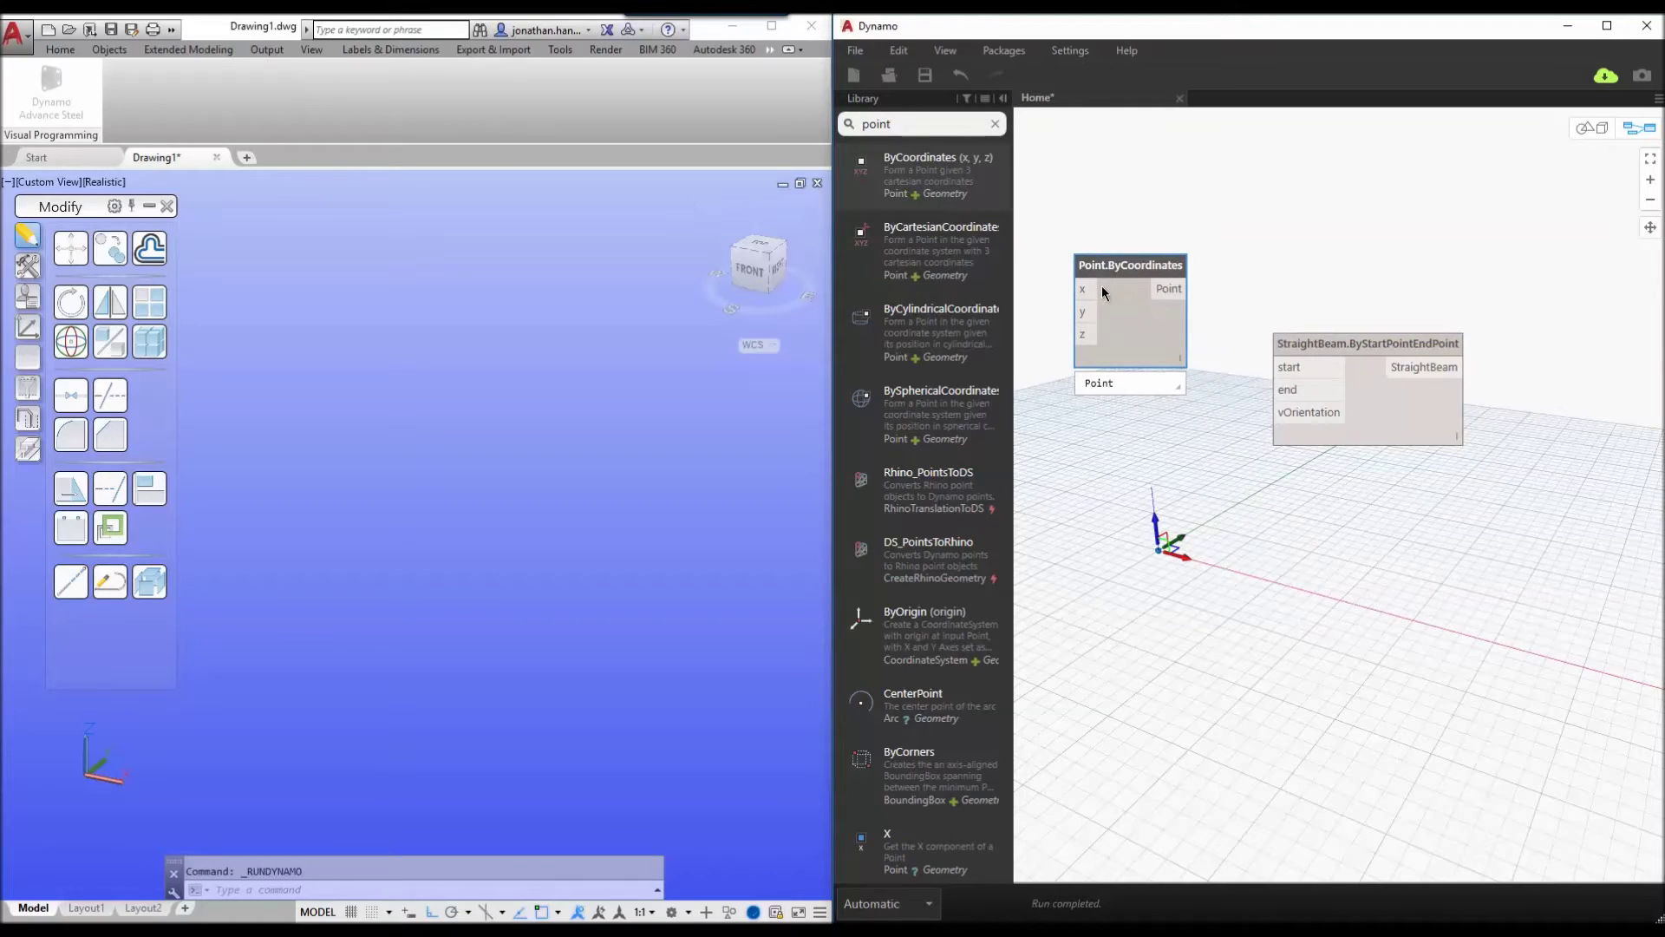
{"action": "left_click_drag", "start_coordinate": [1178, 288], "coordinate": [1299, 356]}
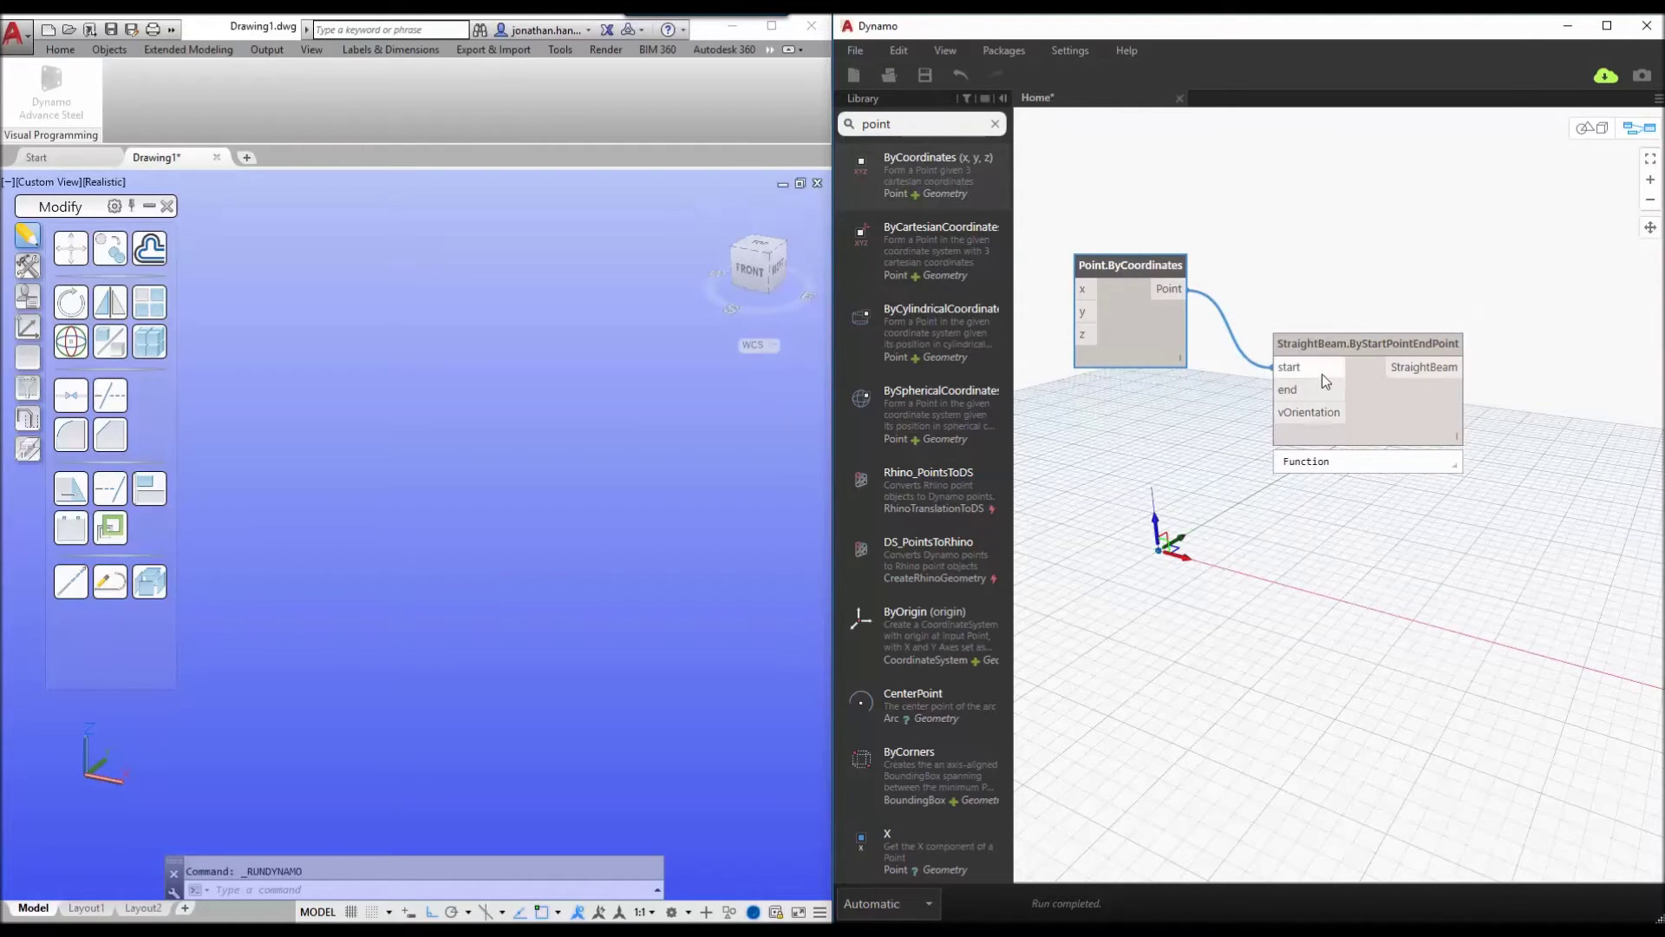
Duplicate the Point.ByCoordinates node, place the copy below the original and connect it to the beam node's end input.
{"action": "left_click_drag", "start_coordinate": [1131, 265], "coordinate": [1129, 265]}
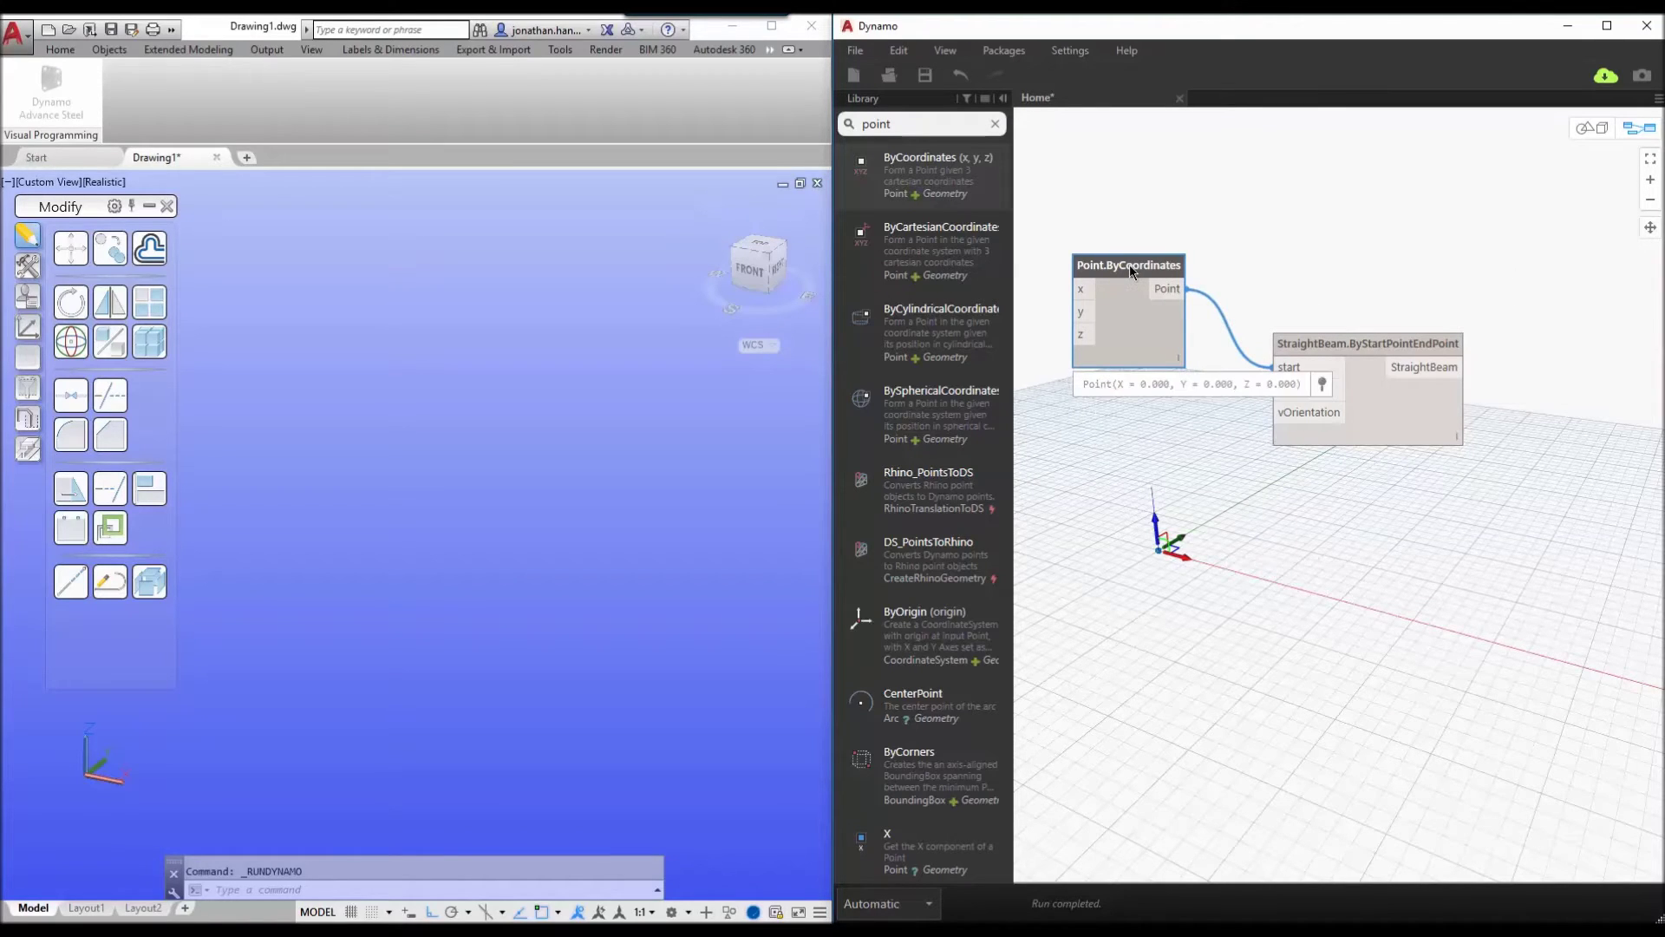
{"action": "key", "text": "ctrl+v"}
{"action": "left_click_drag", "start_coordinate": [1223, 288], "coordinate": [1101, 464]}
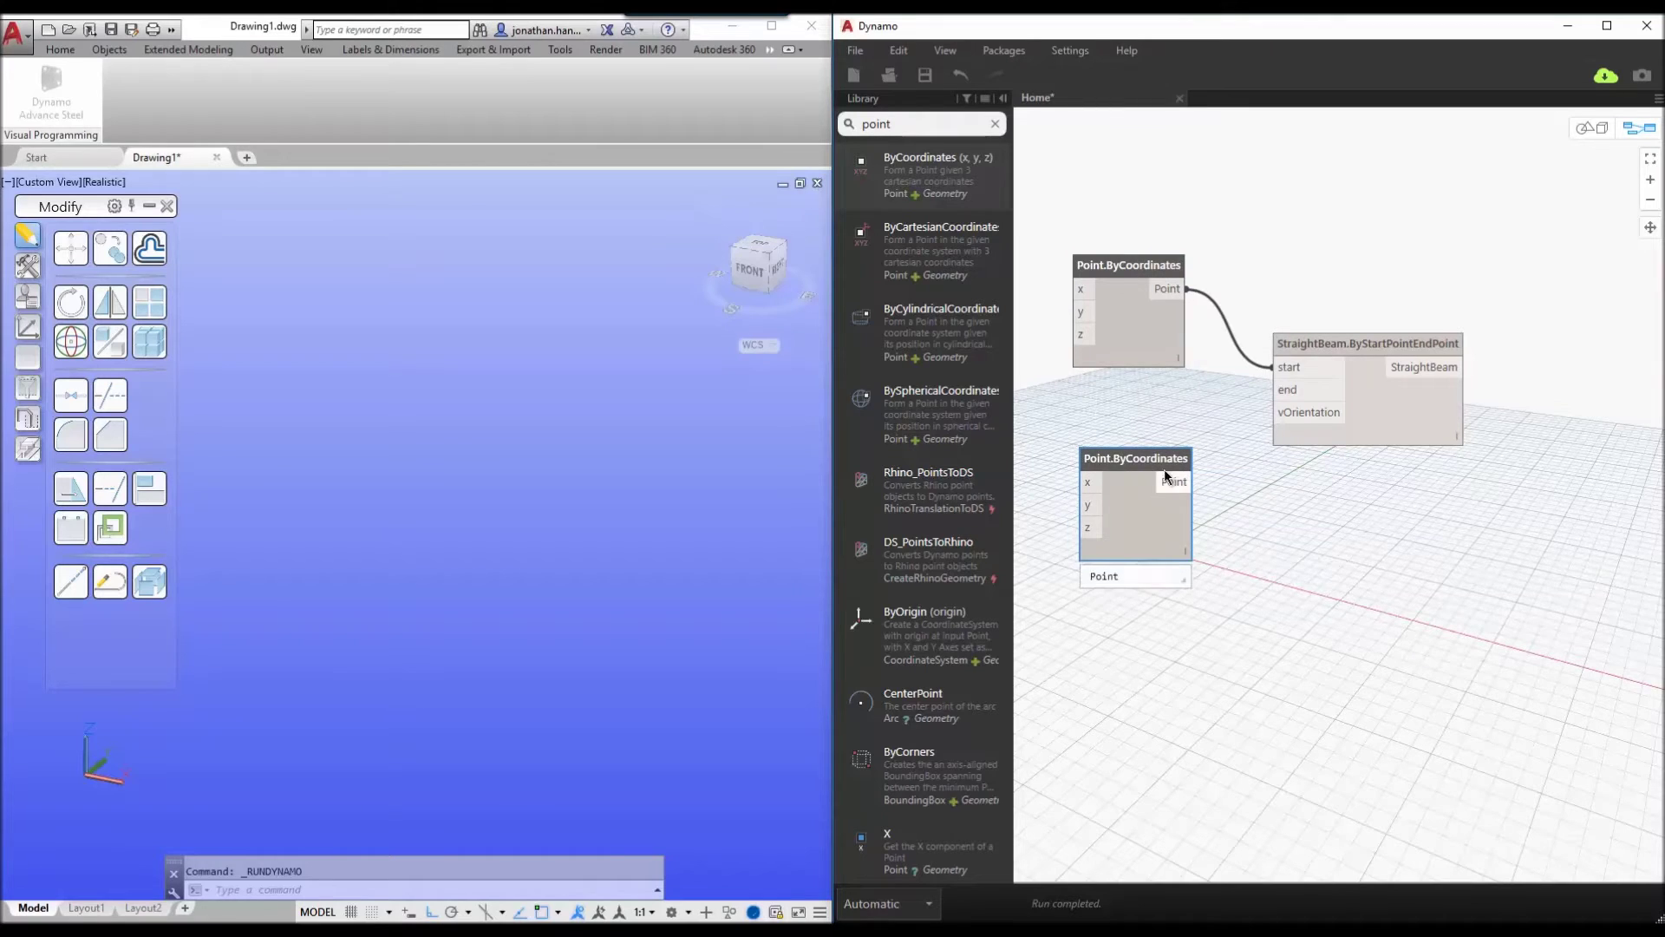
{"action": "left_click_drag", "start_coordinate": [1153, 517], "coordinate": [1277, 389]}
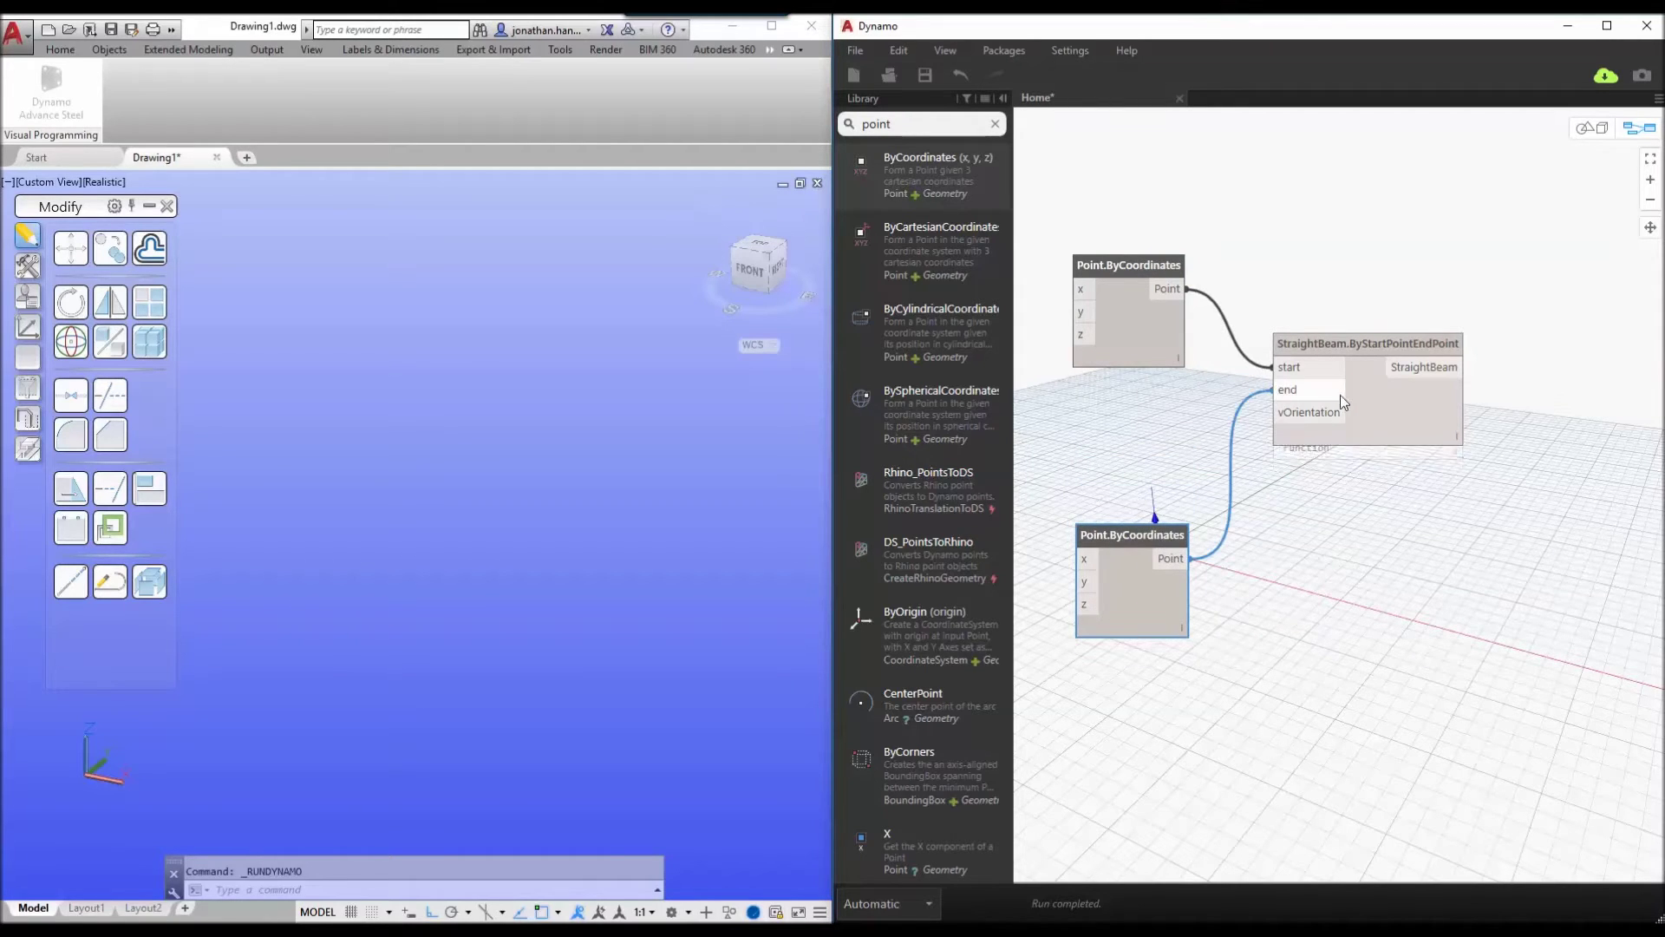
{"action": "middle_click_drag", "start_coordinate": [1360, 555], "coordinate": [1486, 633]}
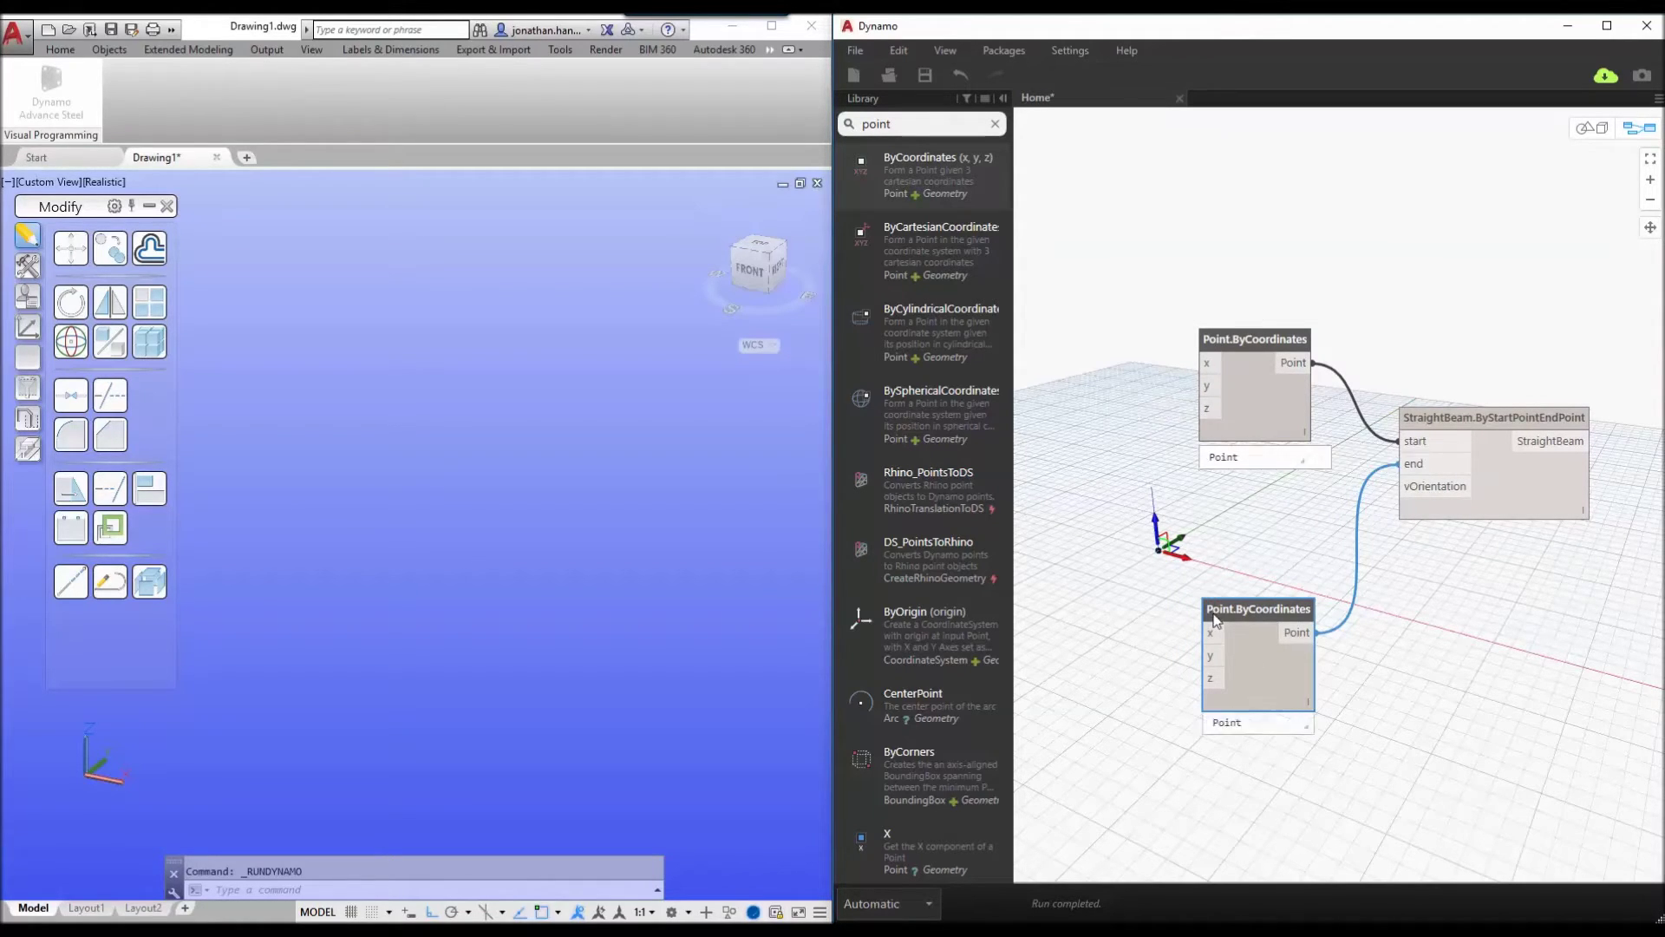
Add a Number node beside the start point node and connect it to that node's x and y inputs.
{"action": "left_click", "coordinate": [995, 124]}
{"action": "left_click", "coordinate": [914, 122]}
{"action": "type", "text": "numbe"}
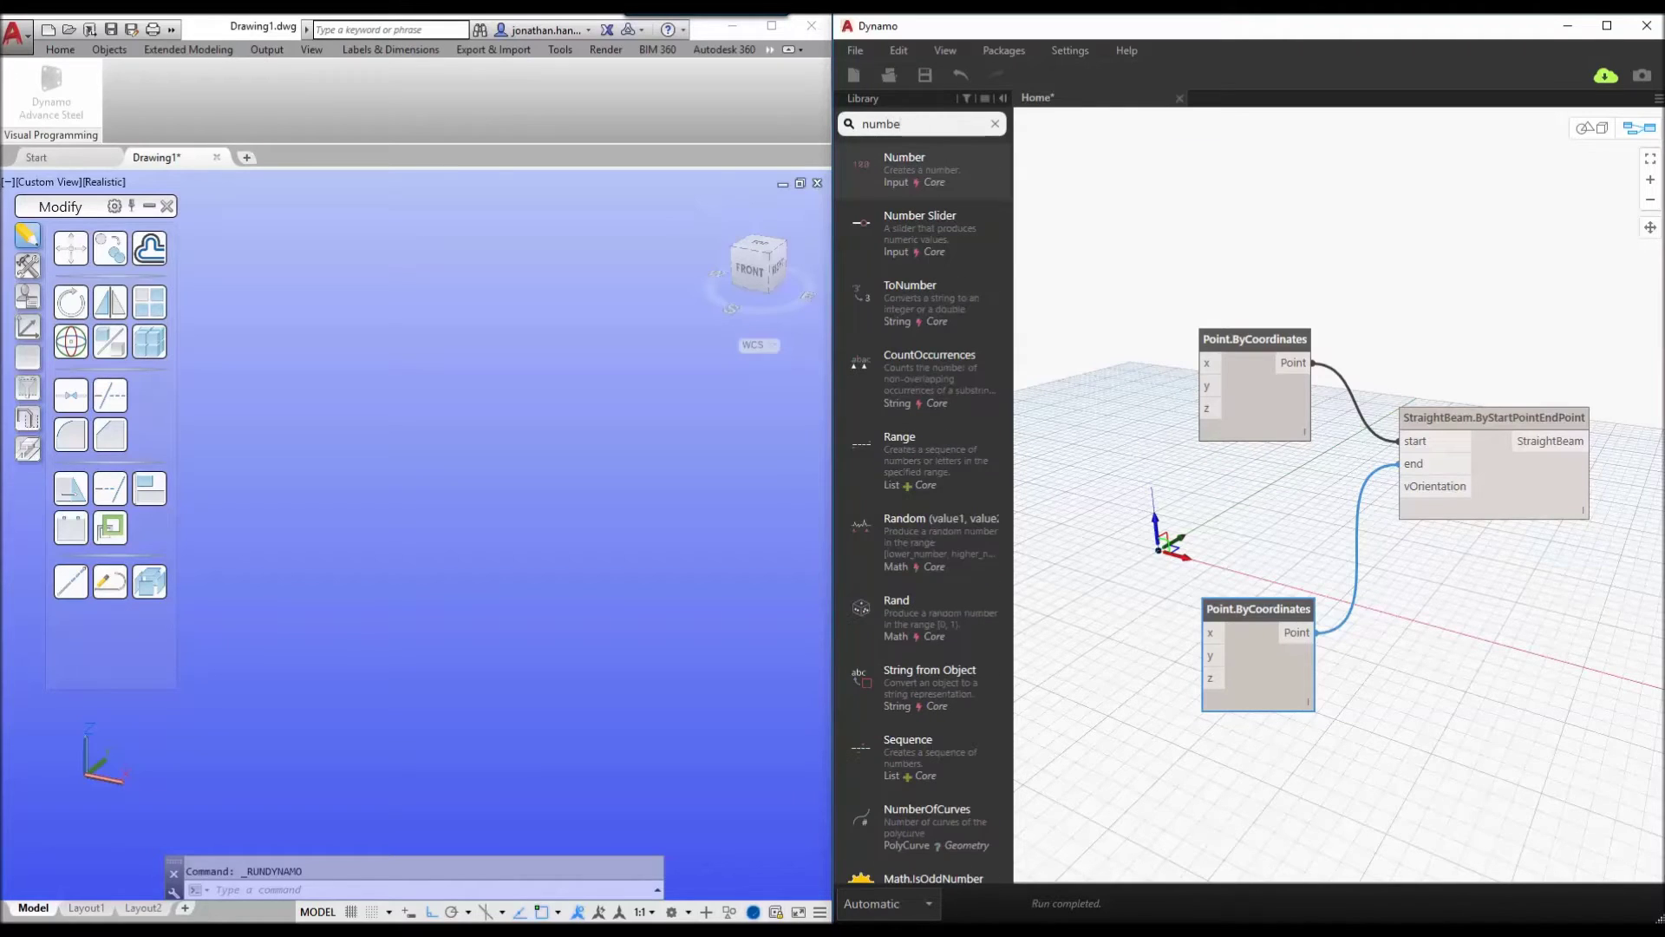
{"action": "left_click", "coordinate": [906, 160]}
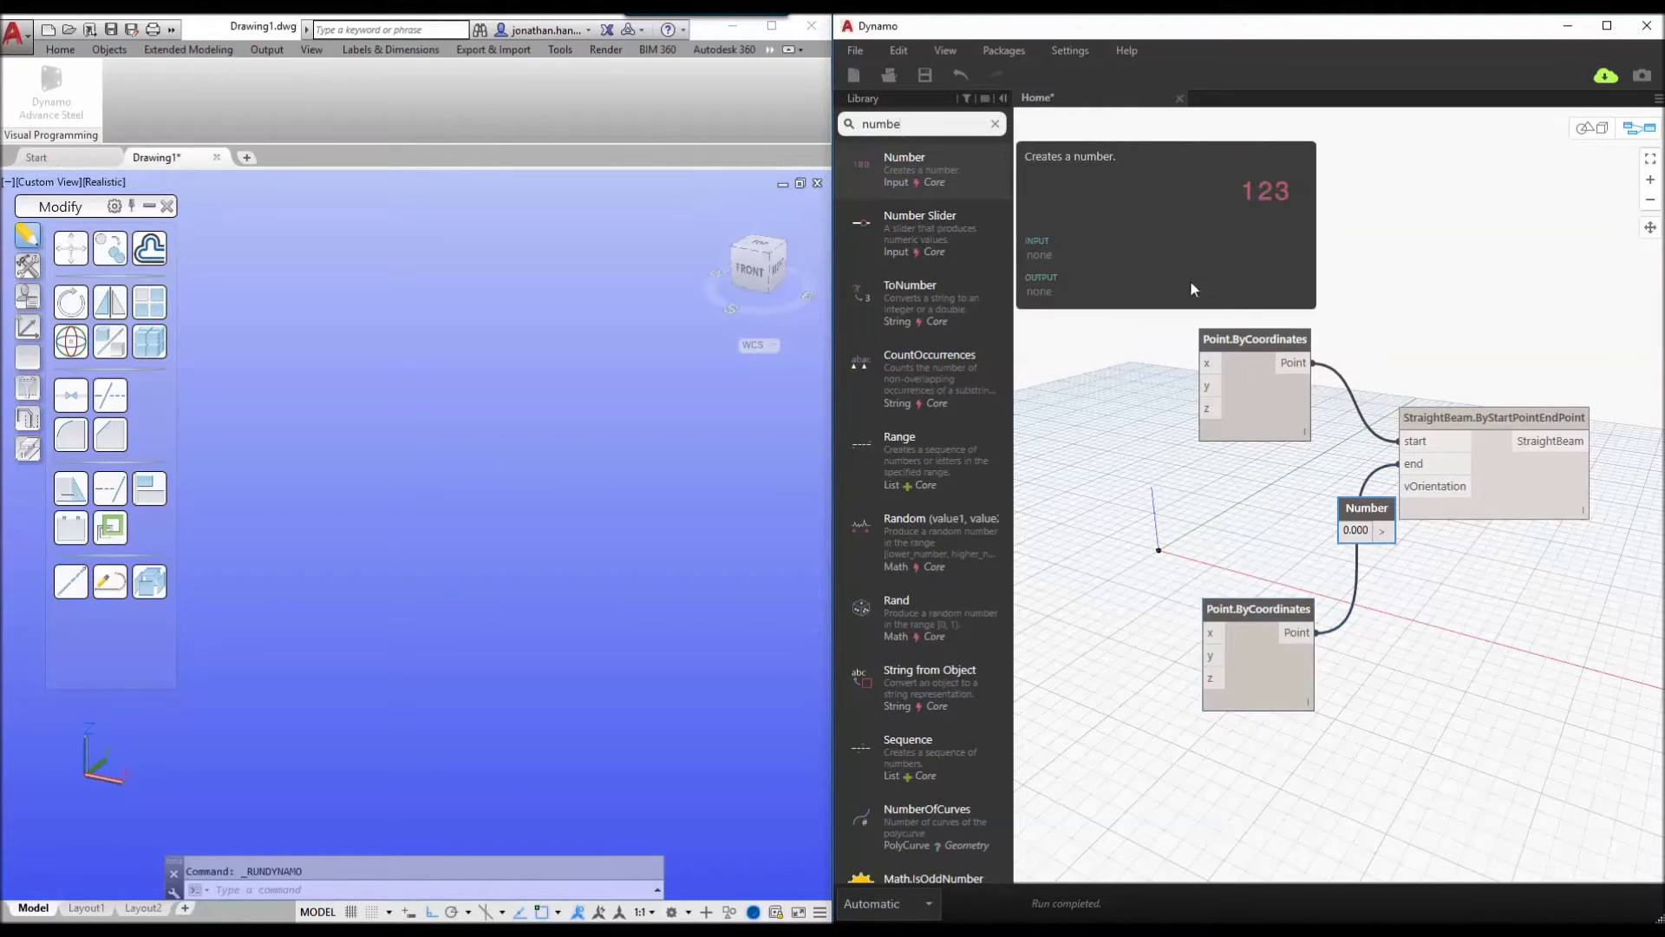
{"action": "left_click_drag", "start_coordinate": [1358, 518], "coordinate": [1070, 329]}
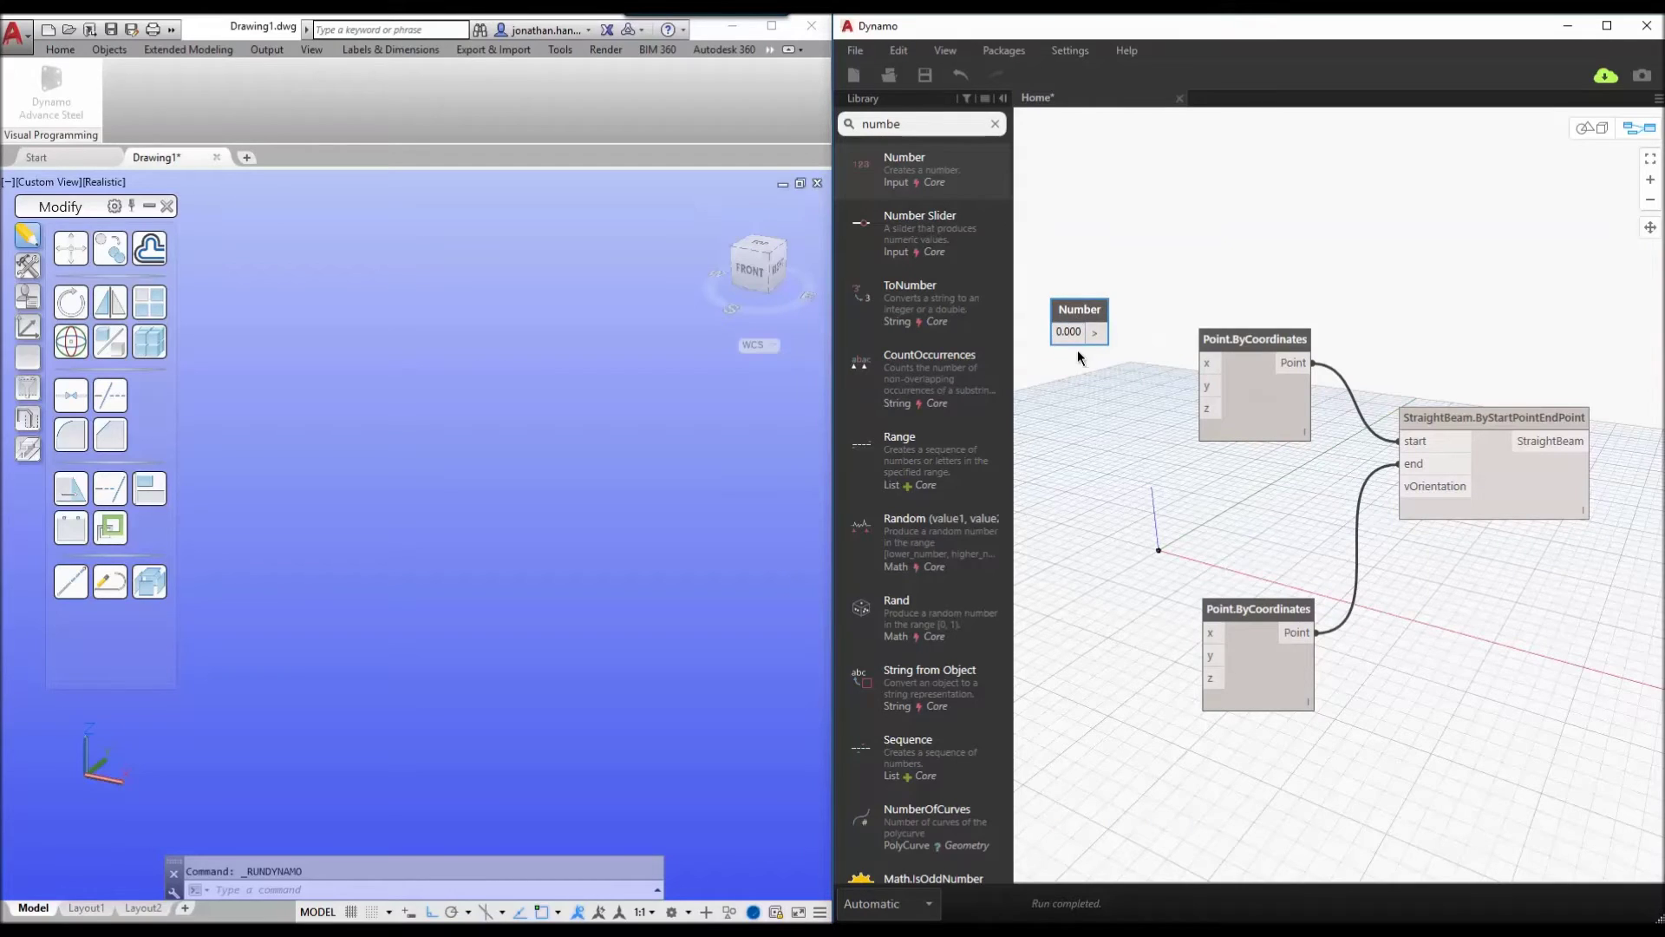
{"action": "left_click_drag", "start_coordinate": [1096, 334], "coordinate": [1206, 363]}
{"action": "left_click_drag", "start_coordinate": [1097, 334], "coordinate": [1205, 387]}
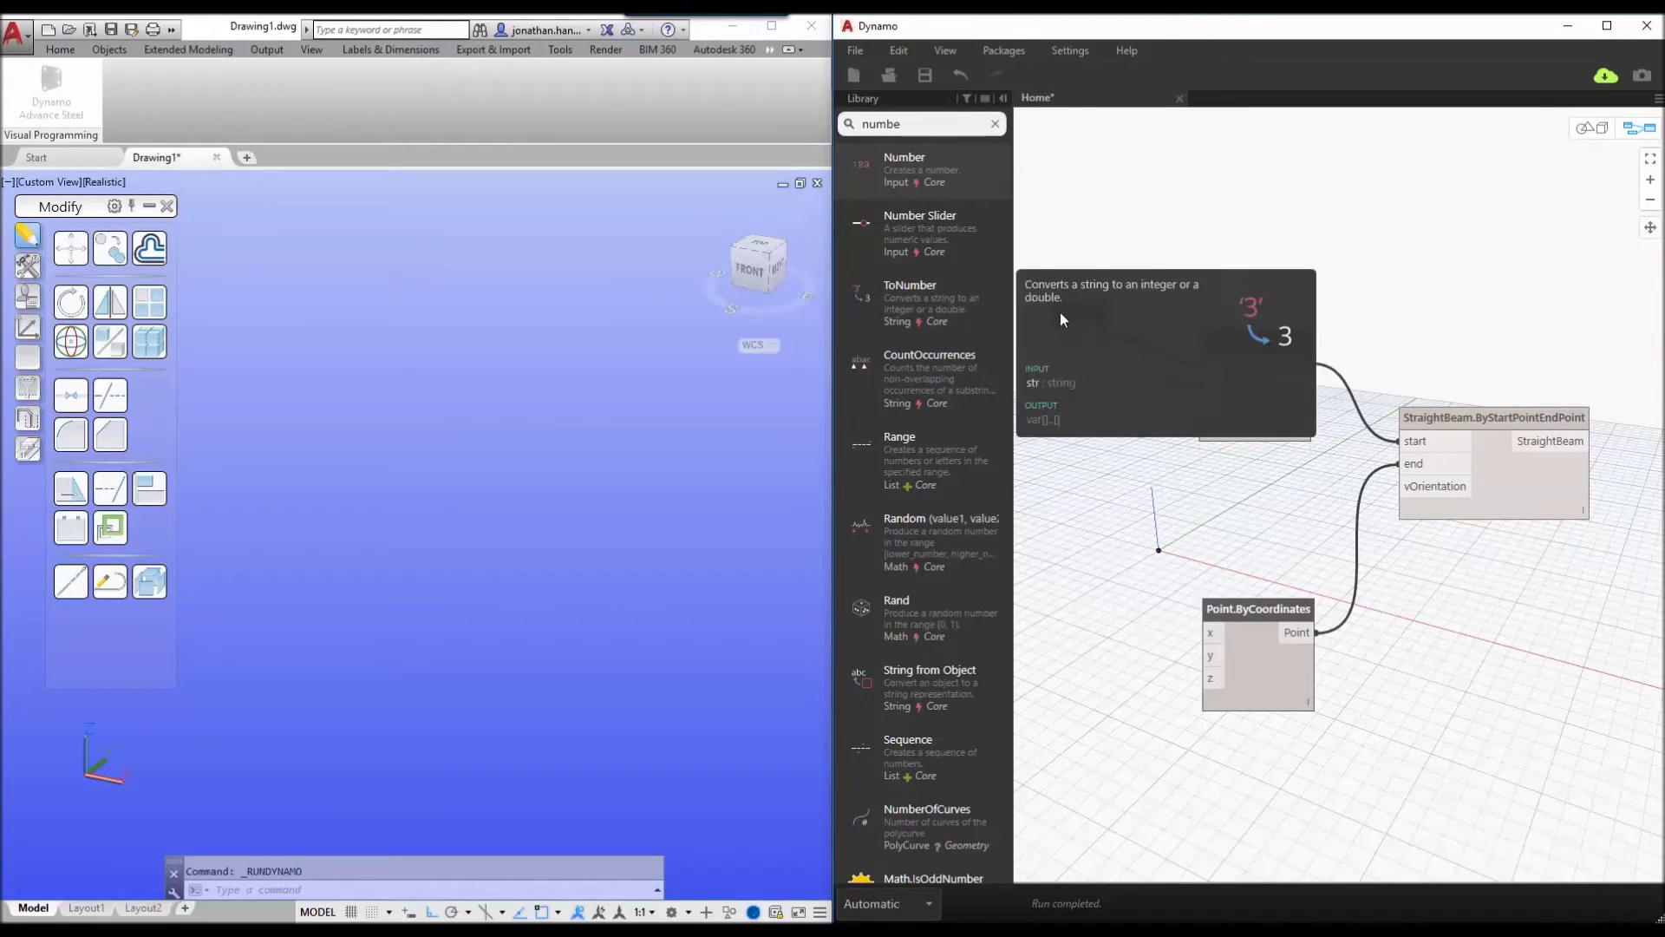
Duplicate the Number node, place the copy beside the end point node and connect it to that node's z input.
{"action": "left_click", "coordinate": [1073, 318]}
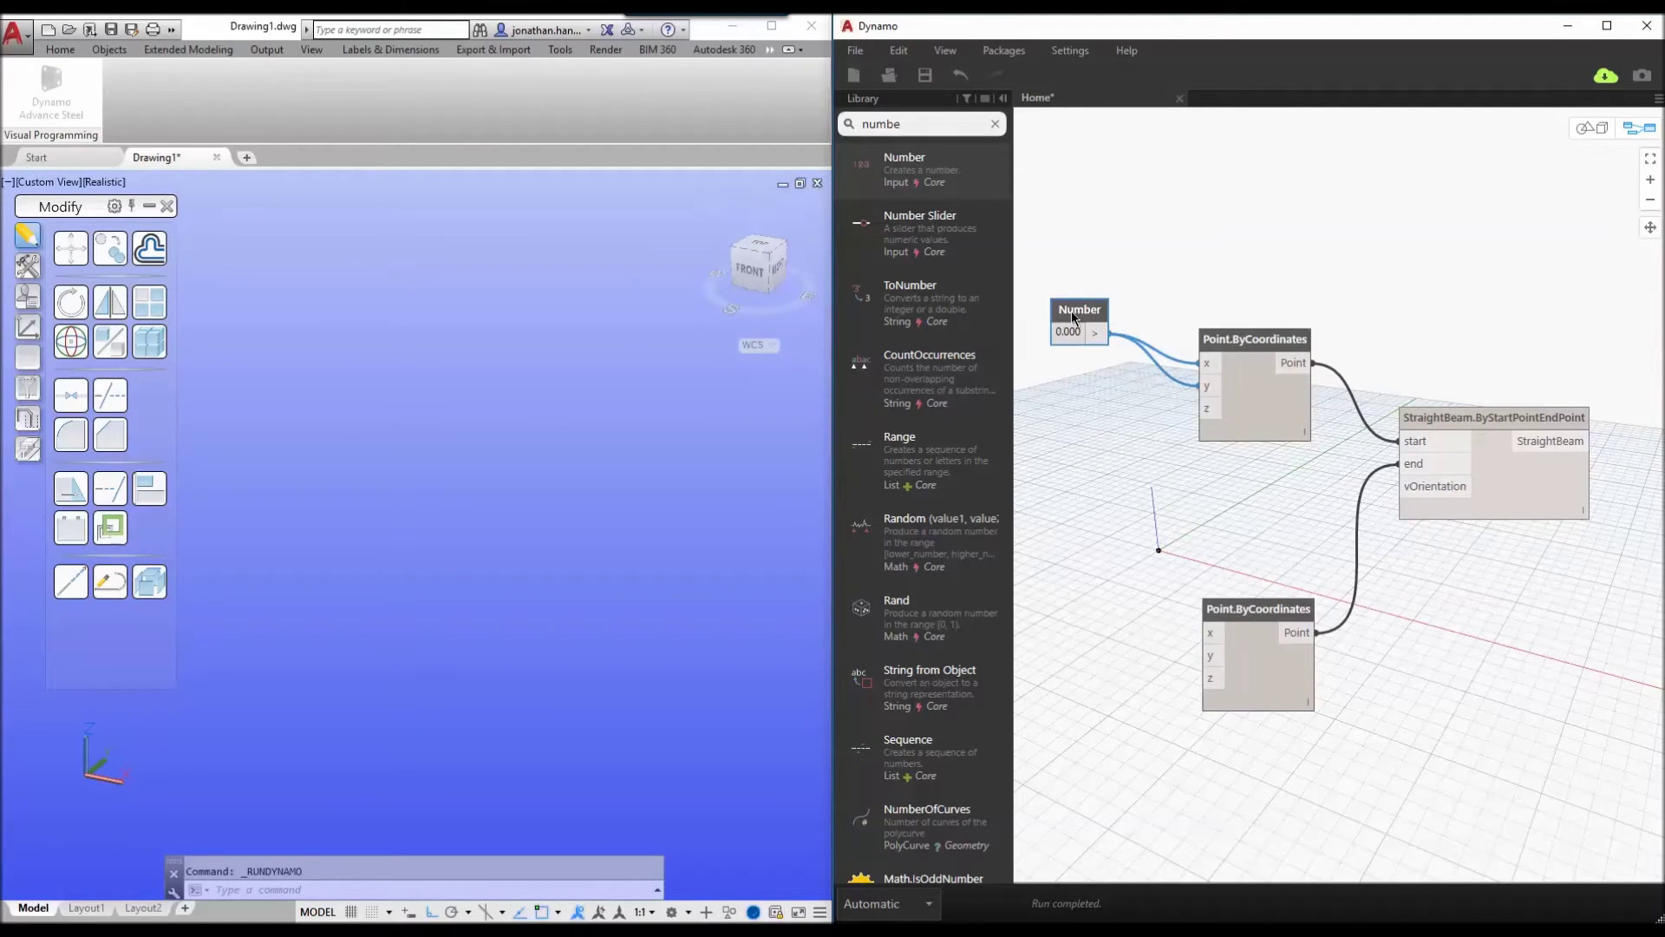
{"action": "key", "text": "ctrl+c"}
{"action": "key", "text": "ctrl+v"}
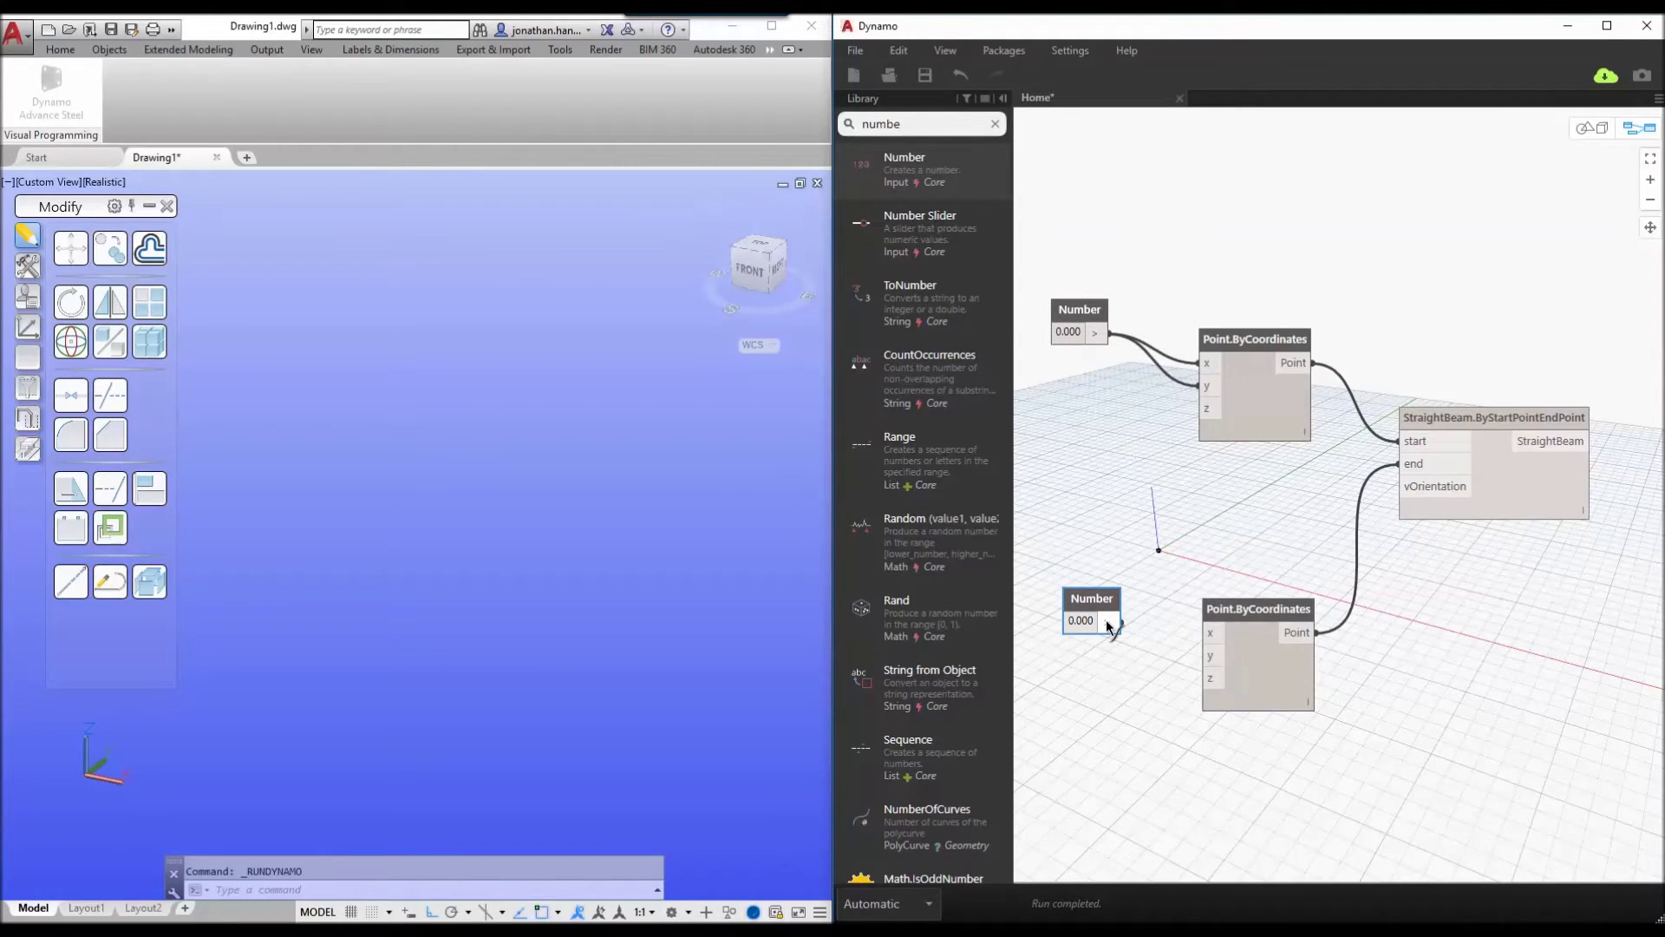
{"action": "left_click_drag", "start_coordinate": [1115, 623], "coordinate": [1208, 678]}
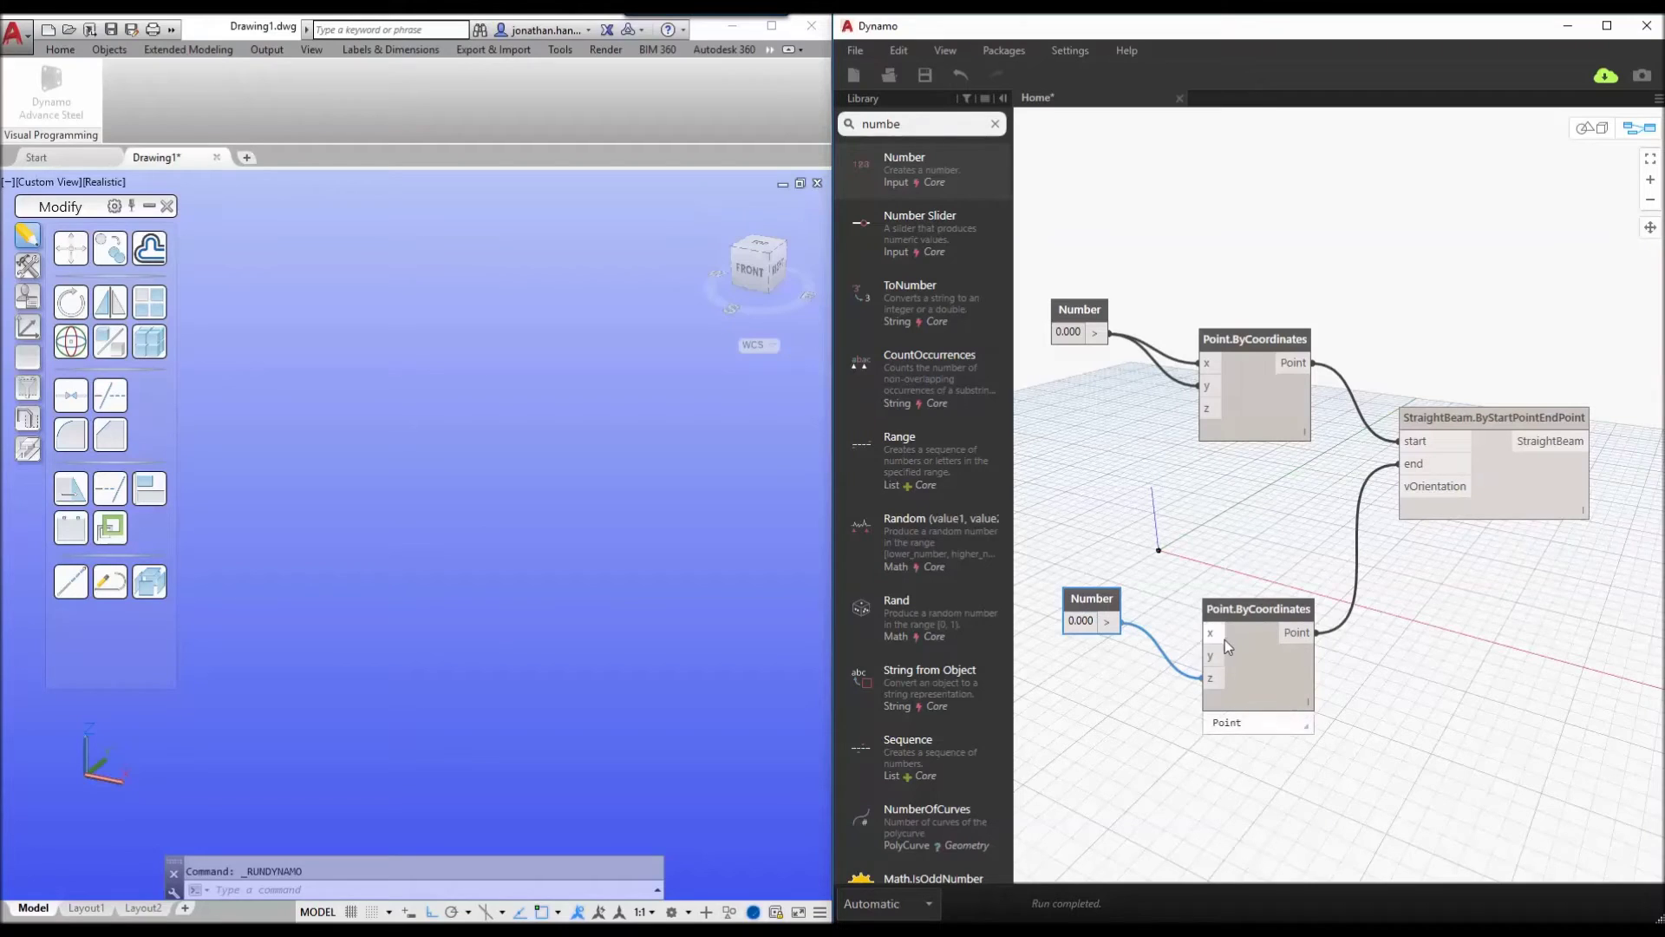
{"action": "left_click", "coordinate": [1205, 680]}
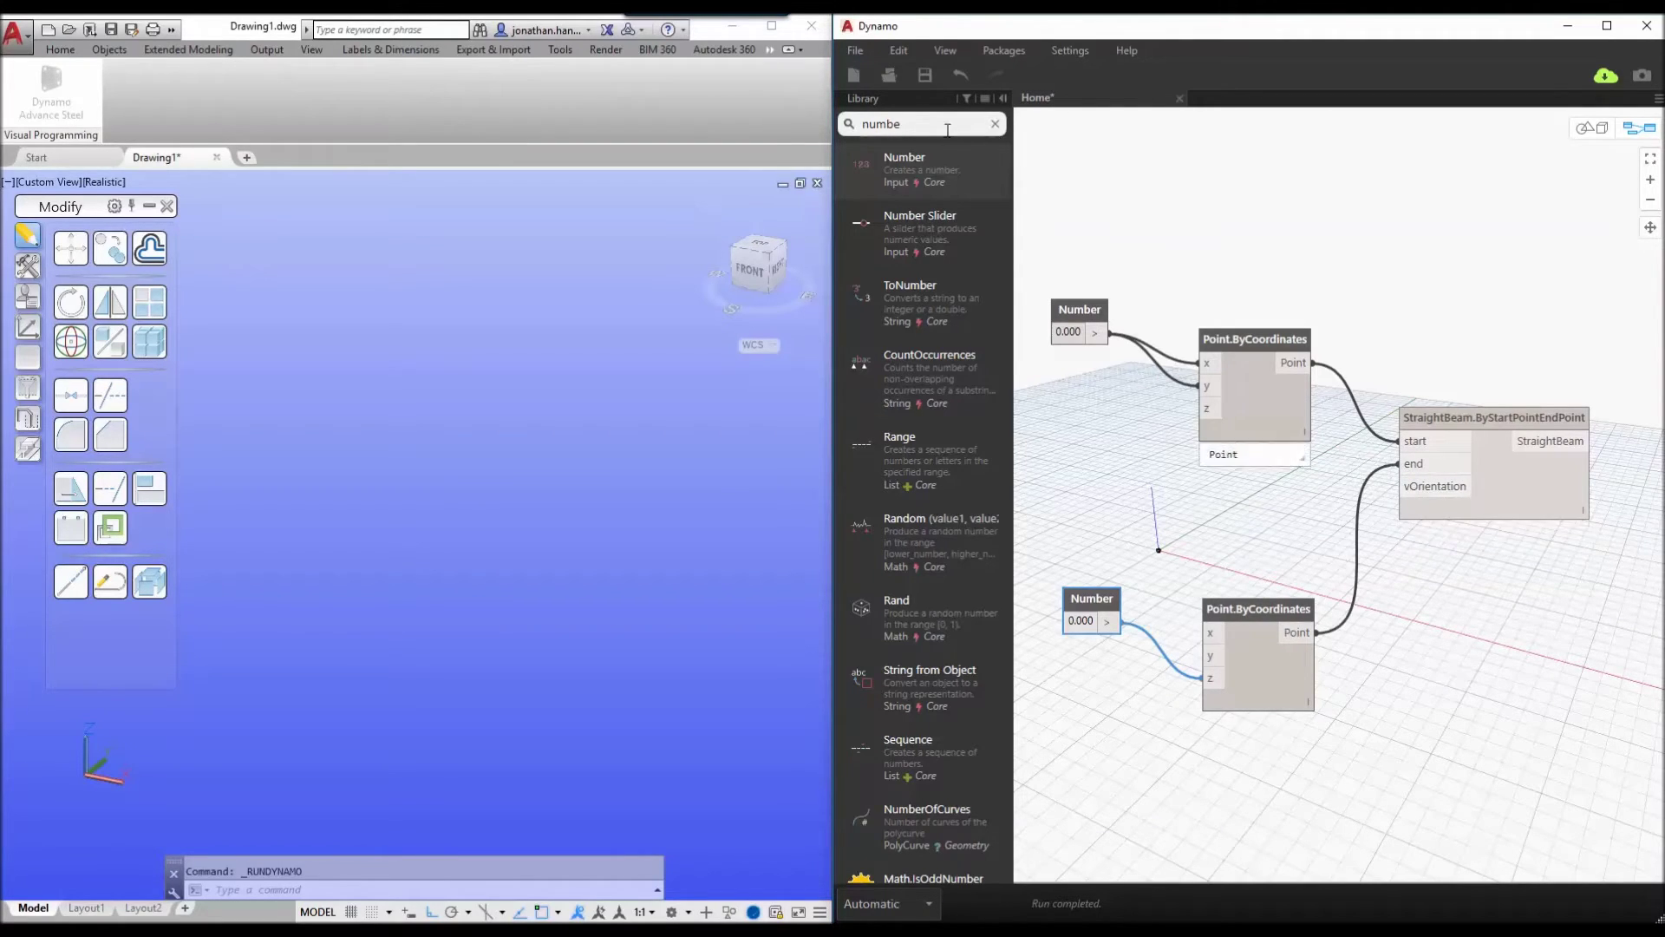
Find the Vector.XAxis node in the library and place it between the two point nodes.
{"action": "left_click", "coordinate": [994, 123]}
{"action": "type", "text": "vector"}
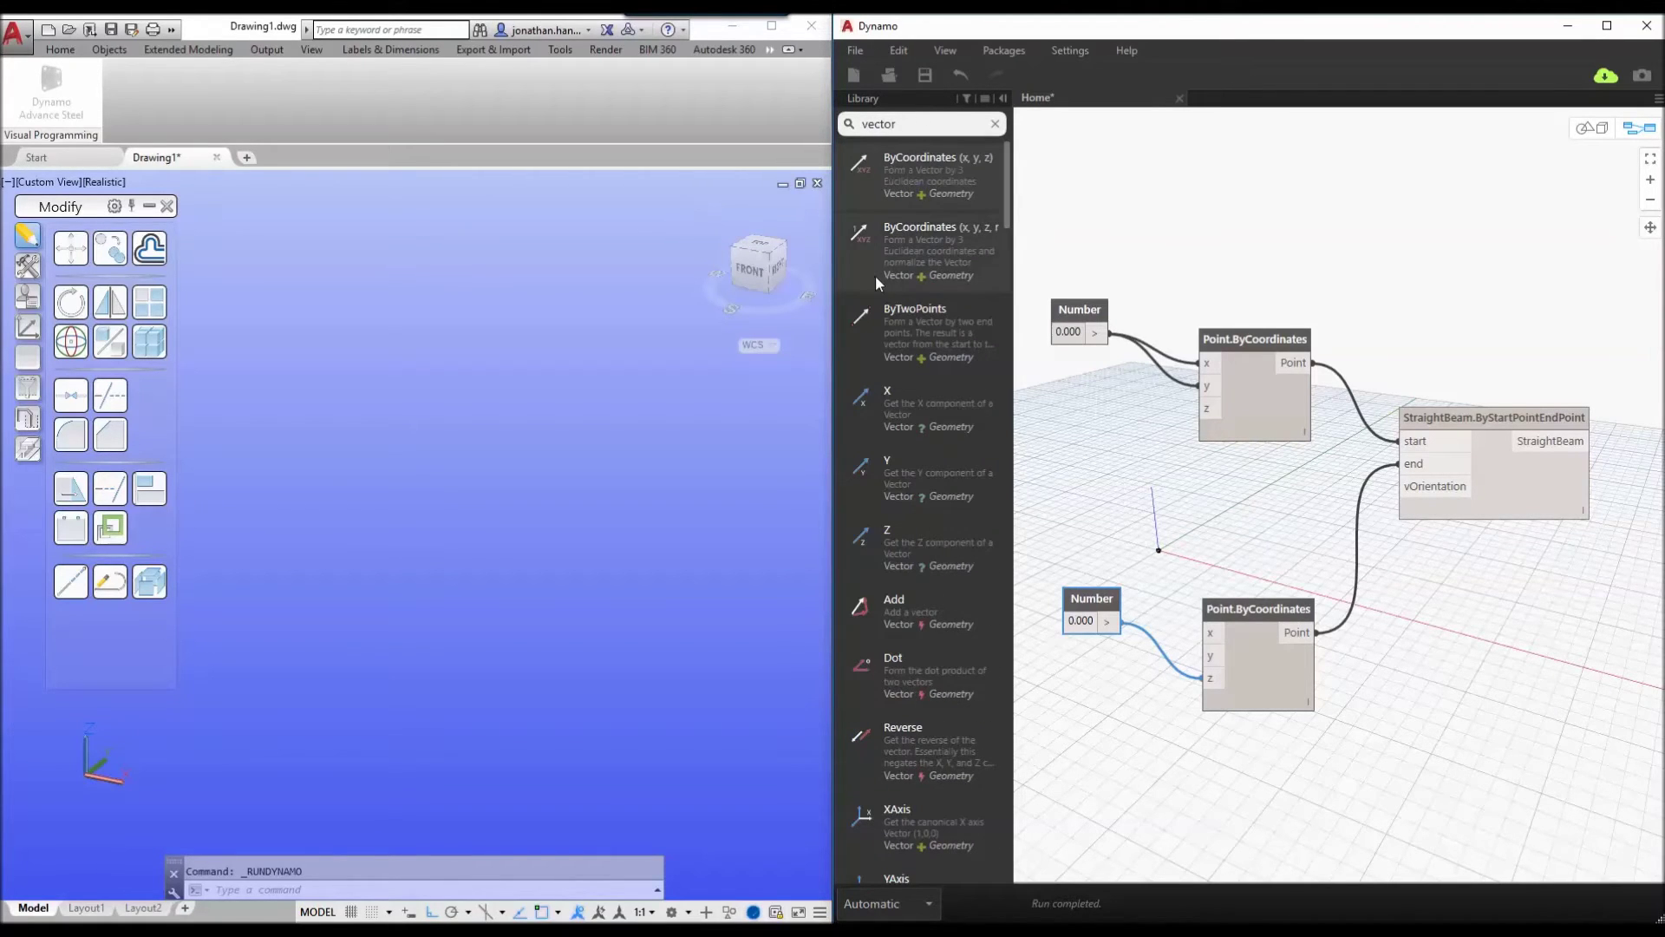
{"action": "scroll", "coordinate": [886, 641], "scroll_direction": "down", "scroll_amount": 5}
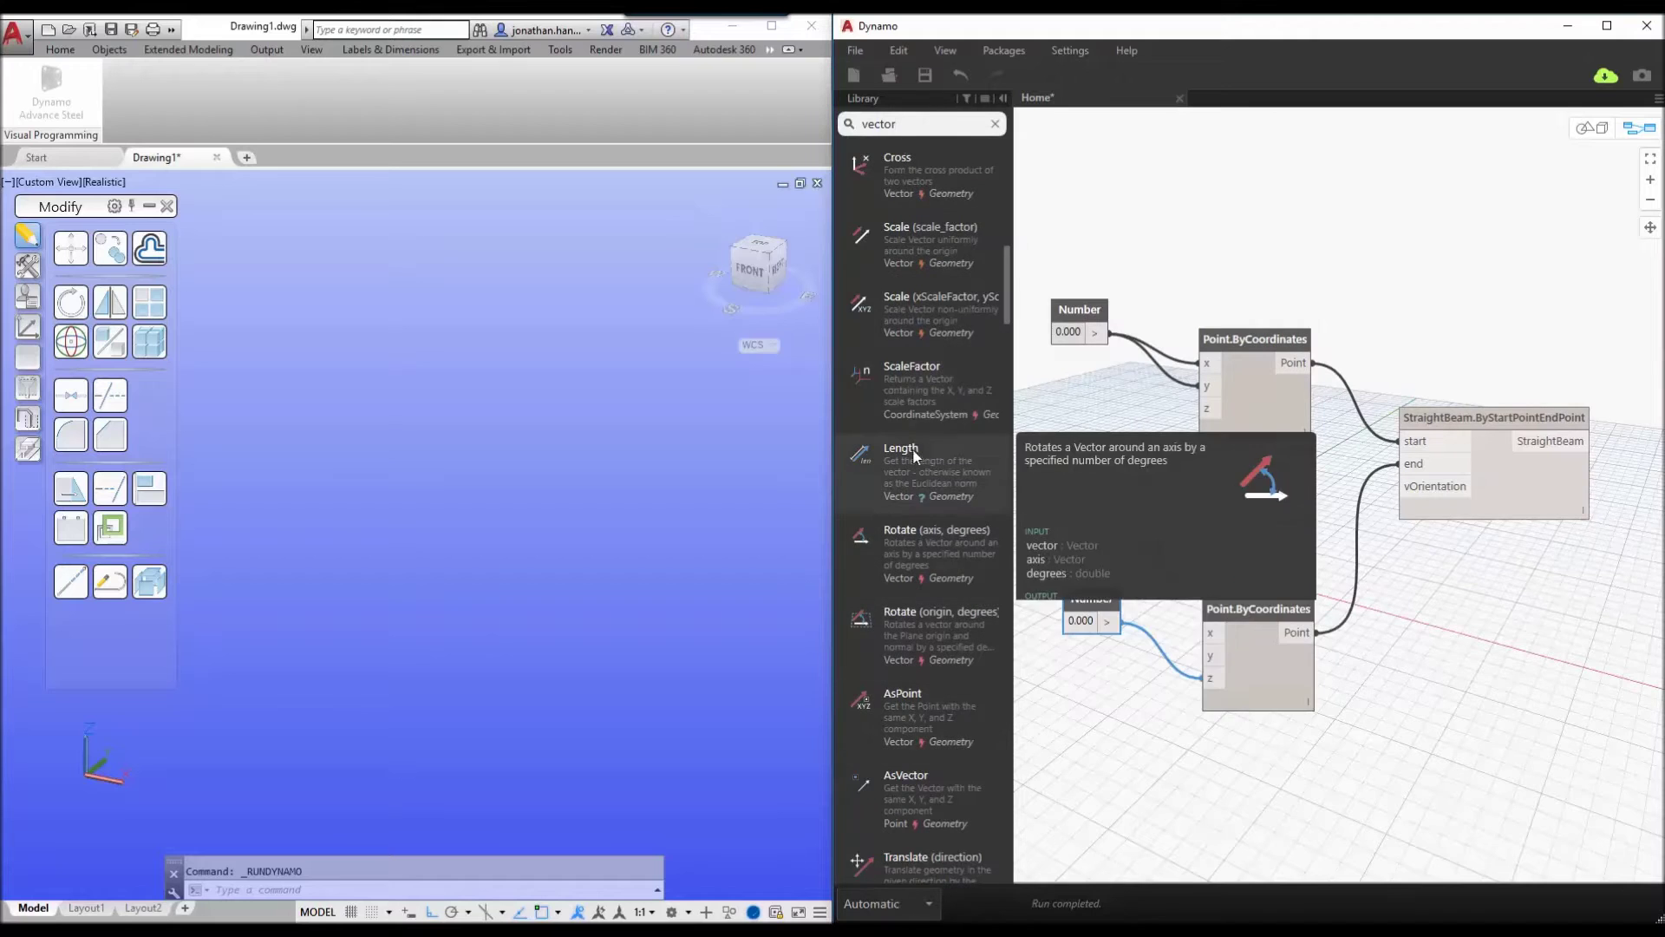
{"action": "scroll", "coordinate": [902, 432], "scroll_direction": "down", "scroll_amount": 5}
{"action": "scroll", "coordinate": [904, 248], "scroll_direction": "up", "scroll_amount": 5}
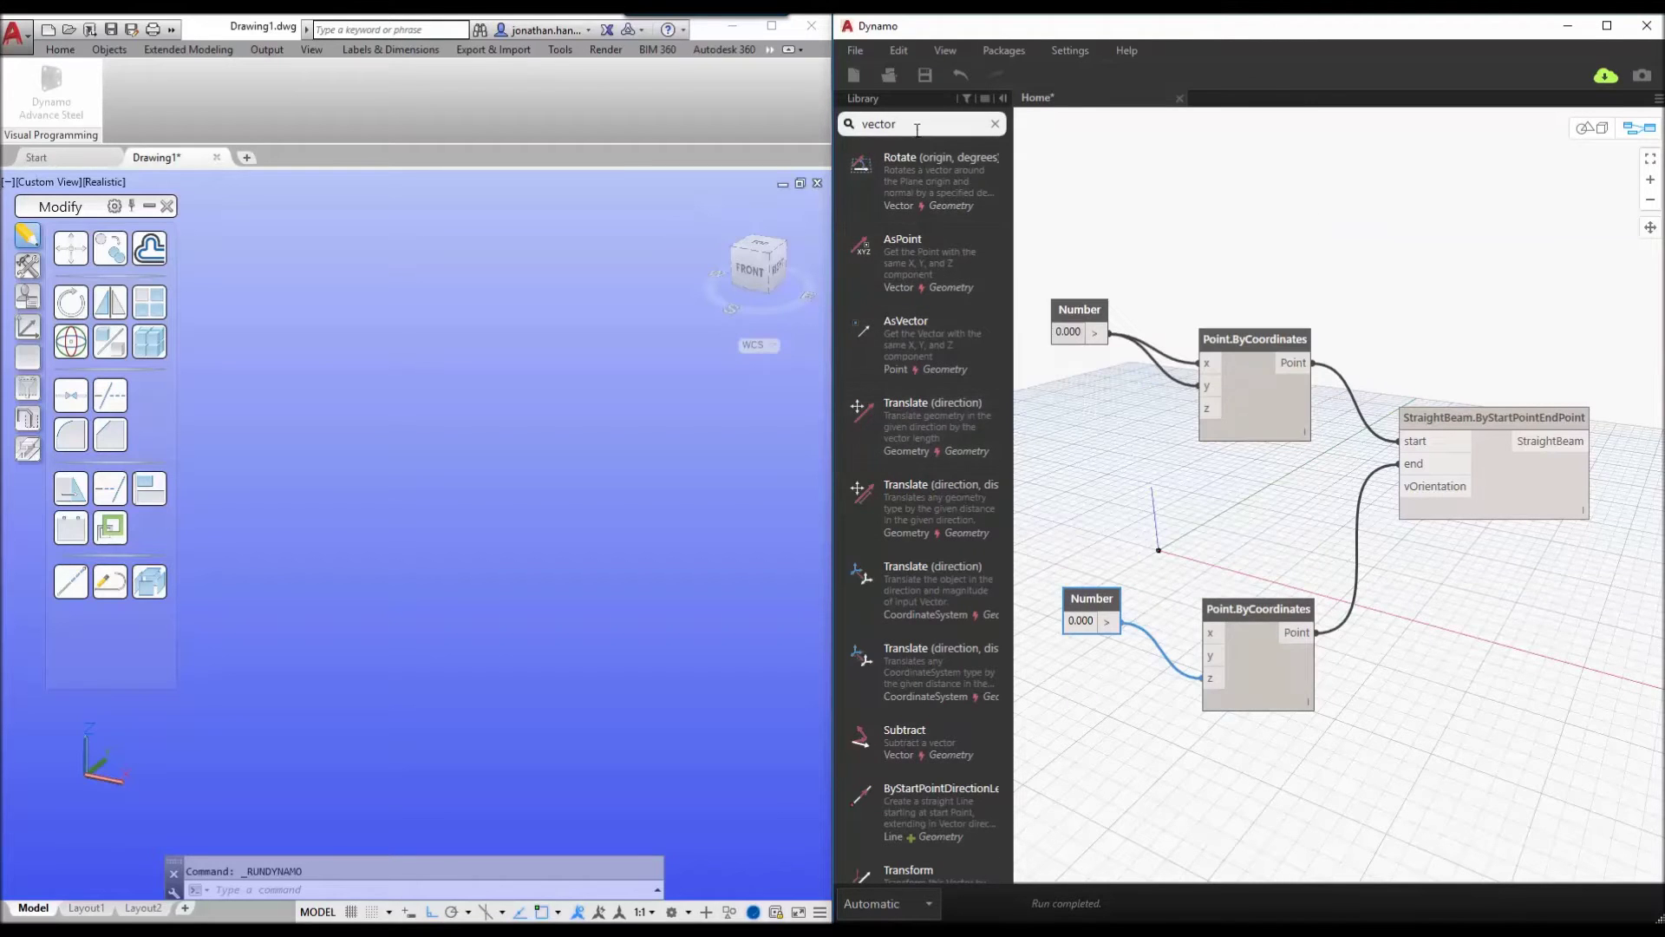
{"action": "scroll", "coordinate": [924, 461], "scroll_direction": "up", "scroll_amount": 3}
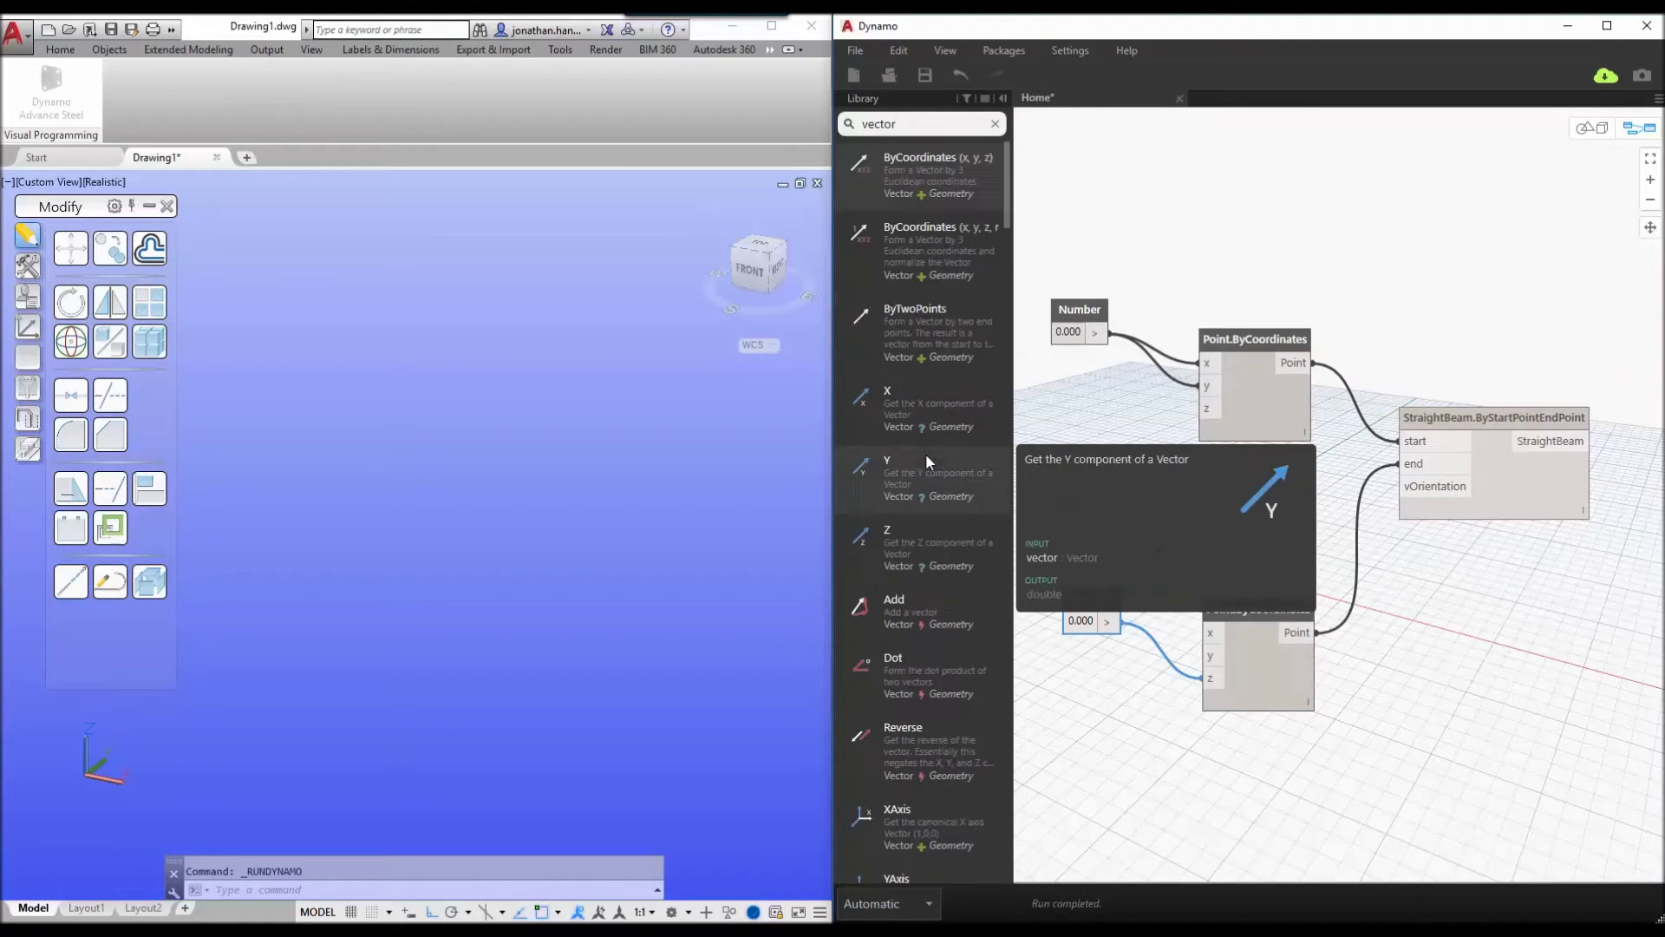
{"action": "scroll", "coordinate": [939, 460], "scroll_direction": "down", "scroll_amount": 2}
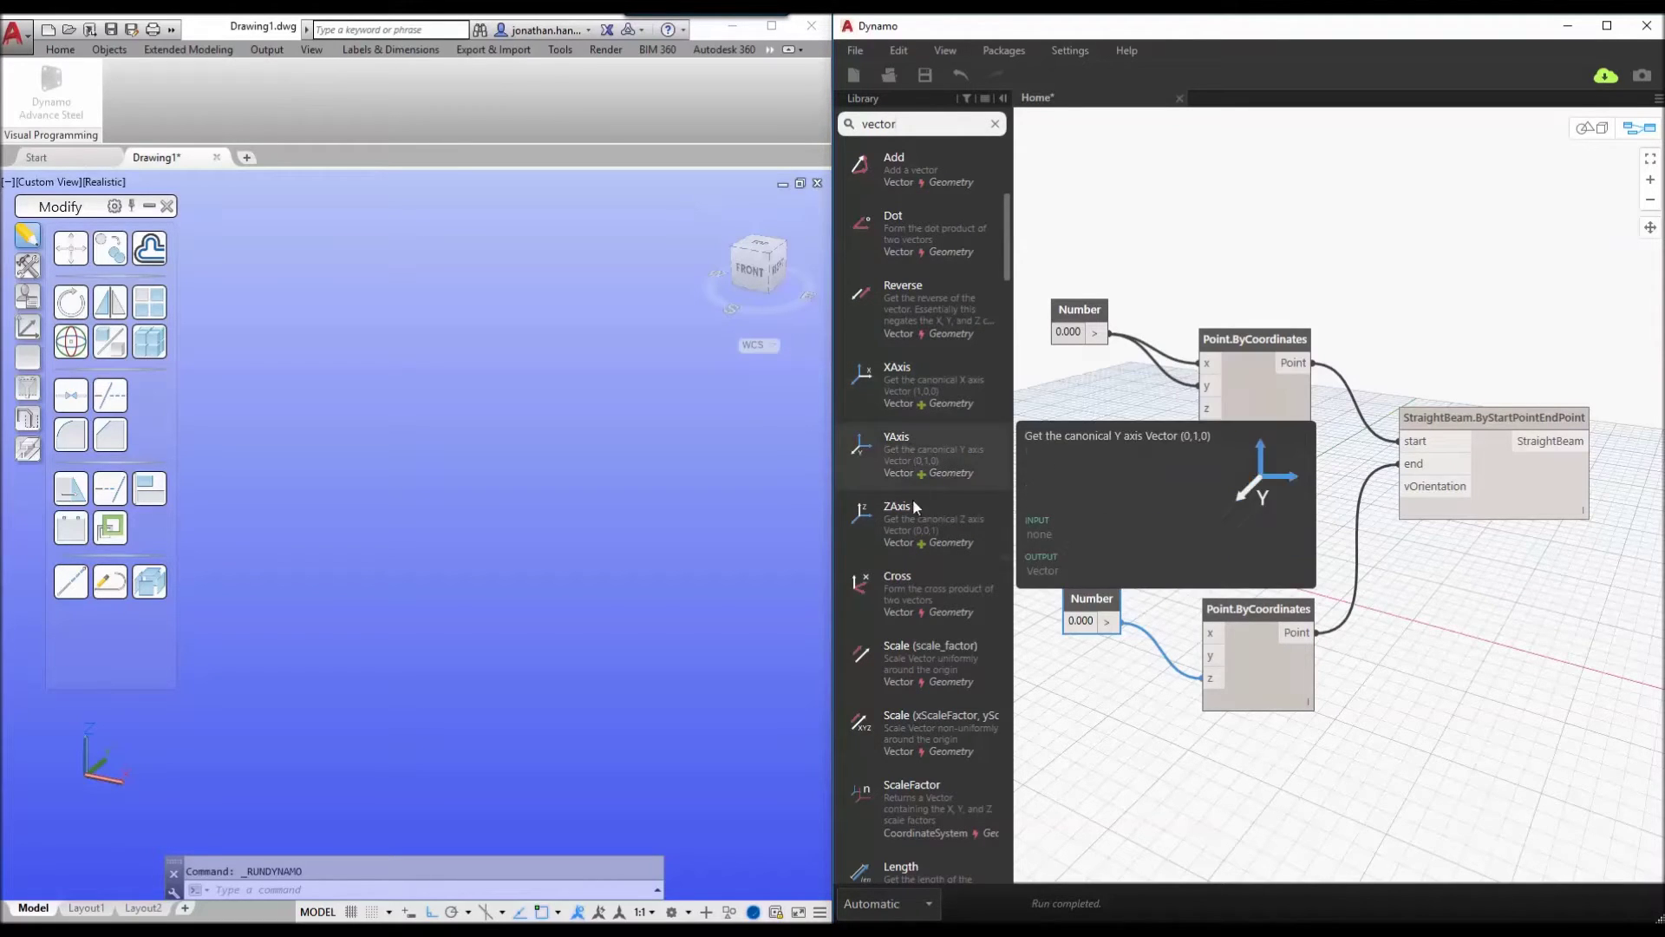
{"action": "left_click", "coordinate": [954, 404]}
{"action": "left_click_drag", "start_coordinate": [1411, 529], "coordinate": [1262, 486]}
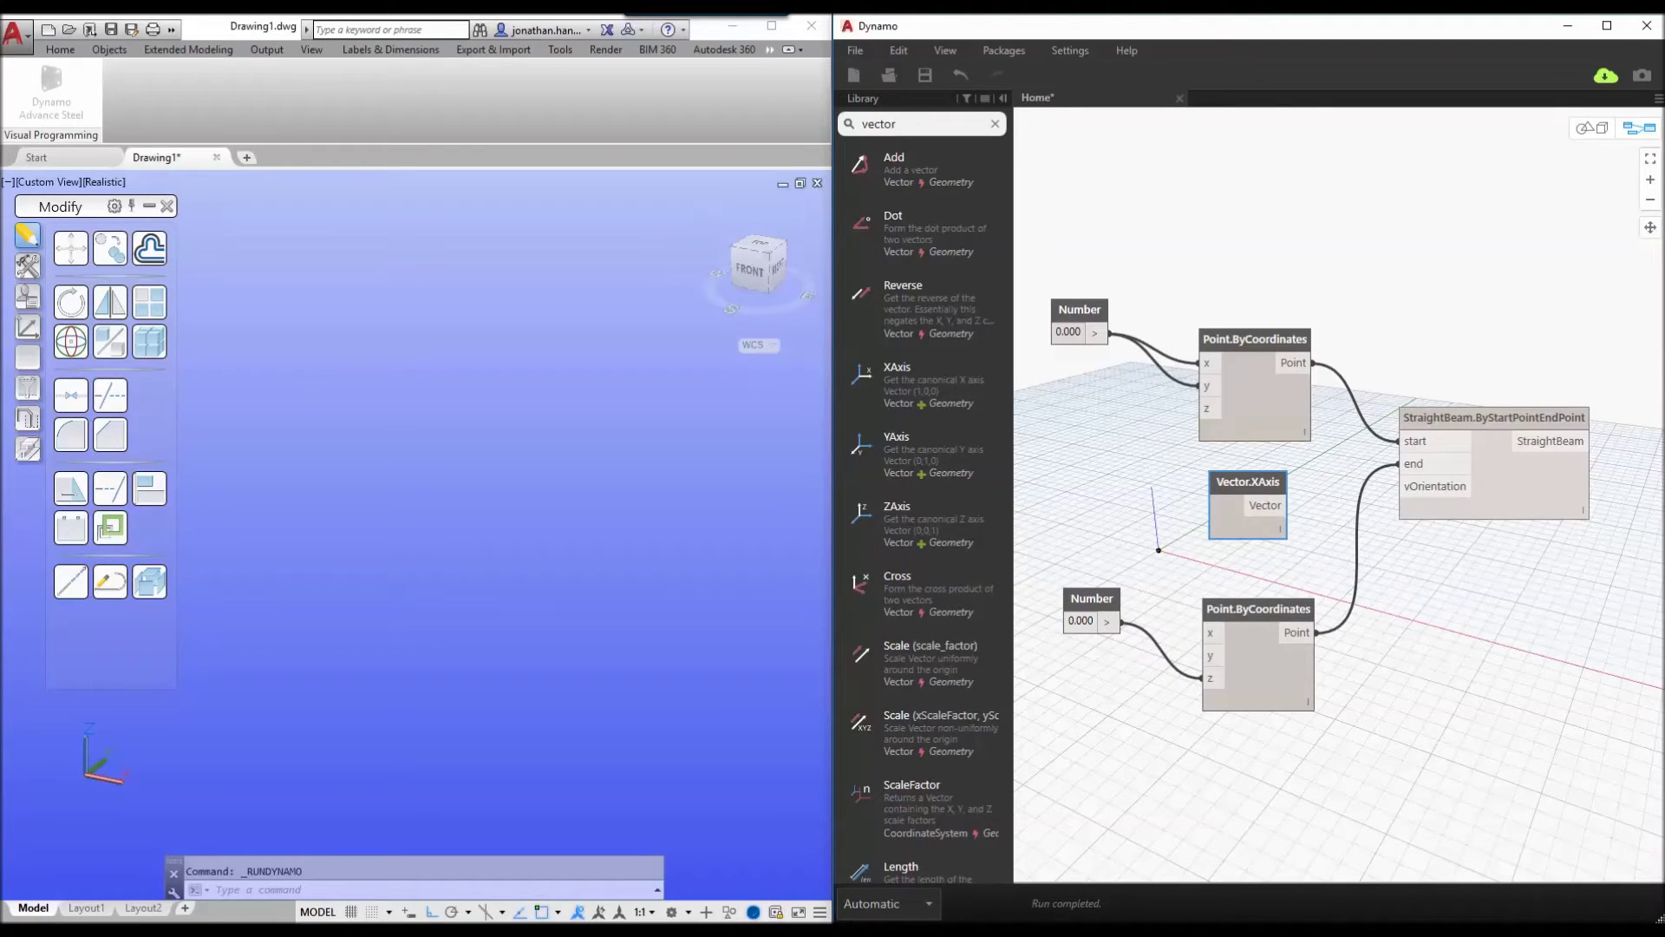
Switch the graph's run mode to Manual and connect Vector.XAxis to the beam node's vOrientation input.
{"action": "left_click", "coordinate": [929, 907]}
{"action": "left_click", "coordinate": [873, 817]}
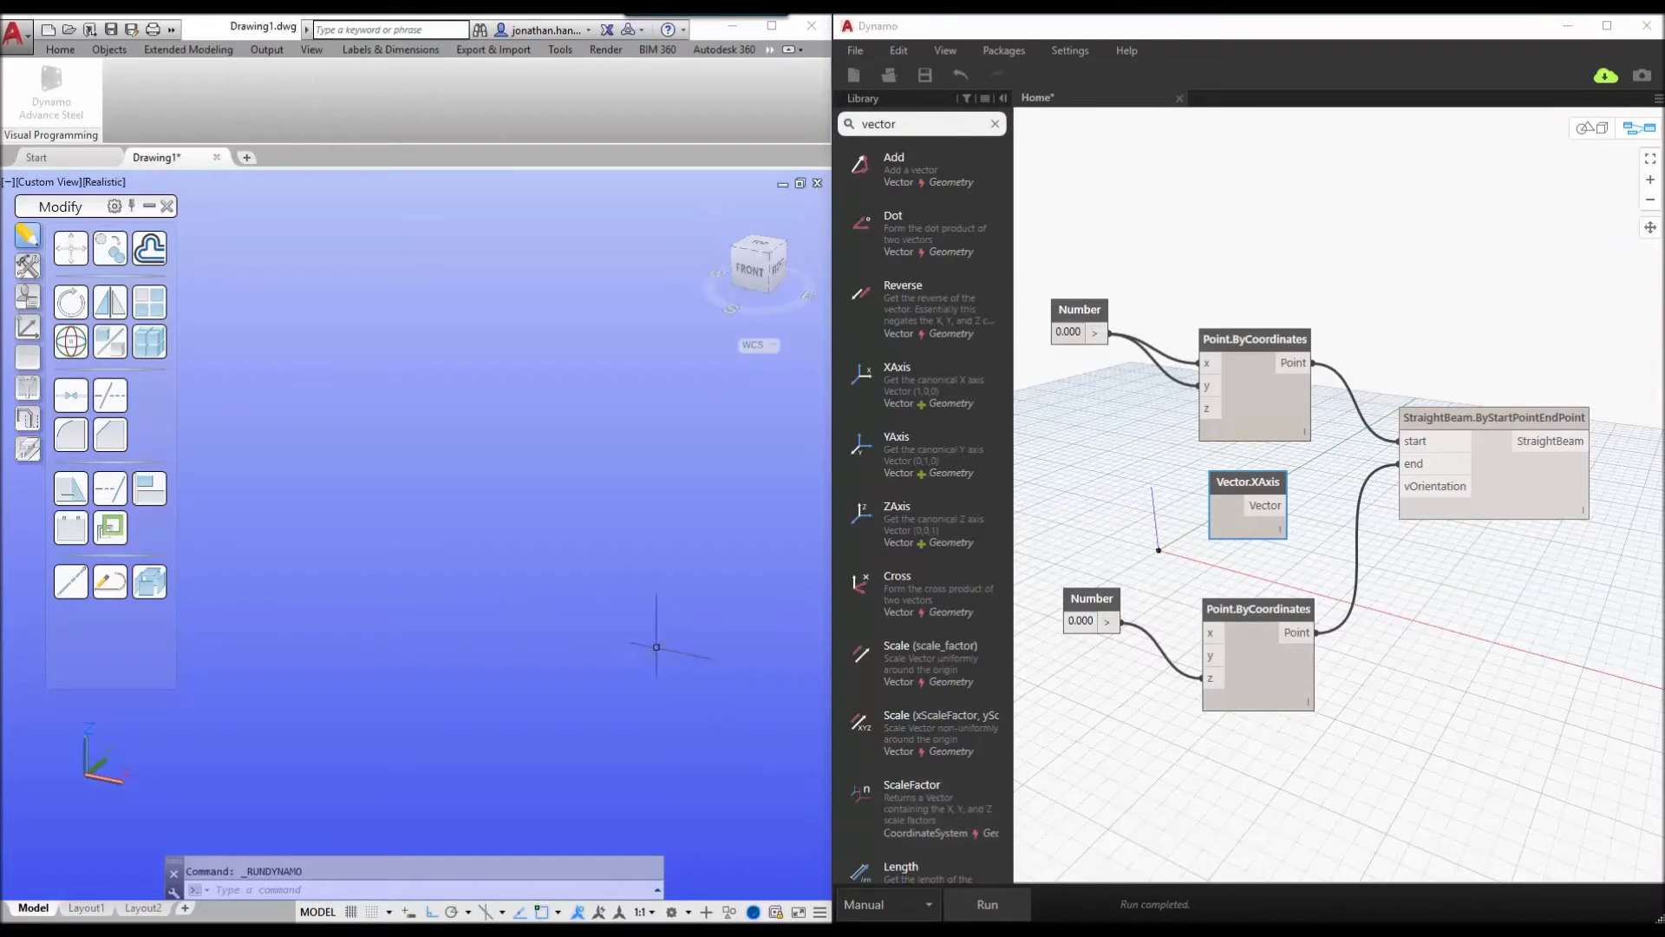
{"action": "mouse_move", "coordinate": [1264, 512]}
{"action": "left_click_drag", "start_coordinate": [1264, 512], "coordinate": [1401, 487]}
{"action": "left_click", "coordinate": [1422, 598]}
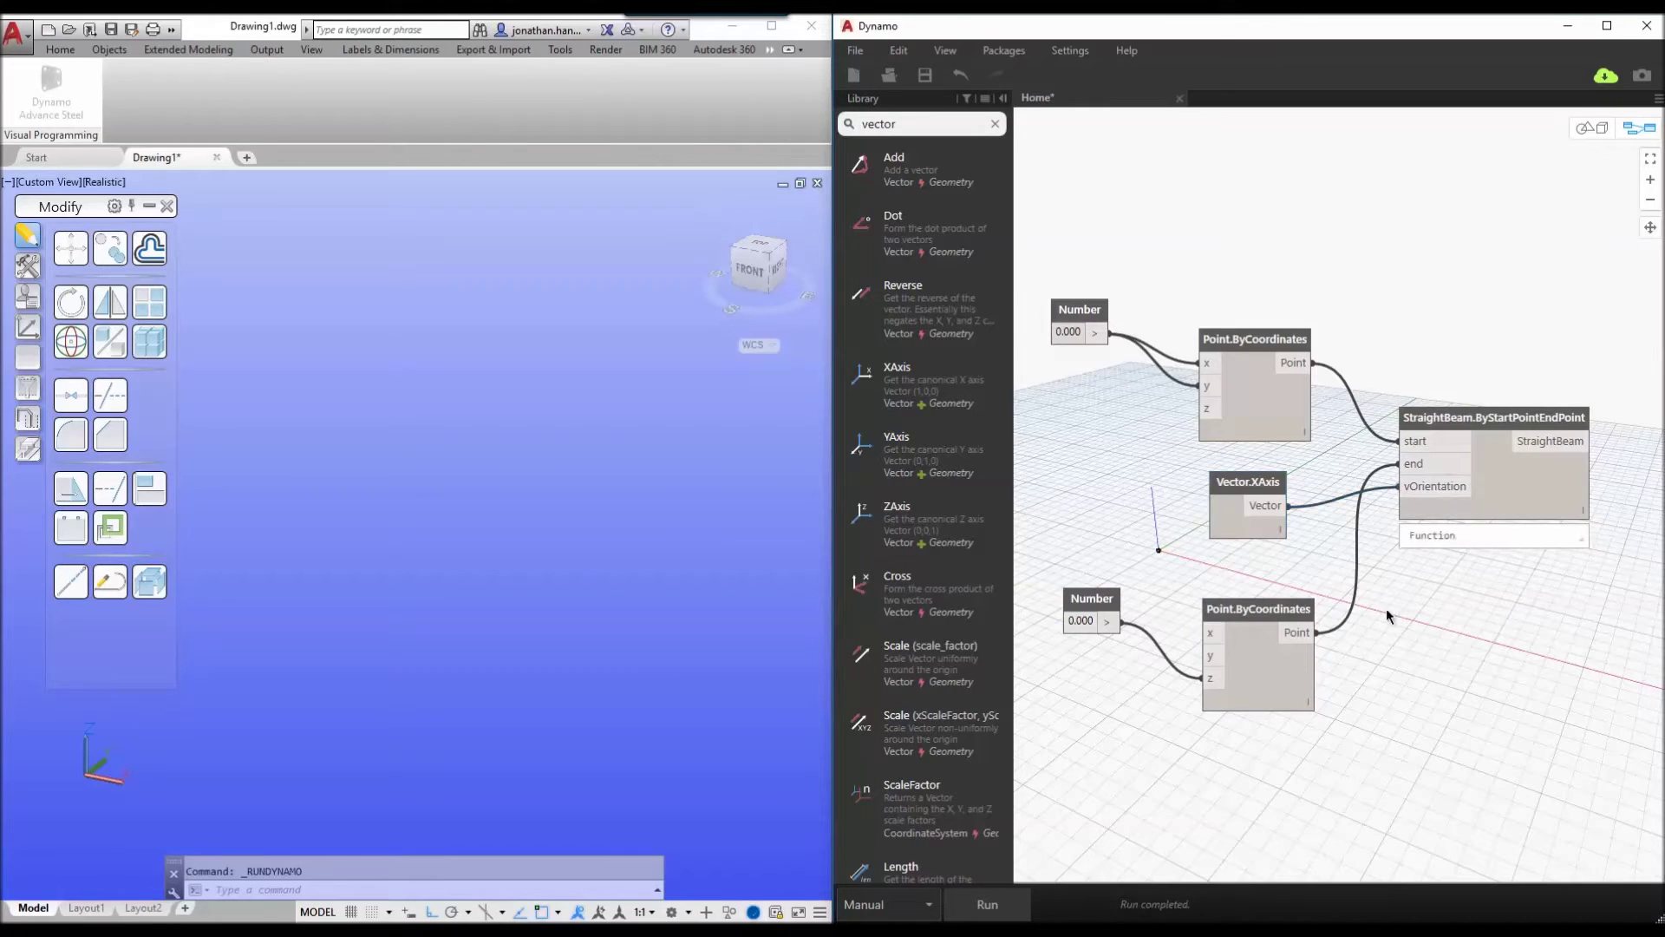
Set the Number node feeding the end point's z input to 2500.
{"action": "left_click", "coordinate": [1592, 130]}
{"action": "scroll", "coordinate": [1143, 544], "scroll_direction": "up", "scroll_amount": 4}
{"action": "middle_click_drag", "start_coordinate": [1133, 545], "coordinate": [1372, 482]}
{"action": "scroll", "coordinate": [1337, 564], "scroll_direction": "up", "scroll_amount": 1}
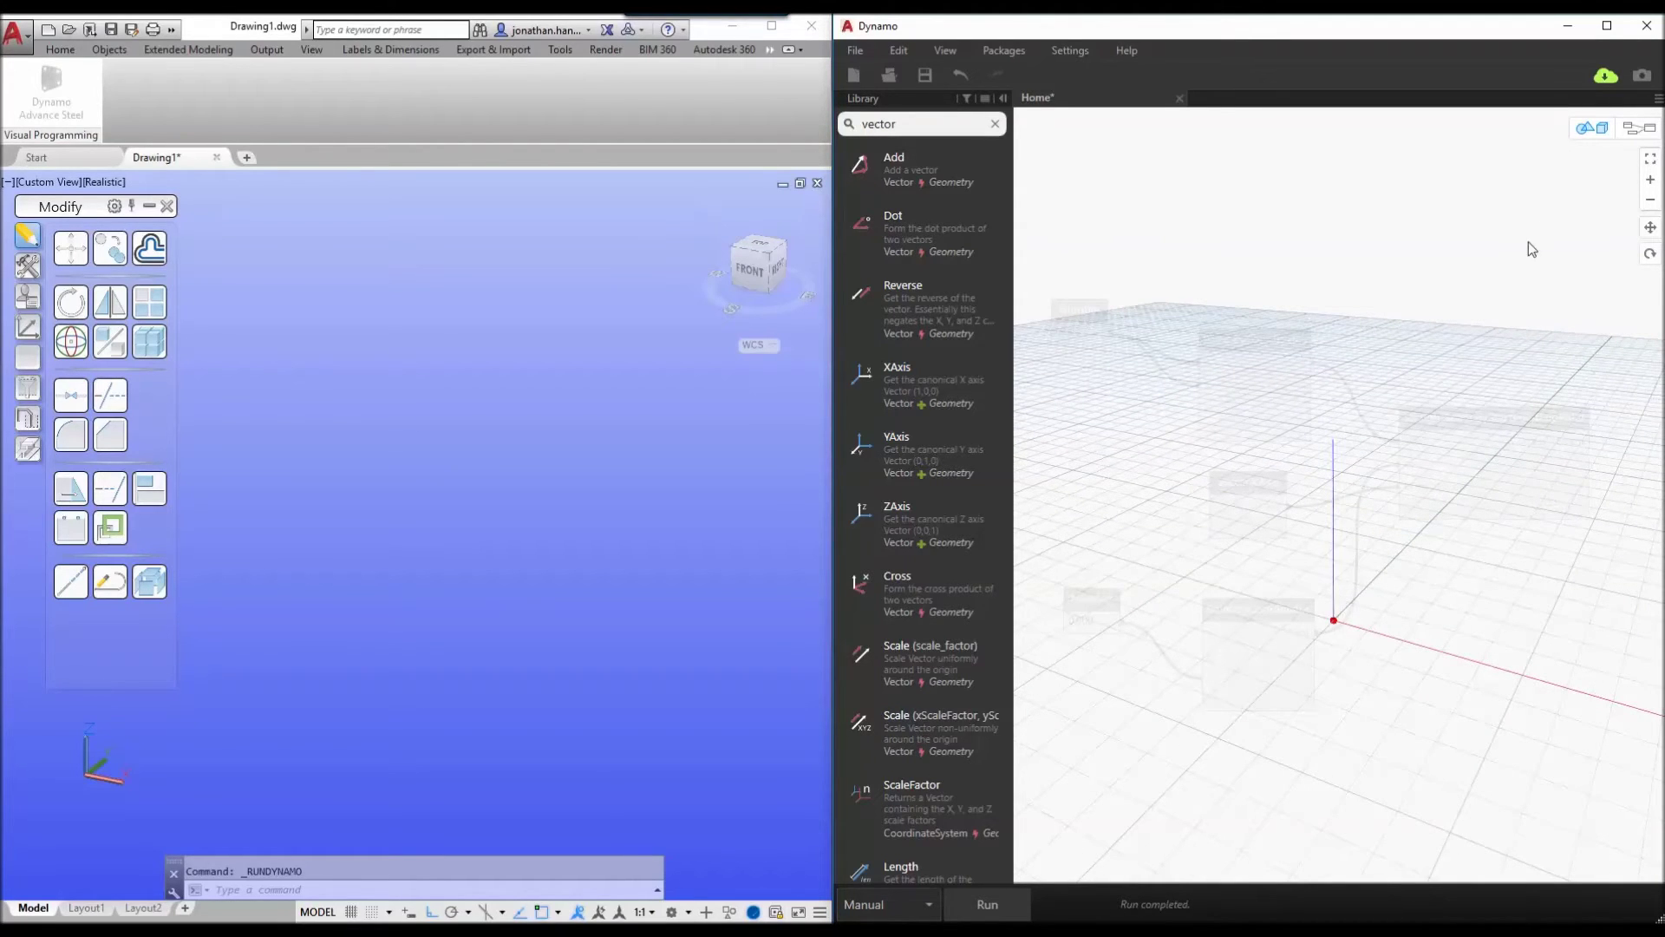
{"action": "left_click", "coordinate": [1638, 128]}
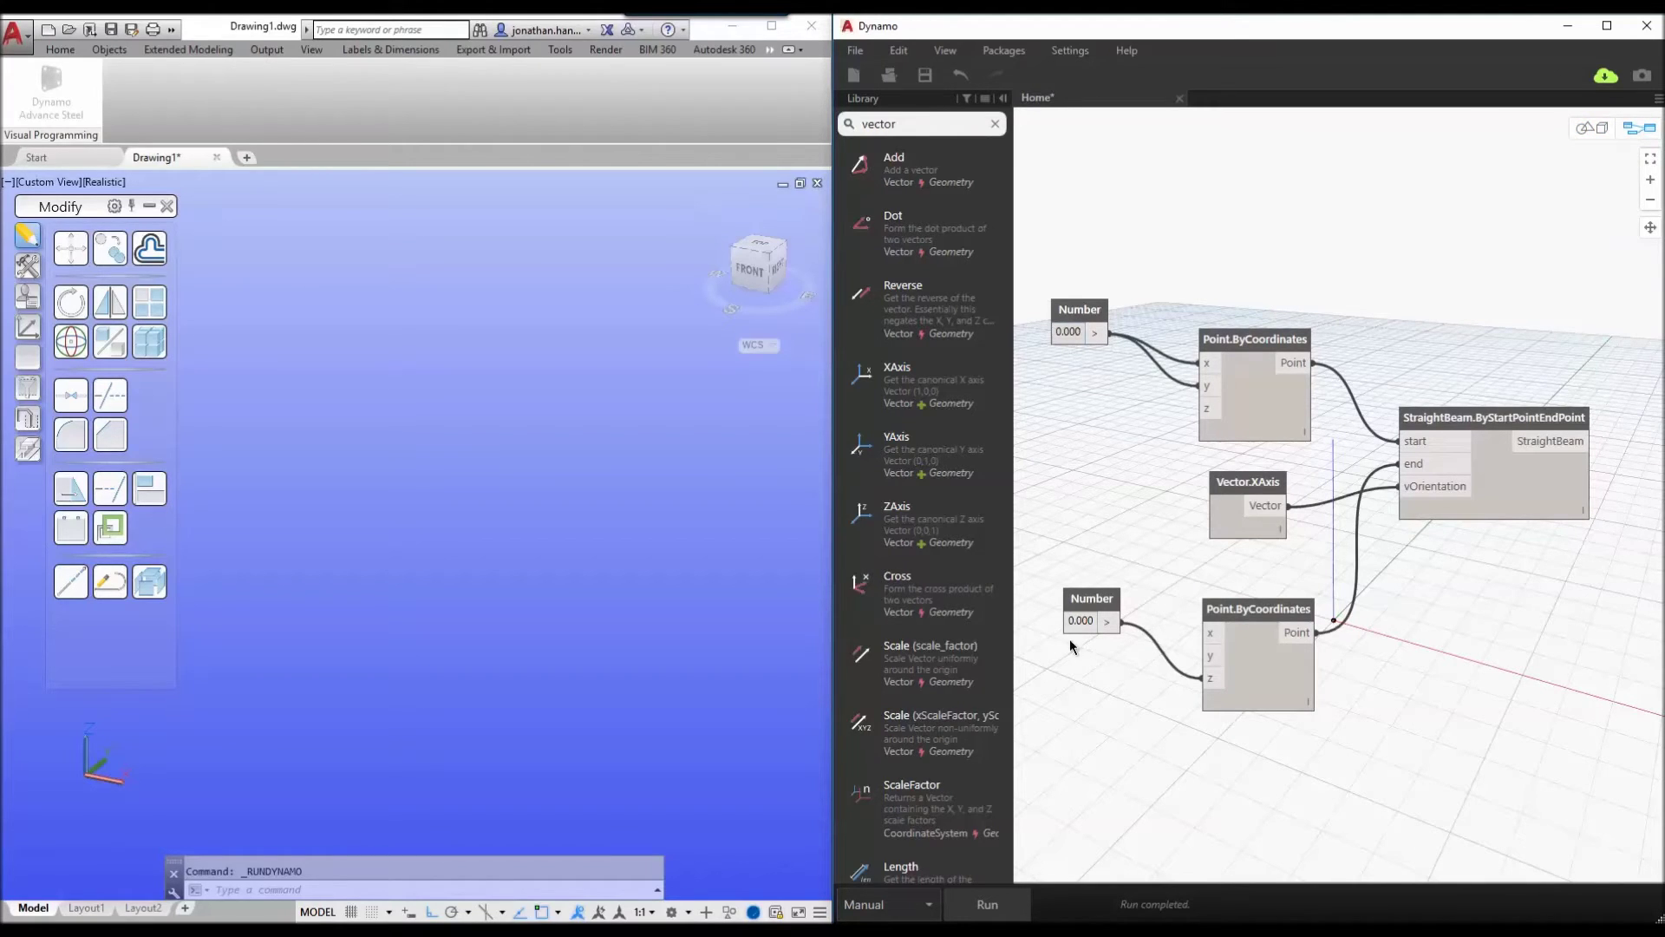
{"action": "double_click", "coordinate": [1093, 622]}
{"action": "type", "text": "2500"}
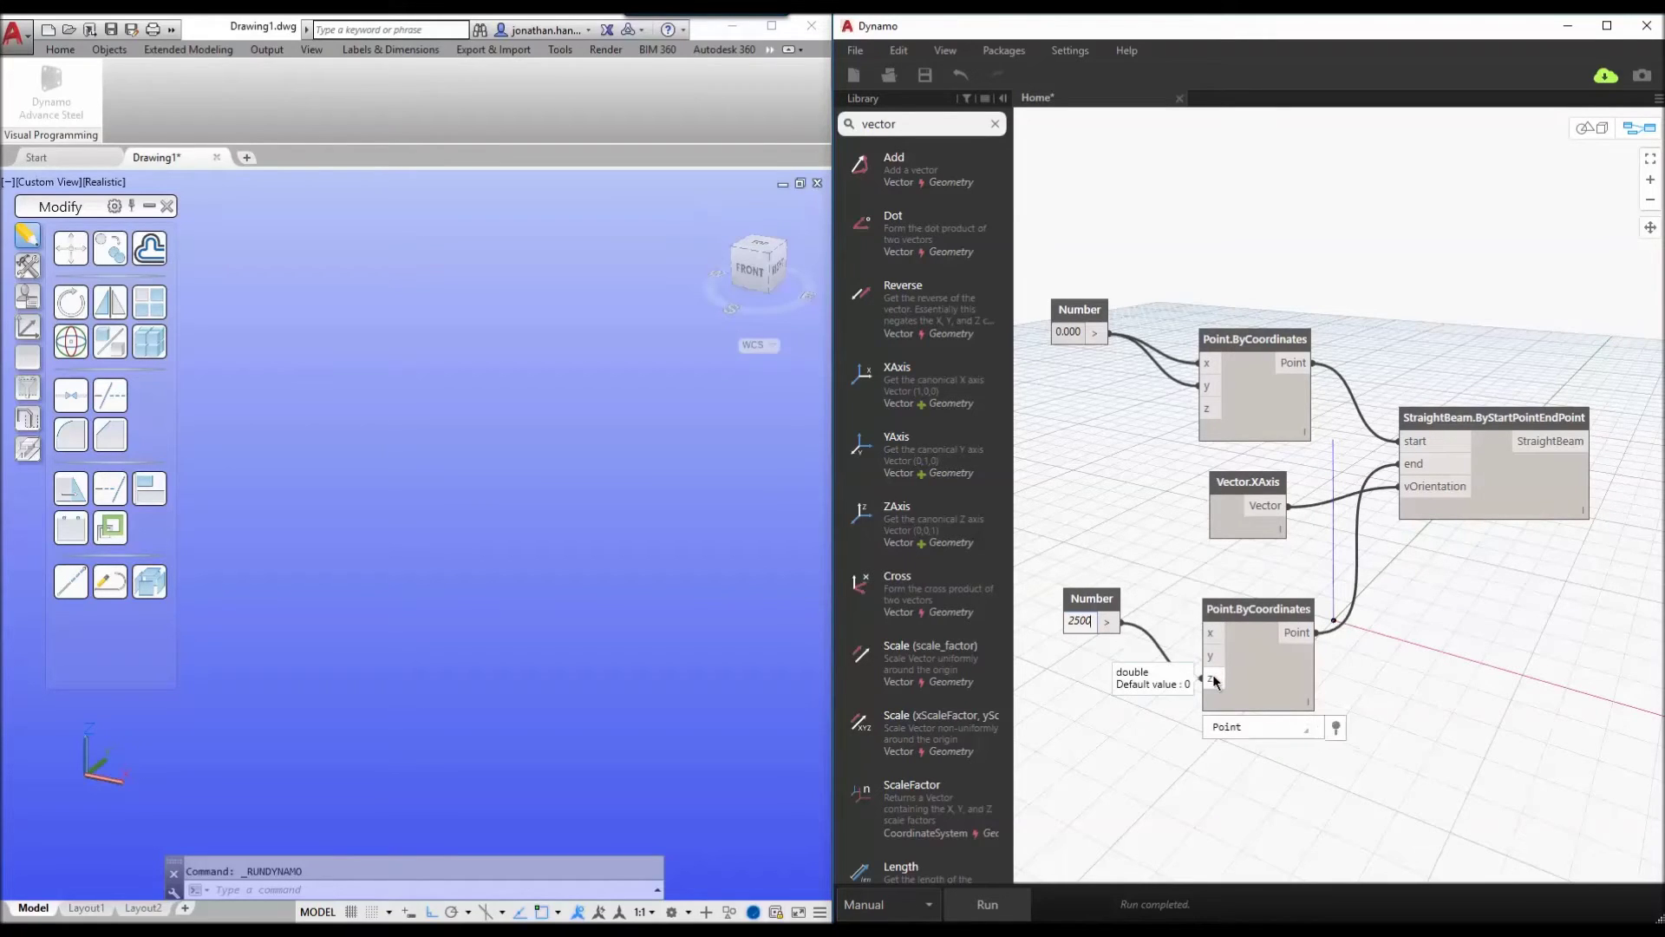
{"action": "left_click", "coordinate": [1489, 601]}
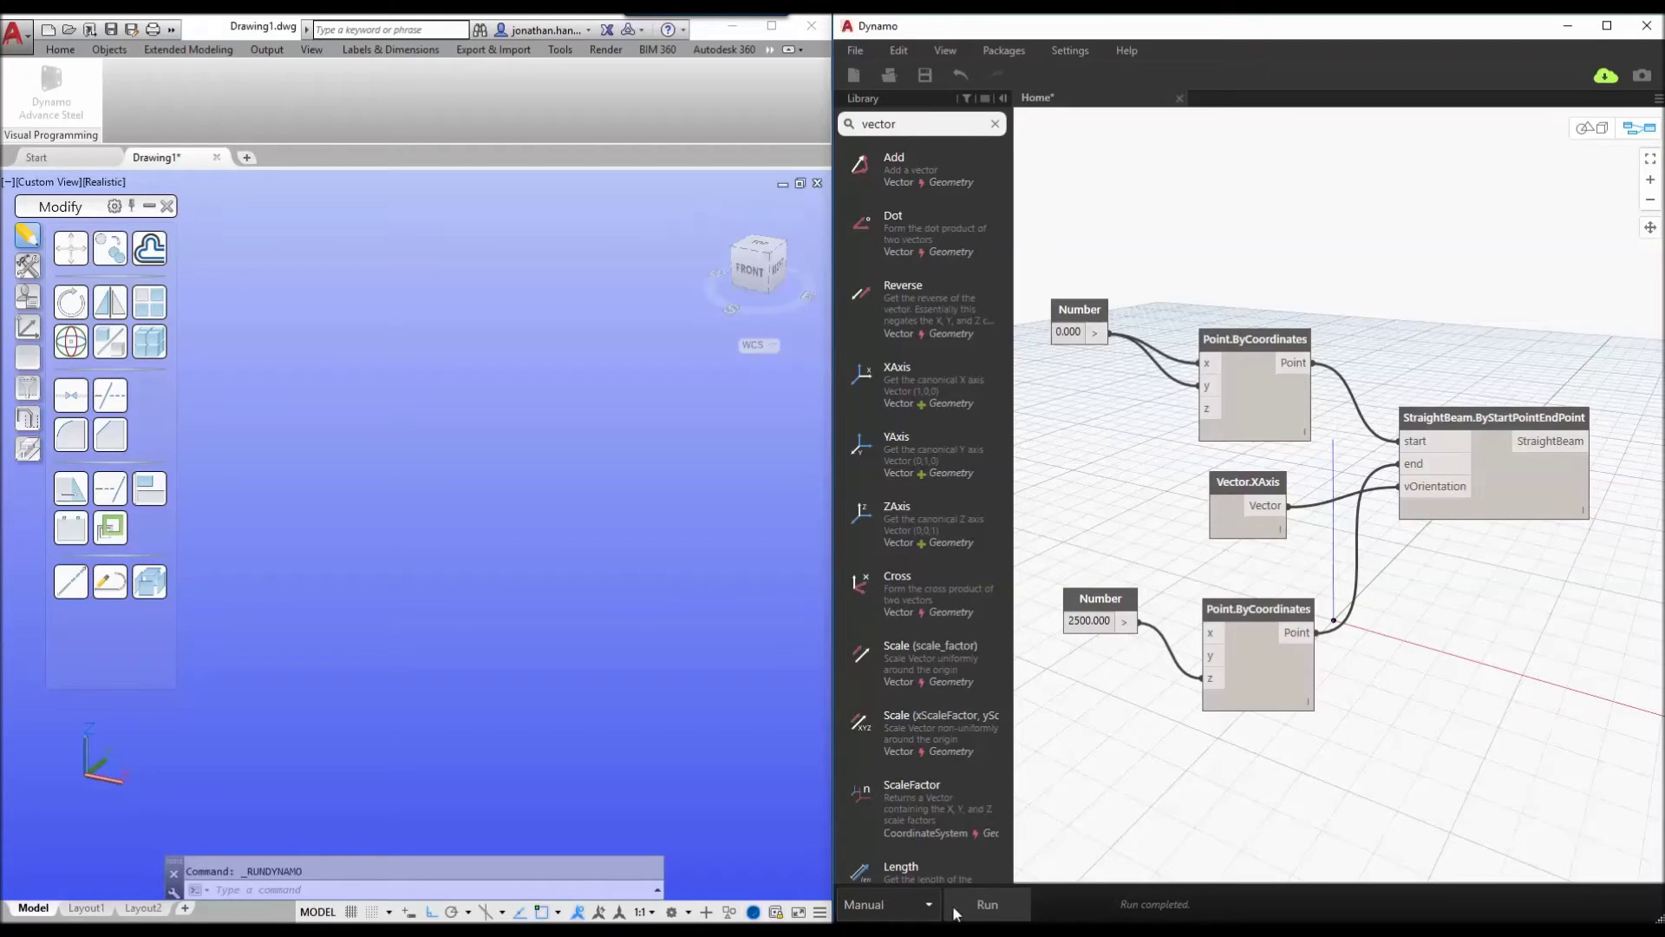
Run the graph and bring the entire generated beam into view in the Advance Steel model.
{"action": "left_click", "coordinate": [594, 574]}
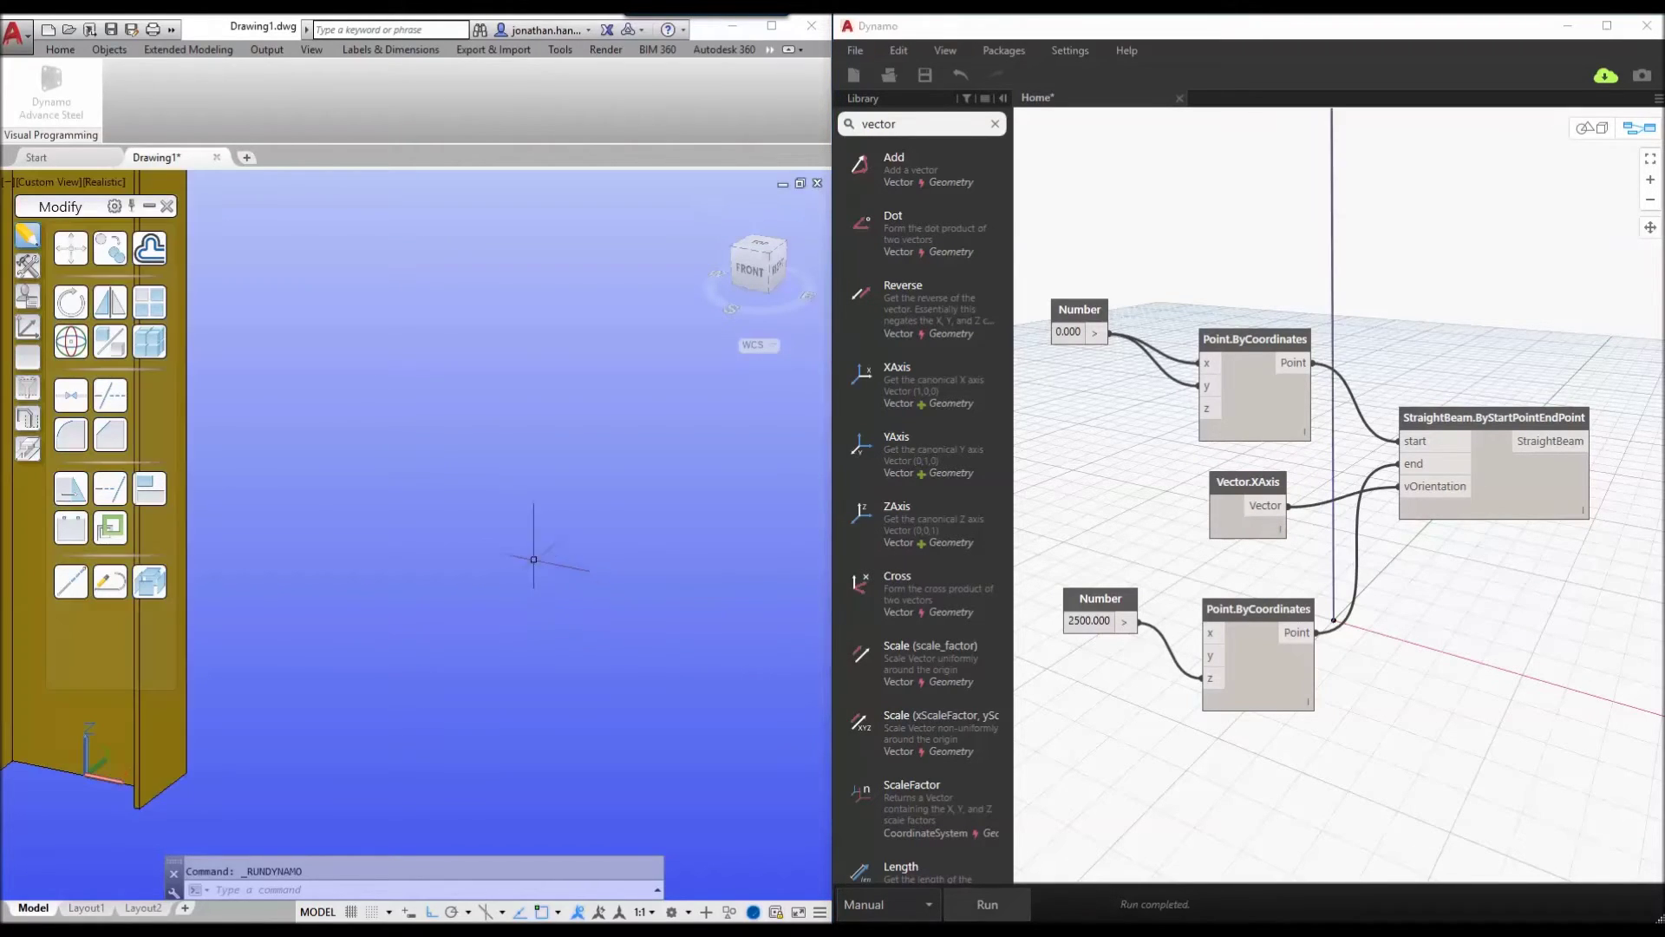
{"action": "scroll", "coordinate": [525, 551], "scroll_direction": "down", "scroll_amount": 5}
{"action": "middle_click_drag", "start_coordinate": [489, 472], "coordinate": [487, 606]}
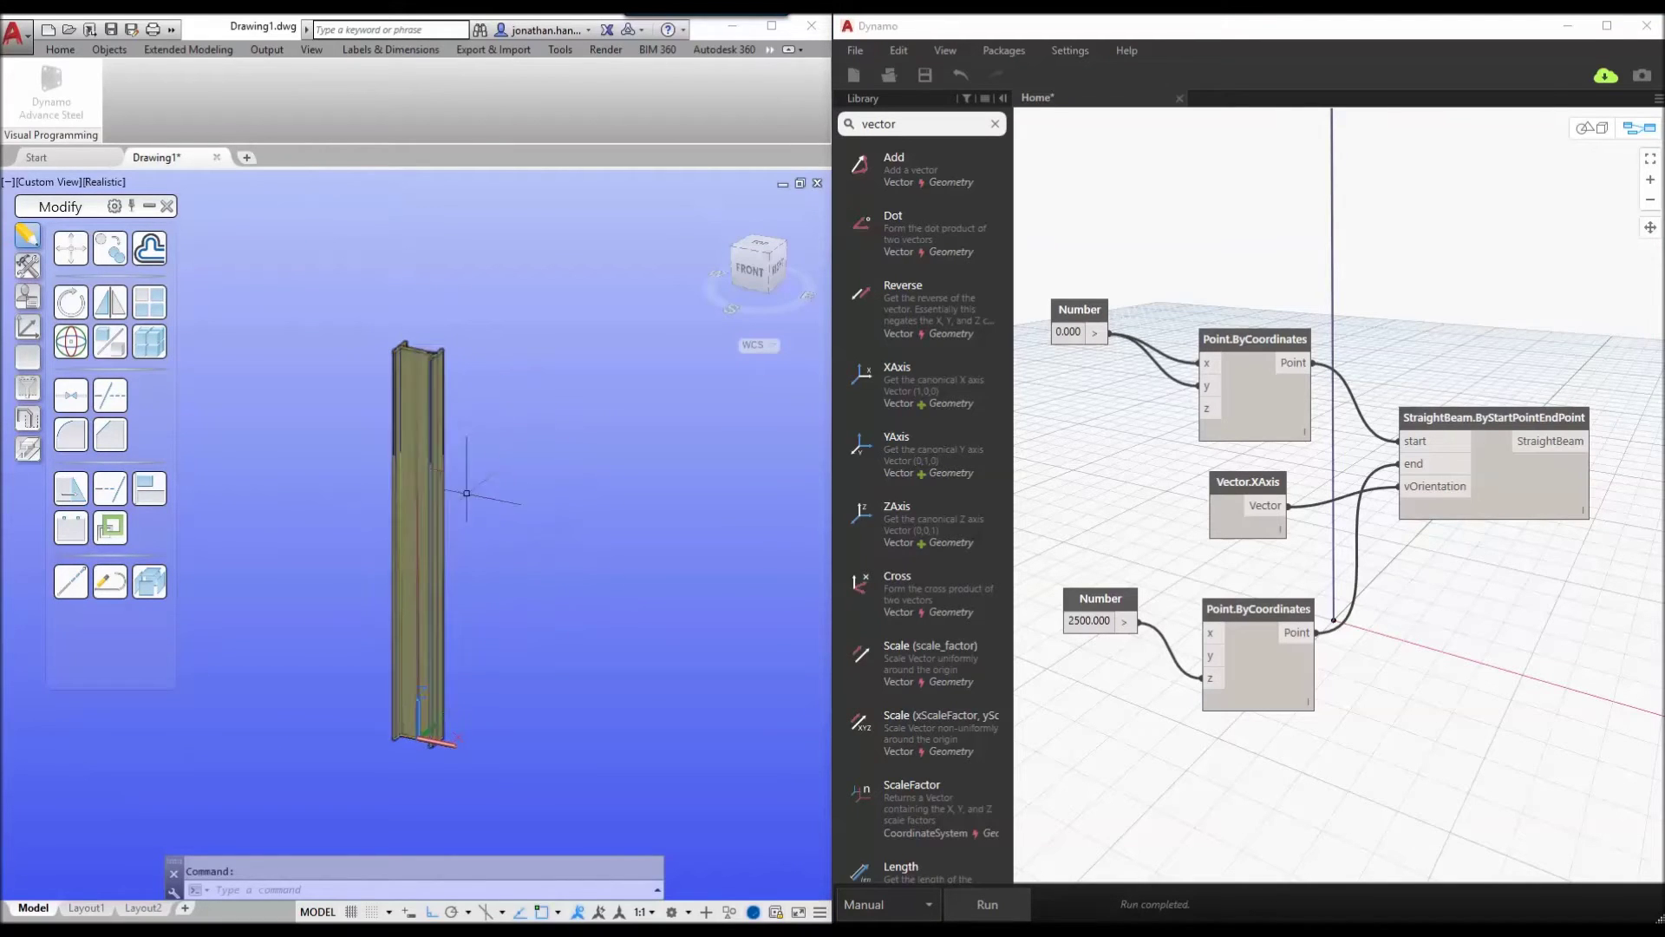
Set the Number node feeding the end point's z input to 3000 and run the graph.
{"action": "mouse_move", "coordinate": [594, 614]}
{"action": "middle_mouse_down", "text": "shift"}
{"action": "mouse_move", "coordinate": [624, 611]}
{"action": "mouse_move", "coordinate": [591, 613]}
{"action": "mouse_move", "coordinate": [589, 591]}
{"action": "middle_mouse_up", "text": "shift"}
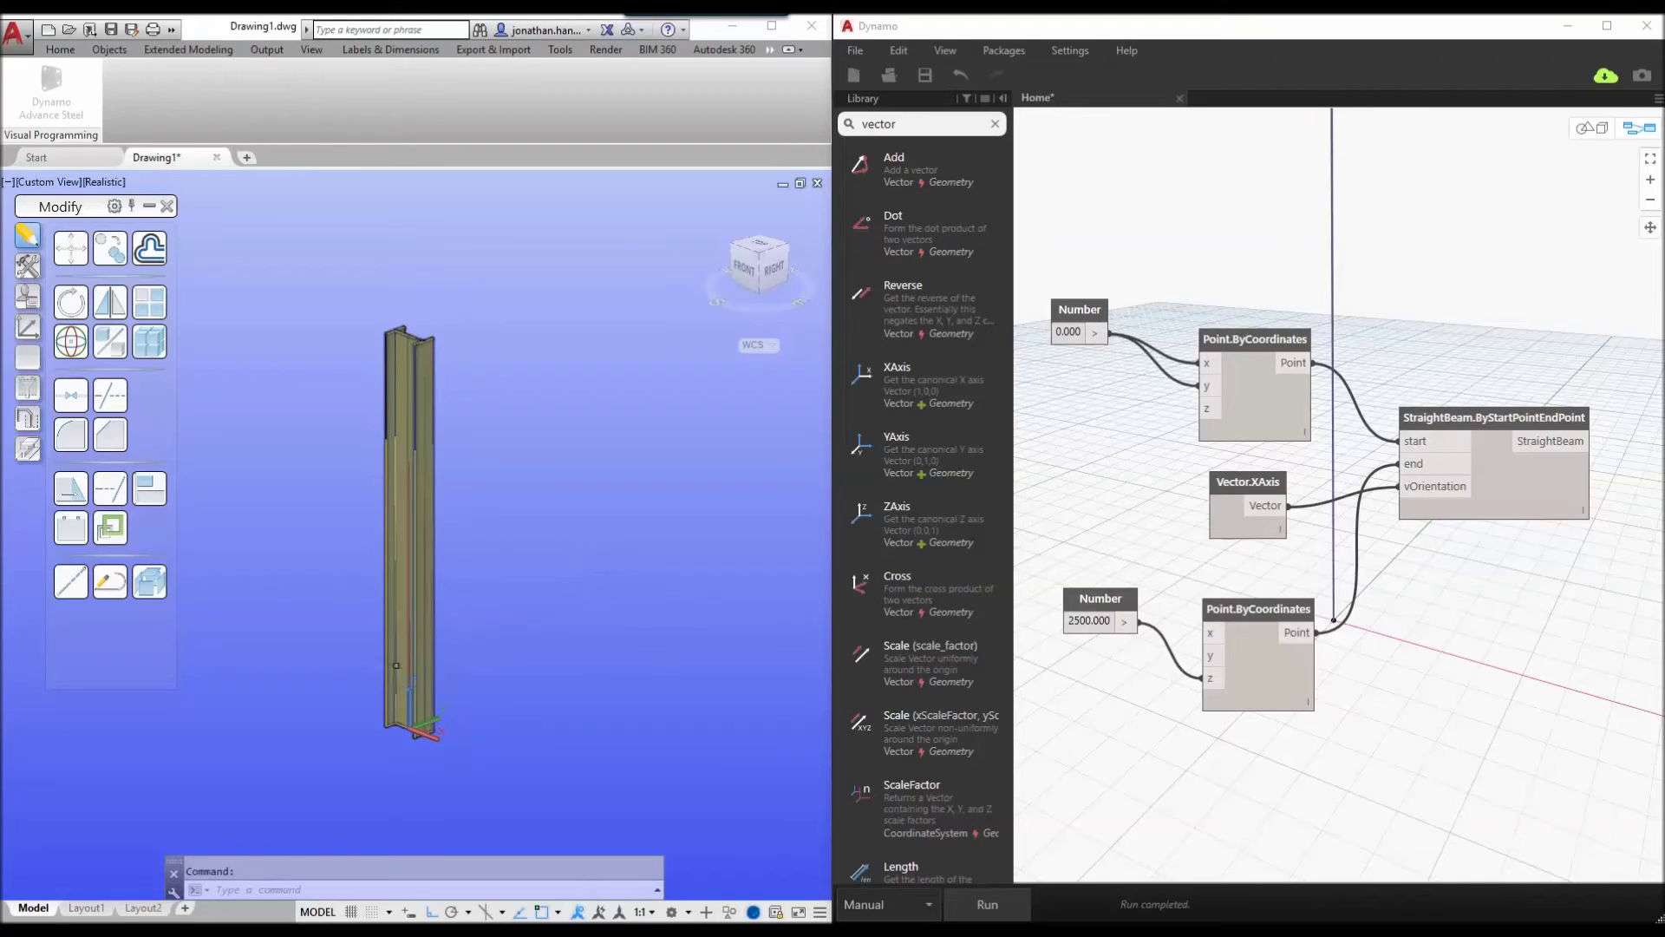
{"action": "double_click", "coordinate": [1111, 621]}
{"action": "type", "text": "3"}
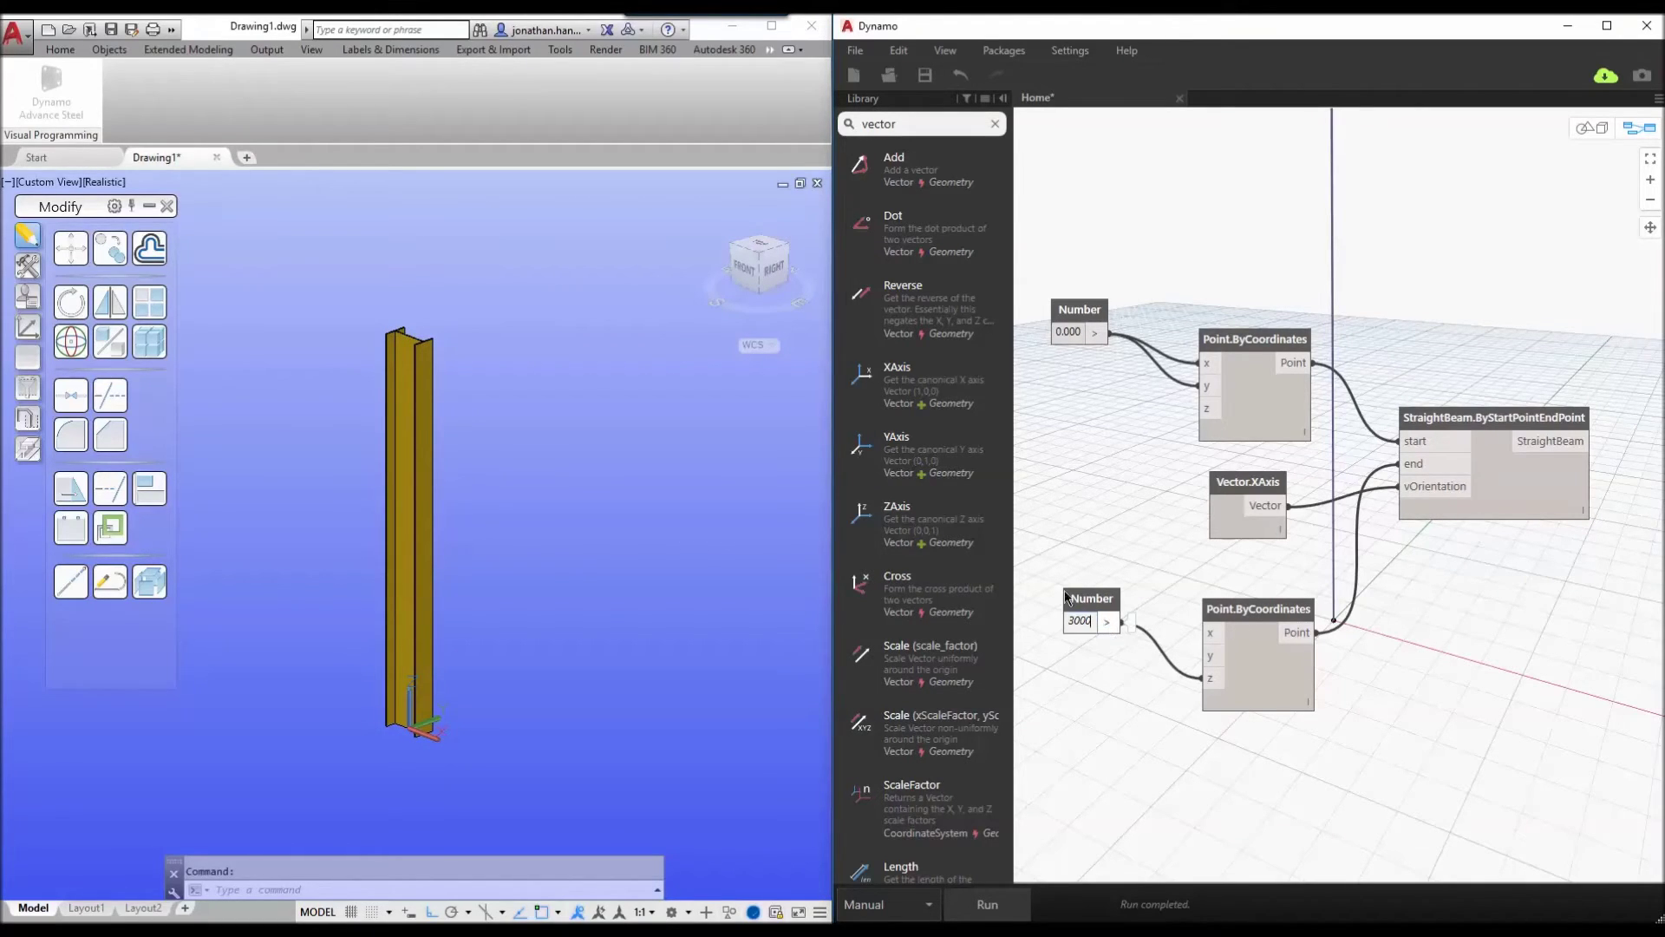
{"action": "type", "text": "000"}
{"action": "key", "text": "Return"}
{"action": "left_click", "coordinate": [986, 905]}
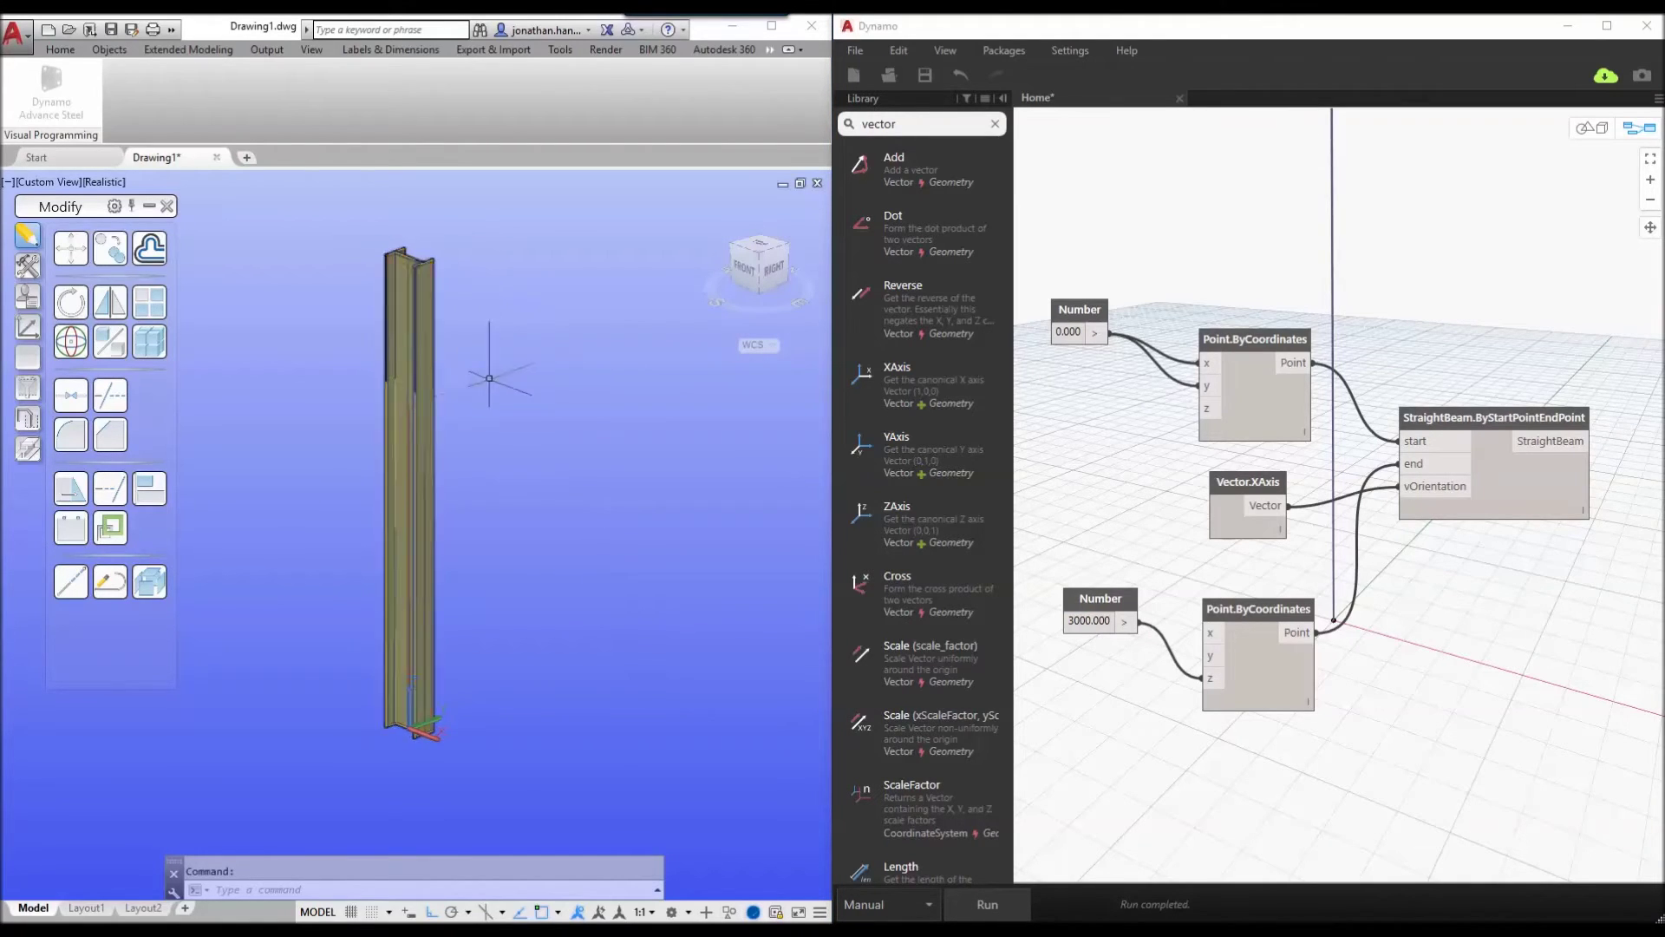
Switch the graph's run mode to Automatic and set the end point's z Number node to 2458.
{"action": "left_click", "coordinate": [890, 915]}
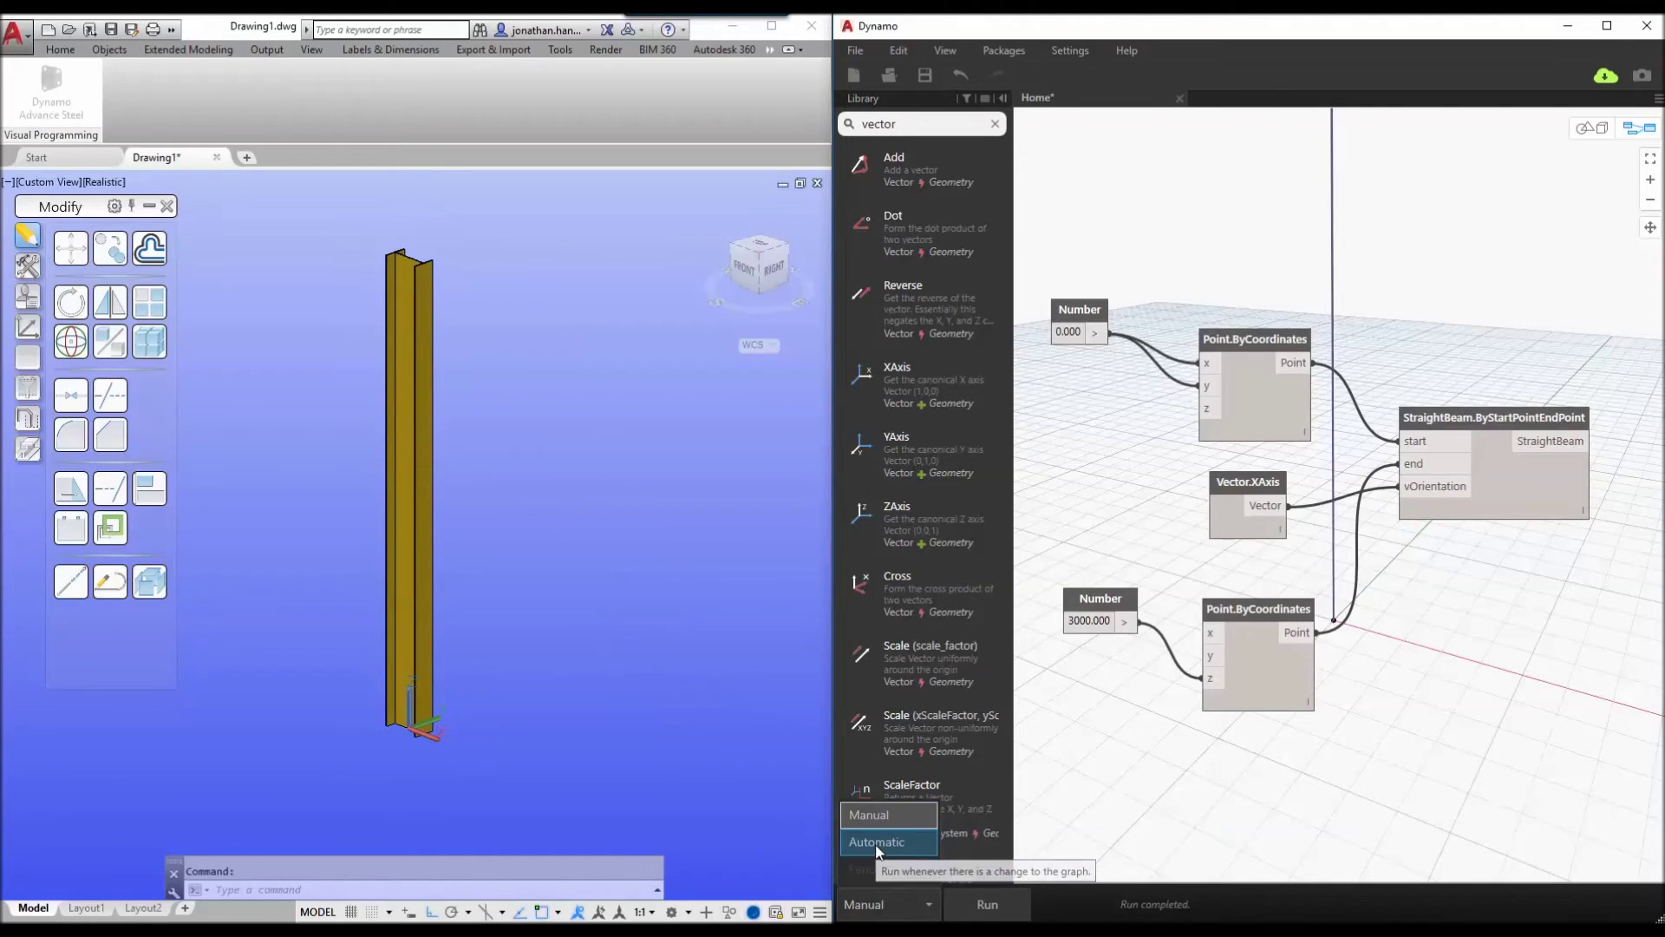
{"action": "left_click", "coordinate": [878, 842]}
{"action": "left_click", "coordinate": [1112, 621]}
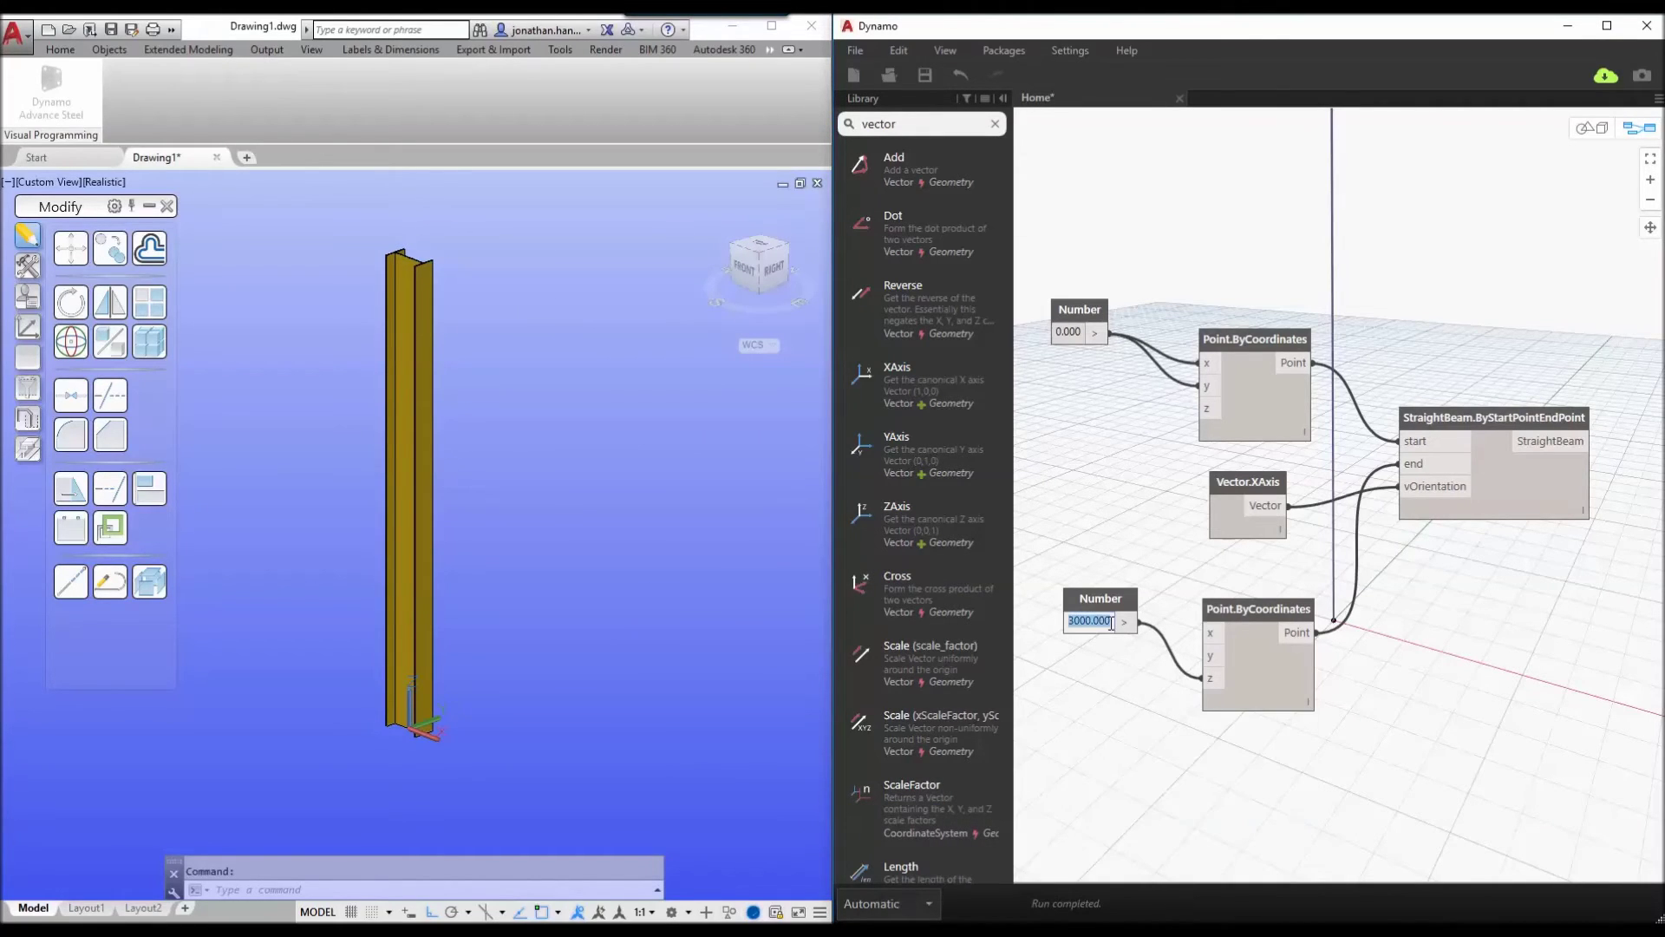
{"action": "type", "text": "24586"}
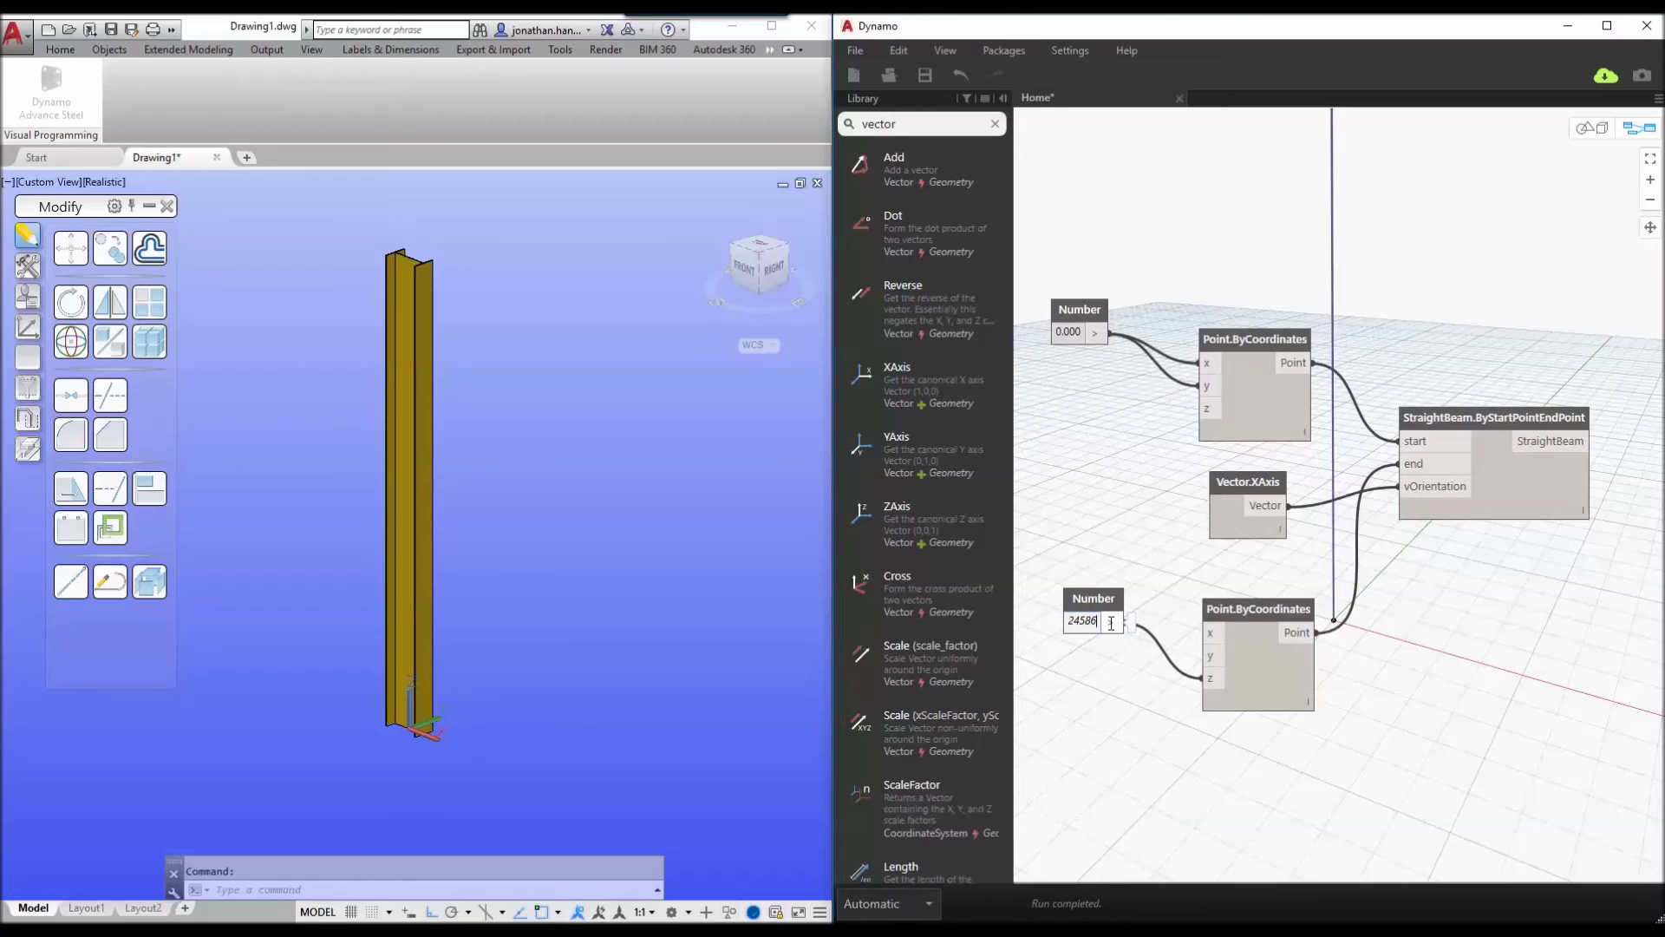
{"action": "key", "text": "BackSpace"}
{"action": "left_click", "coordinate": [1121, 699]}
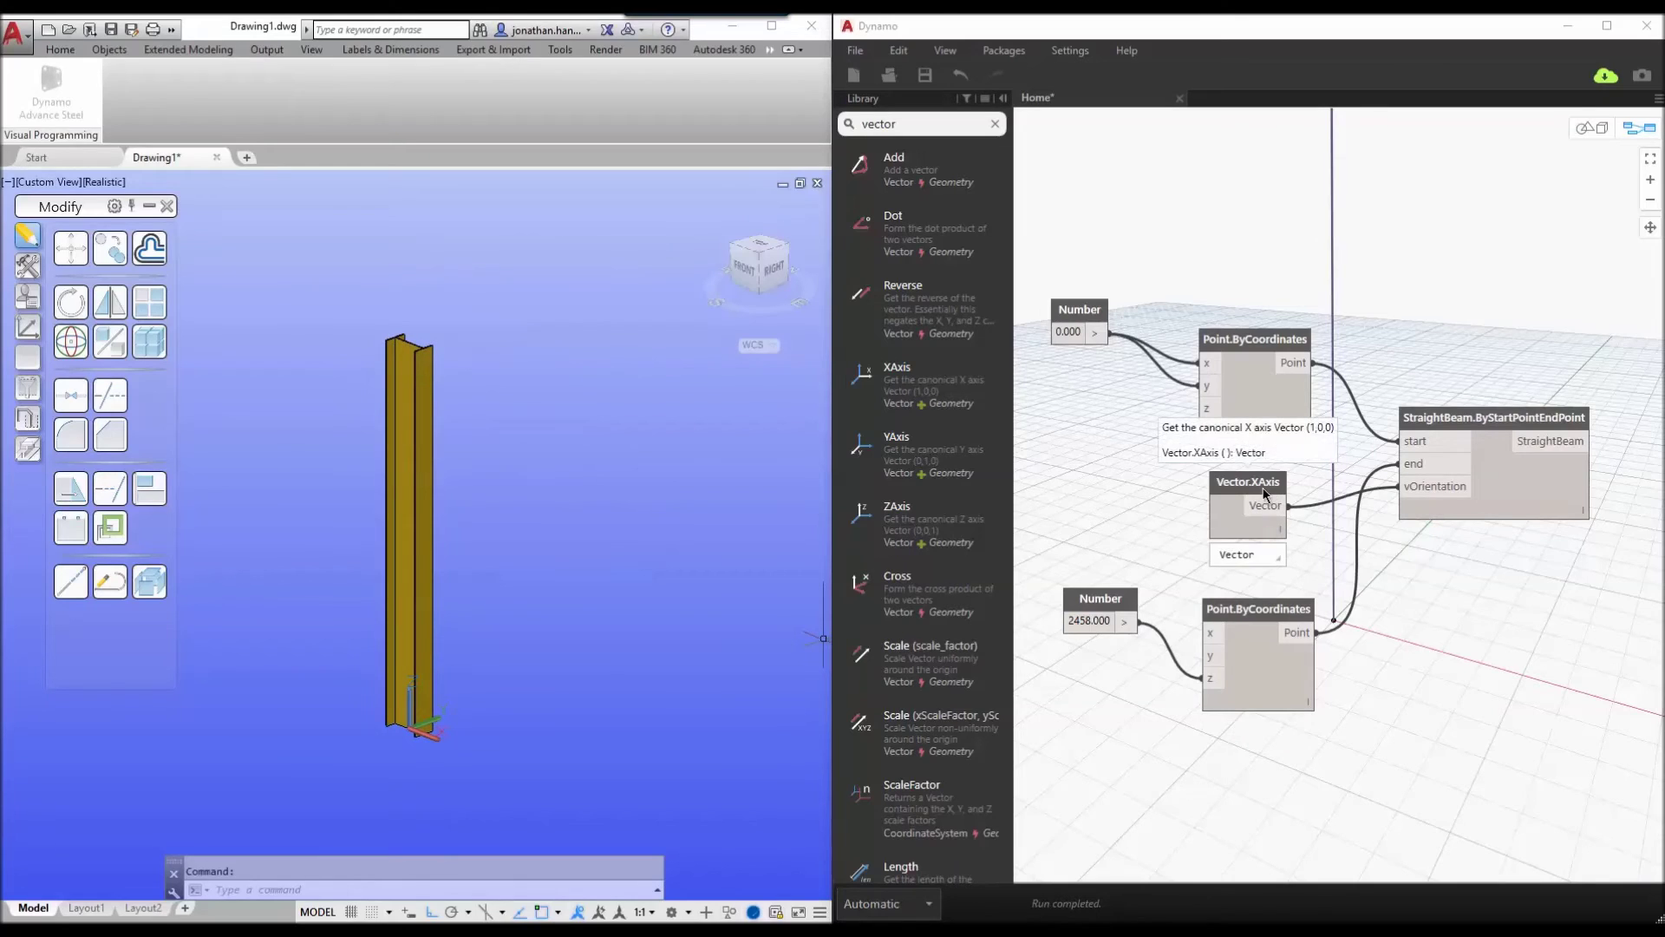
Add a Vector.YAxis node below Vector.XAxis, shifting the neighbouring nodes to make room for it.
{"action": "left_click_drag", "start_coordinate": [1265, 494], "coordinate": [1260, 479]}
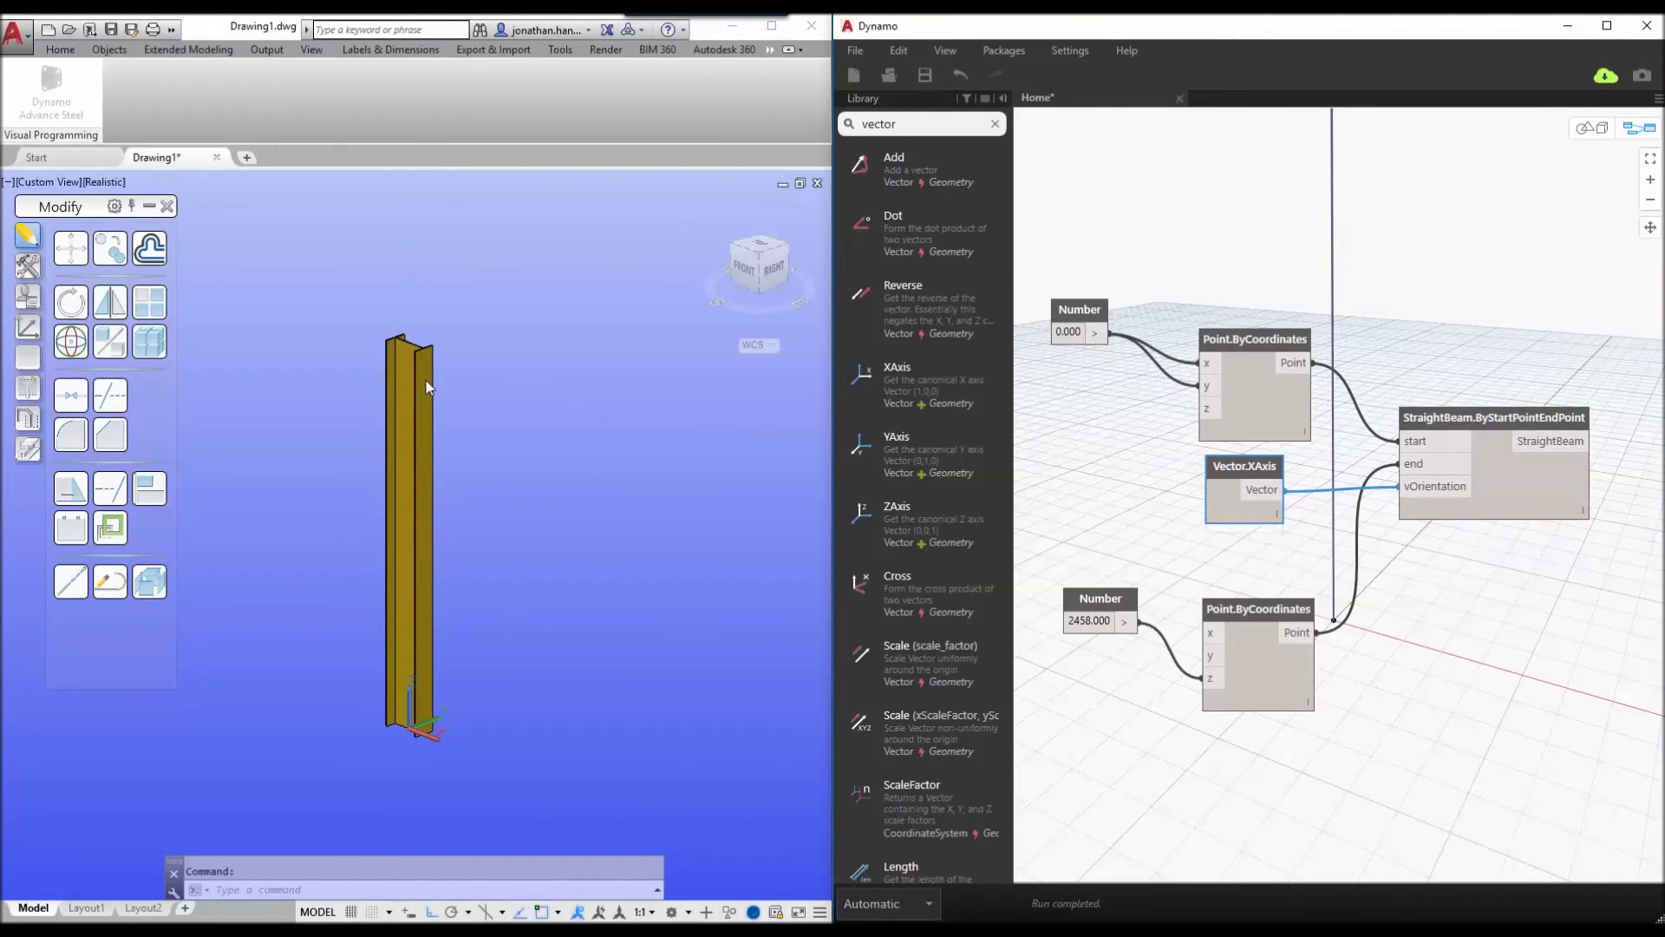
{"action": "left_click", "coordinate": [877, 449]}
{"action": "left_click_drag", "start_coordinate": [1433, 555], "coordinate": [1260, 550]}
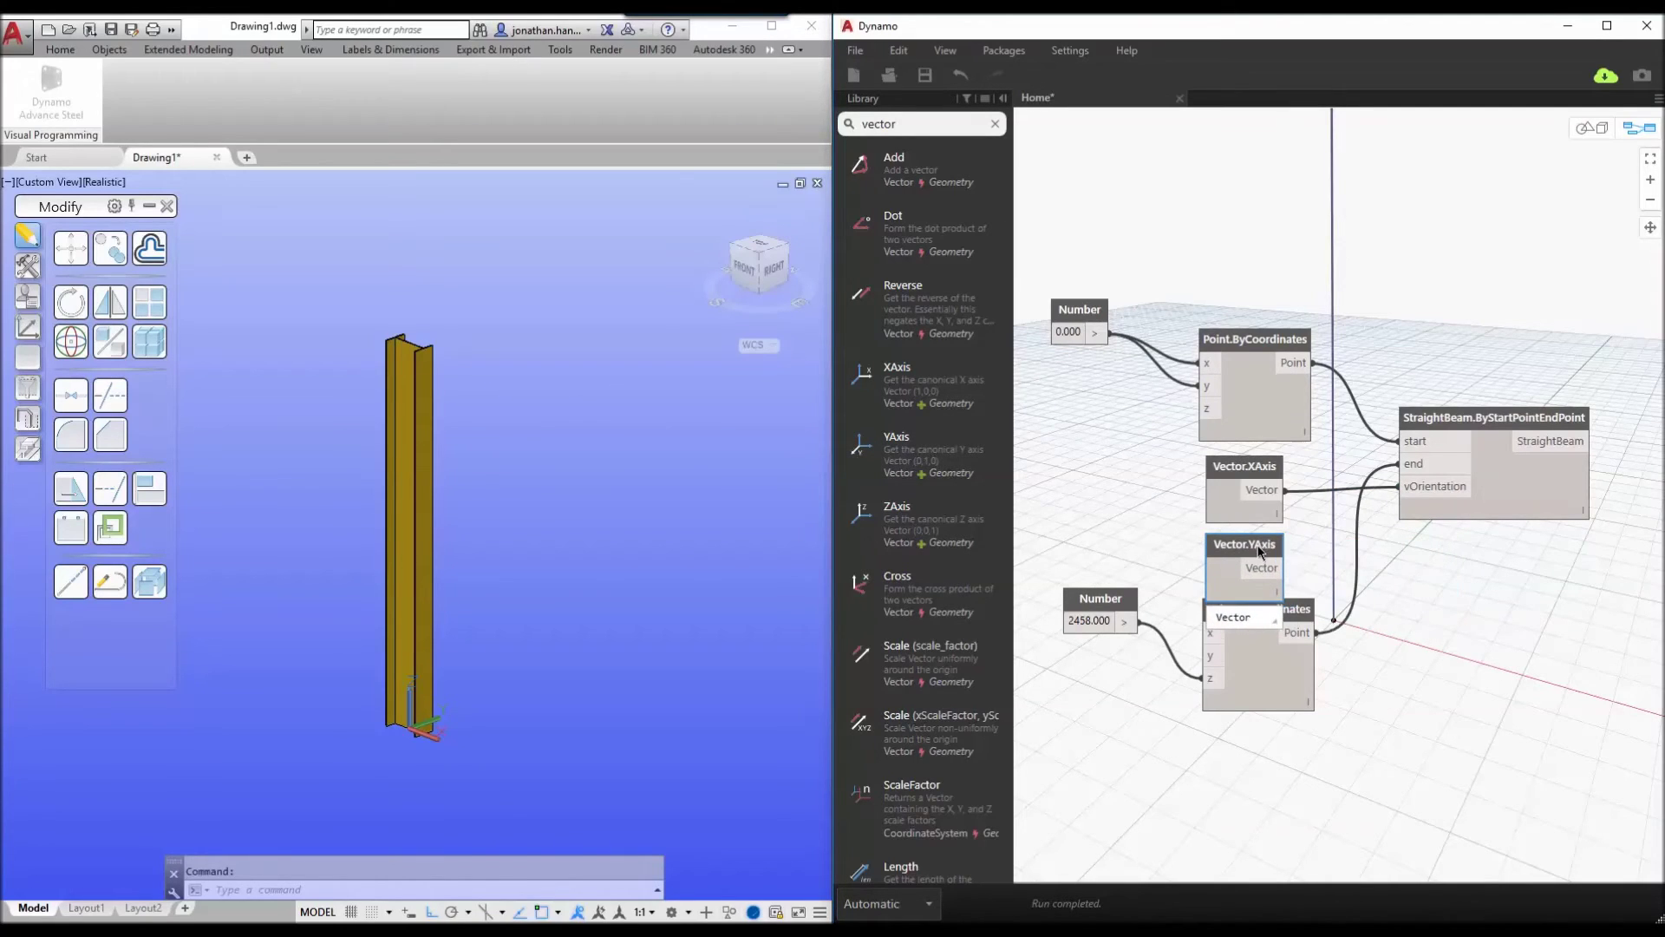
{"action": "left_click_drag", "start_coordinate": [1300, 619], "coordinate": [1298, 644]}
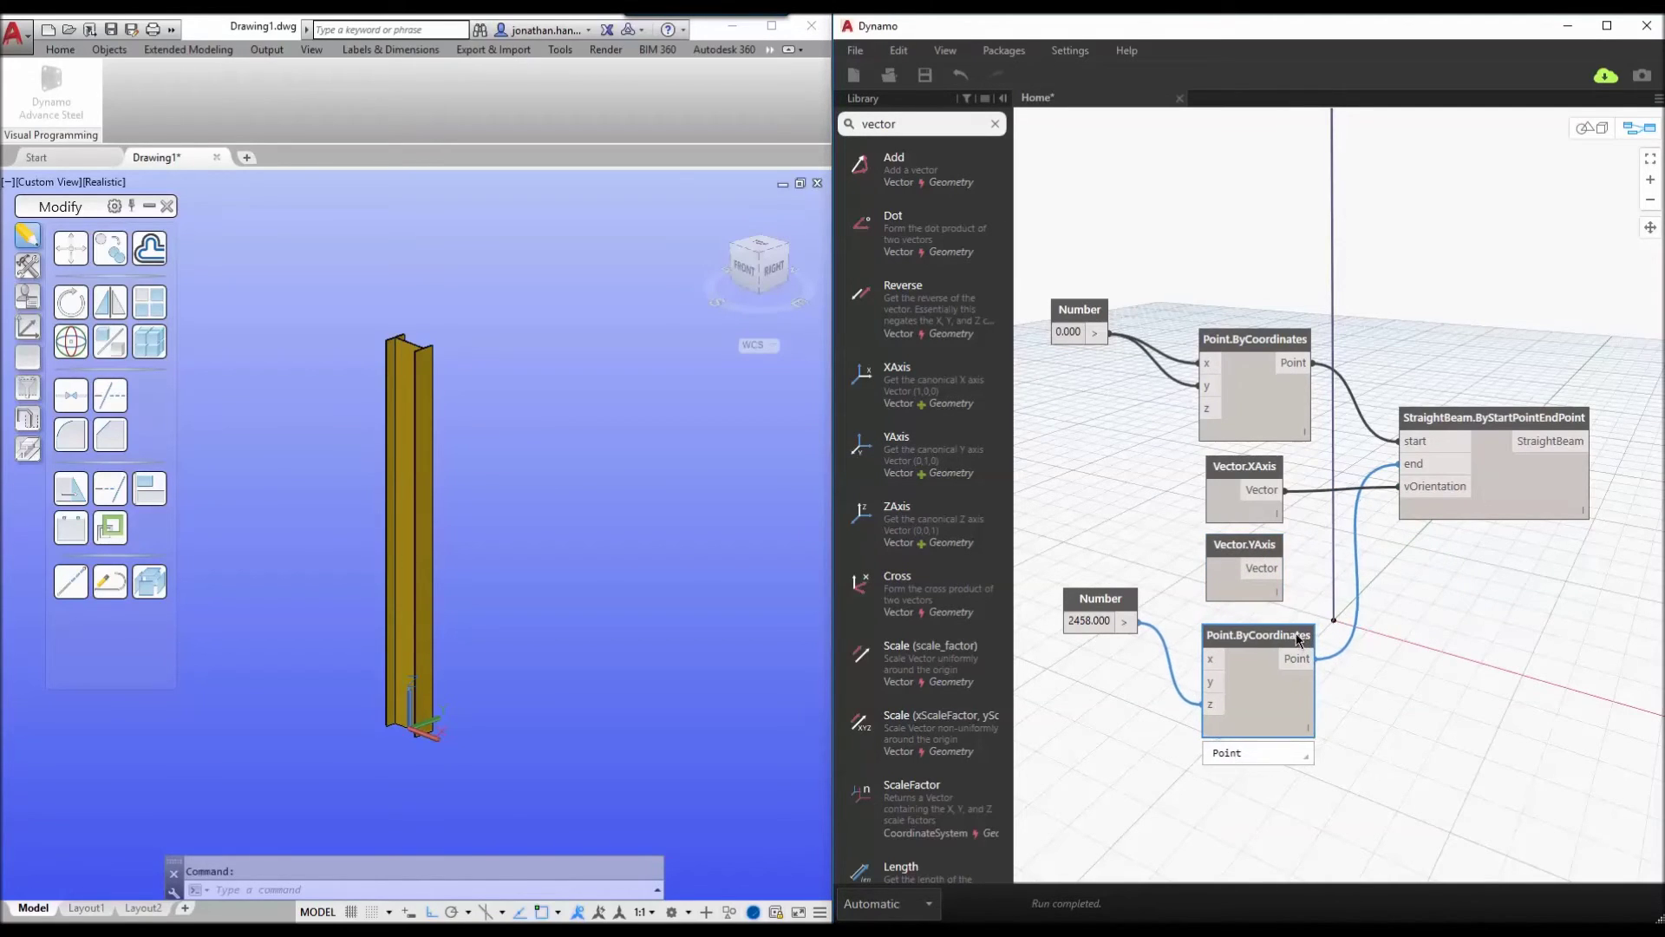
Alternate the beam node's vOrientation input between Vector.YAxis and Vector.XAxis, leaving Vector.YAxis connected.
{"action": "left_click", "coordinate": [1286, 572]}
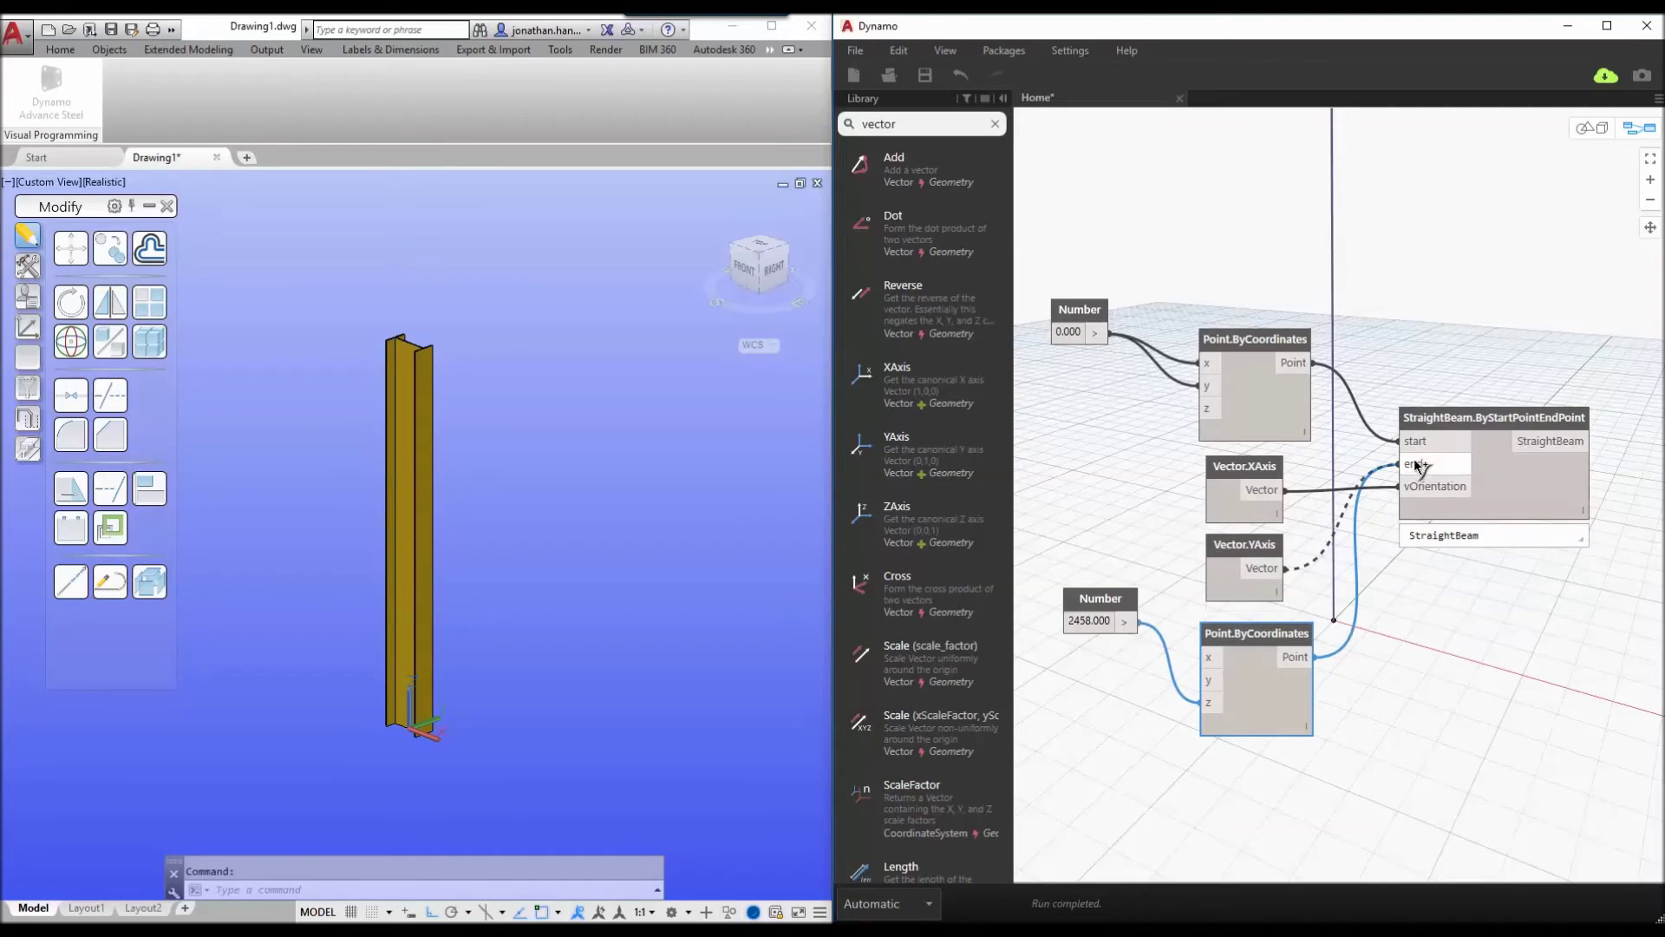
{"action": "left_click", "coordinate": [1417, 491]}
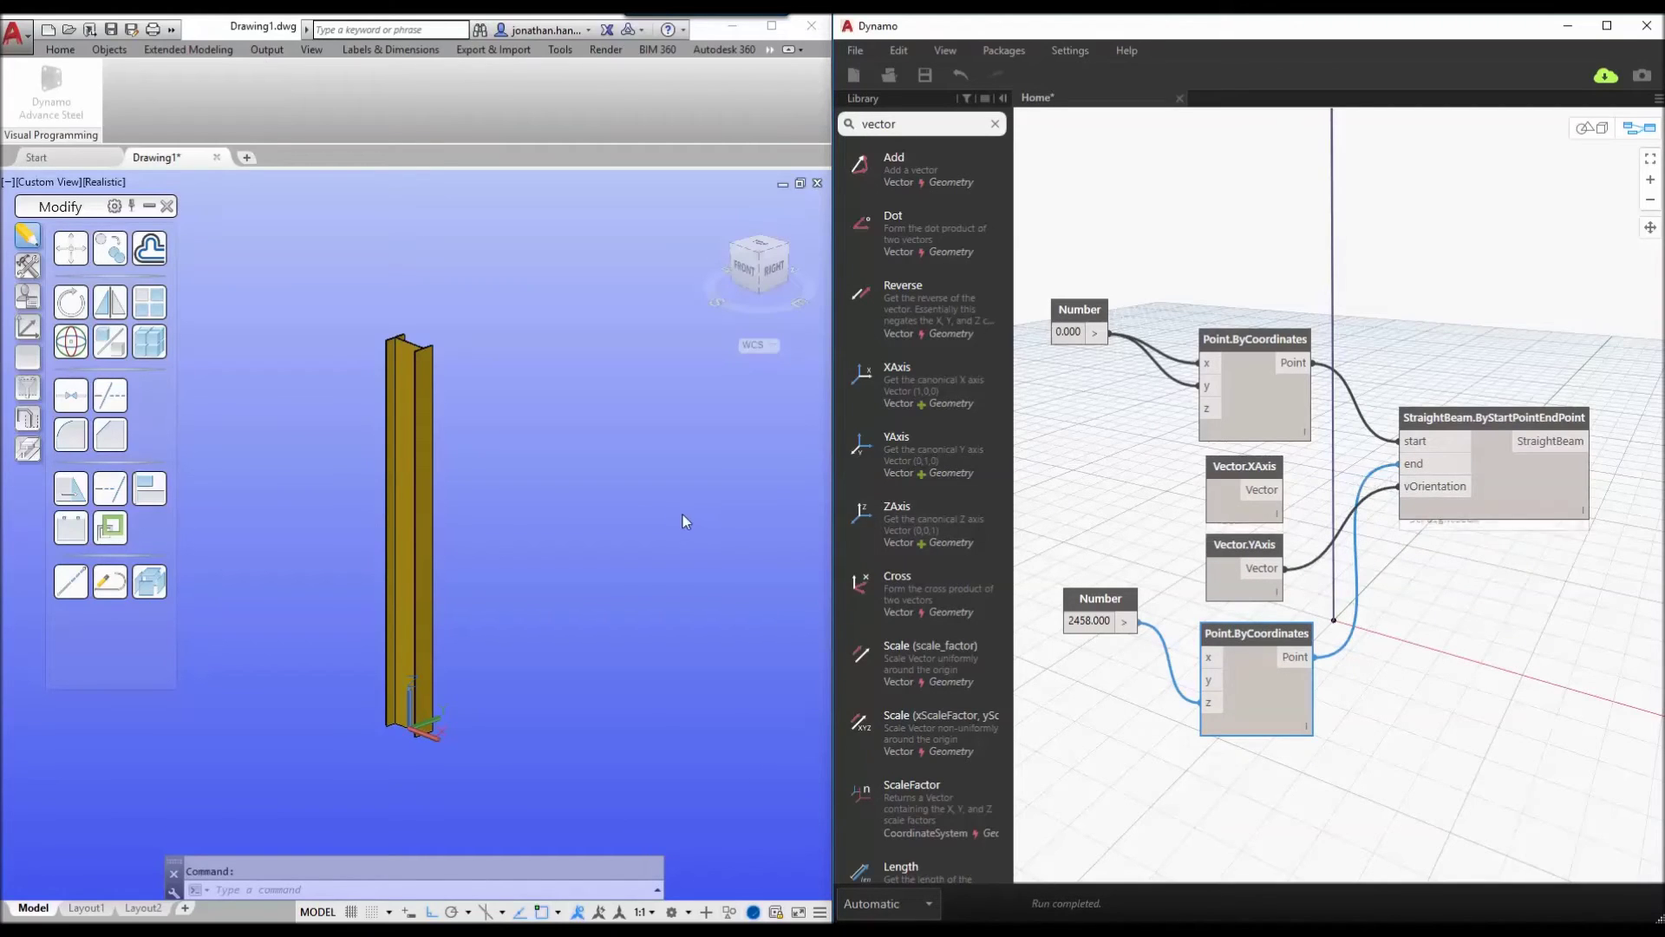
{"action": "left_click", "coordinate": [1285, 490]}
{"action": "left_click", "coordinate": [1422, 488]}
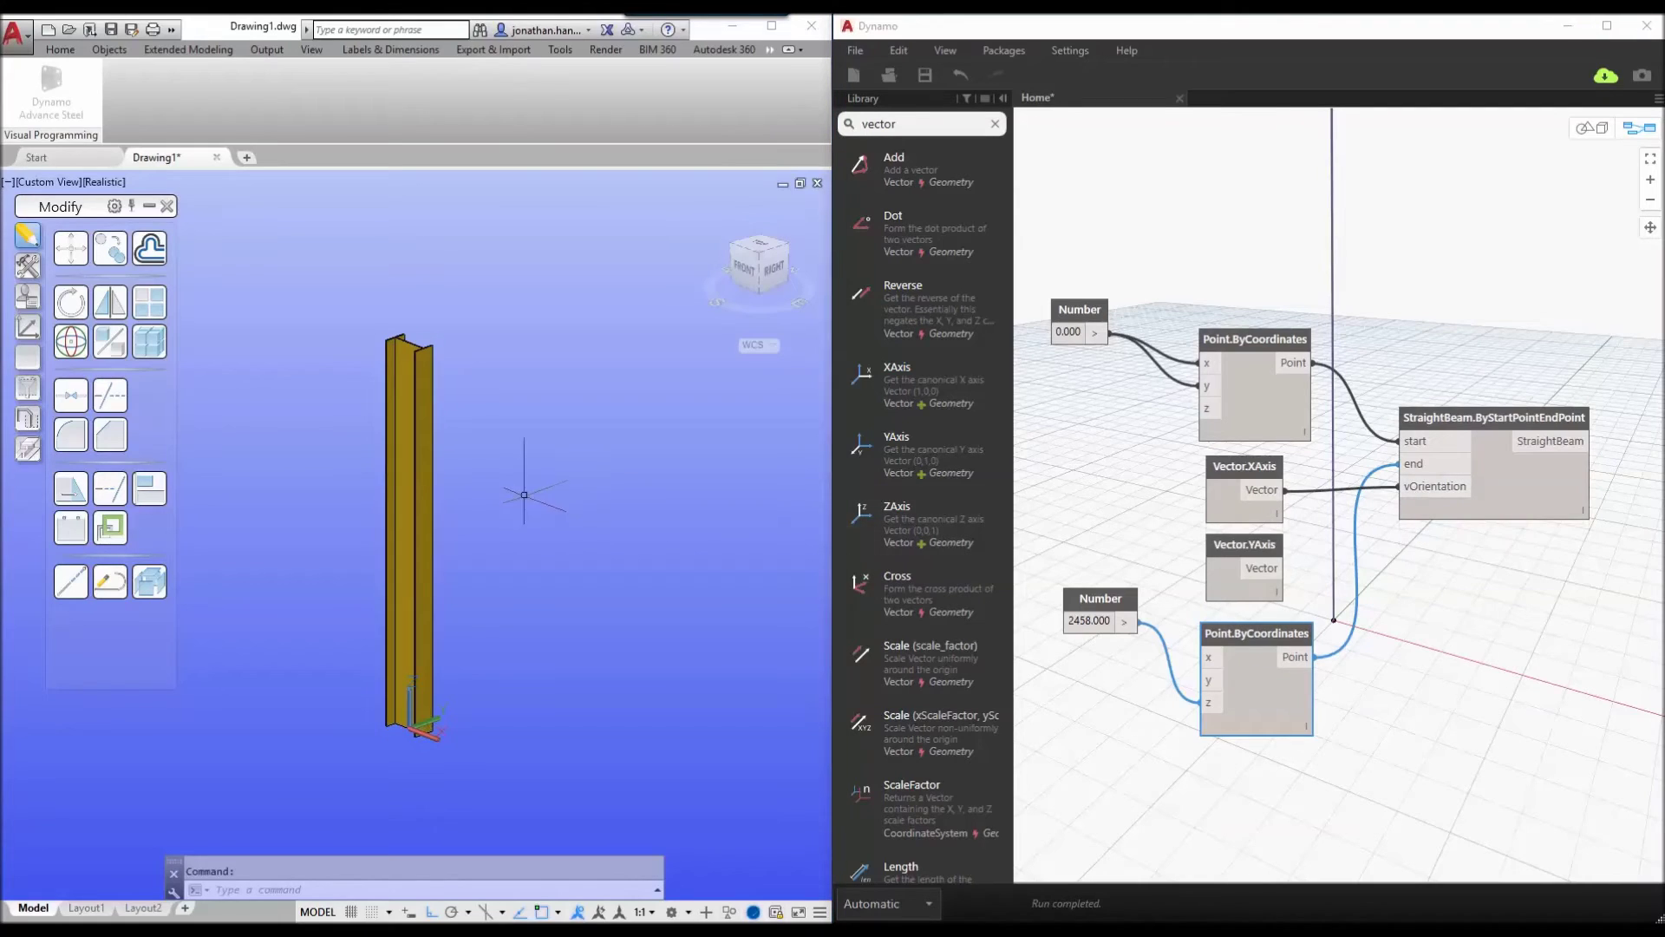
{"action": "left_click", "coordinate": [1286, 568]}
{"action": "left_click", "coordinate": [1401, 487]}
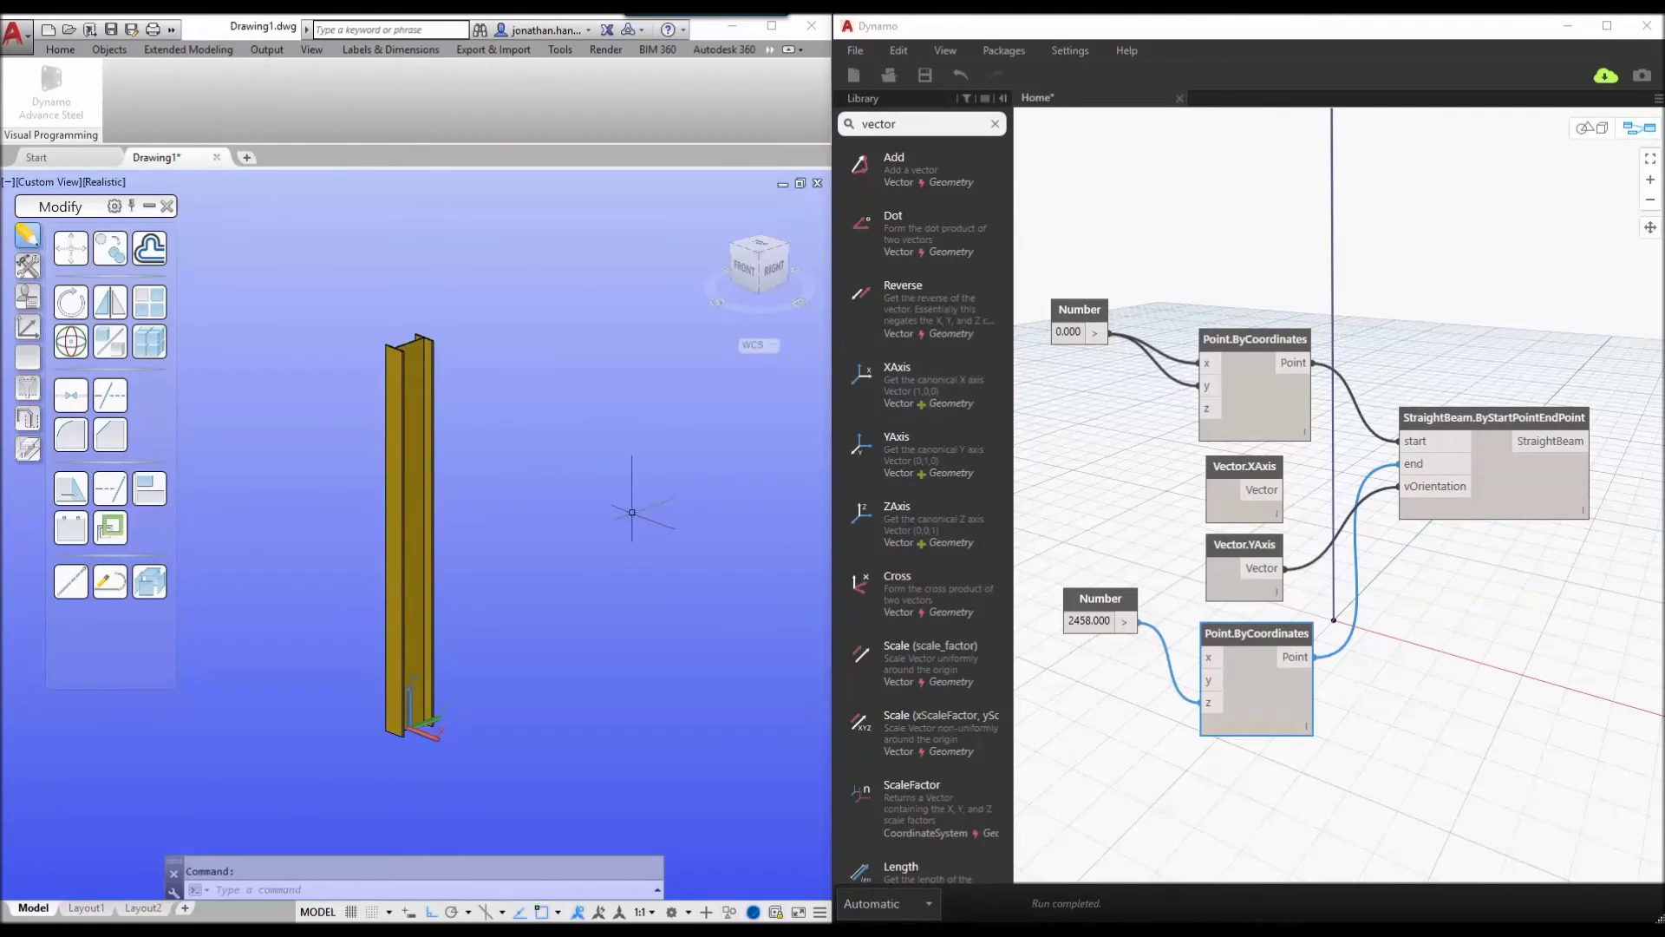
Save the graph as a Dynamo workspace file named Column in the 10_DYNAMO folder.
{"action": "scroll", "coordinate": [1179, 260], "scroll_direction": "down", "scroll_amount": 3}
{"action": "middle_click_drag", "start_coordinate": [1189, 258], "coordinate": [1232, 306]}
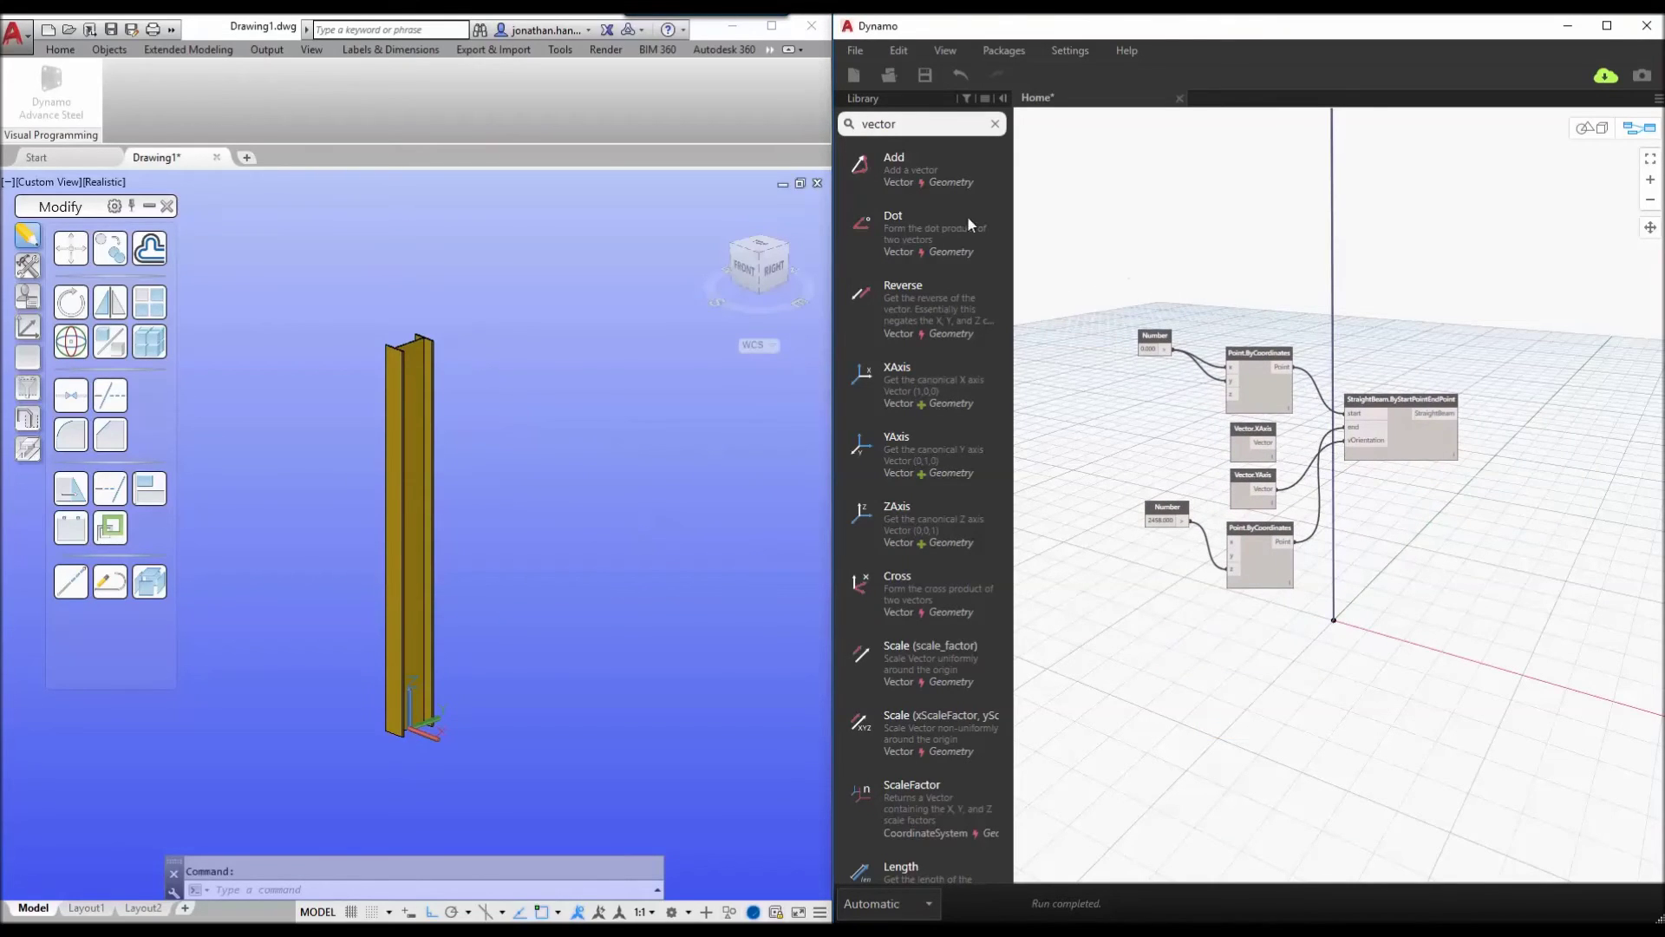
{"action": "left_click", "coordinate": [856, 53]}
{"action": "left_click", "coordinate": [878, 163]}
{"action": "type", "text": "Column"}
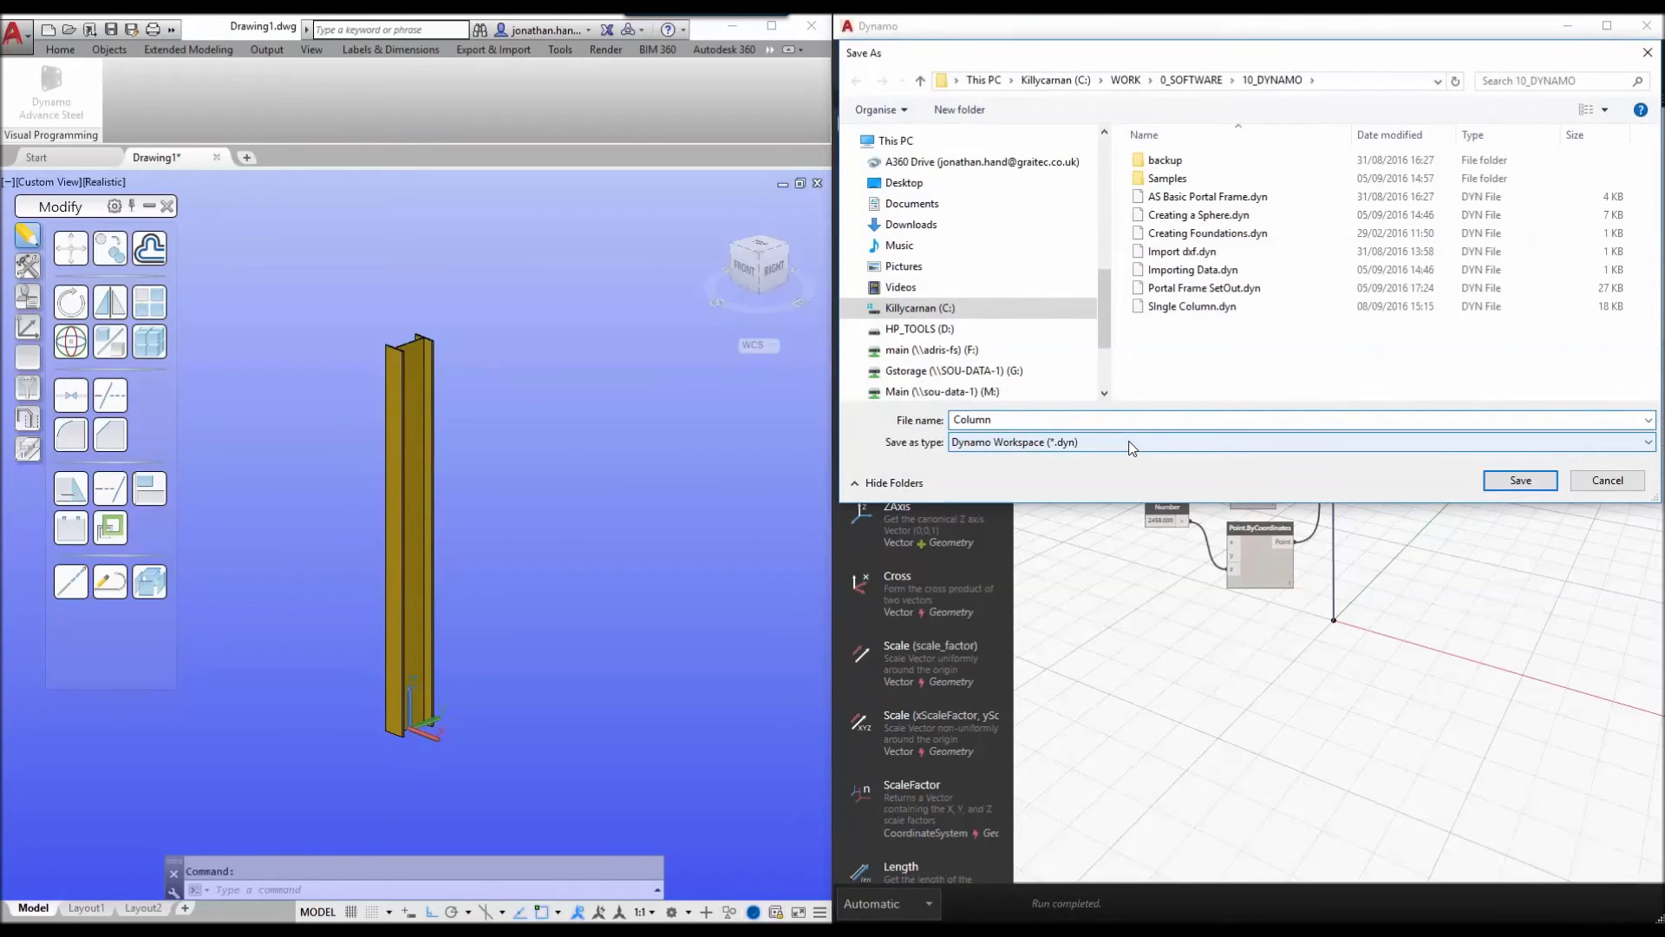
{"action": "key", "text": "Return"}
Select all the nodes, create a group from them and reposition the group on the canvas.
{"action": "left_click_drag", "start_coordinate": [1080, 267], "coordinate": [1549, 643]}
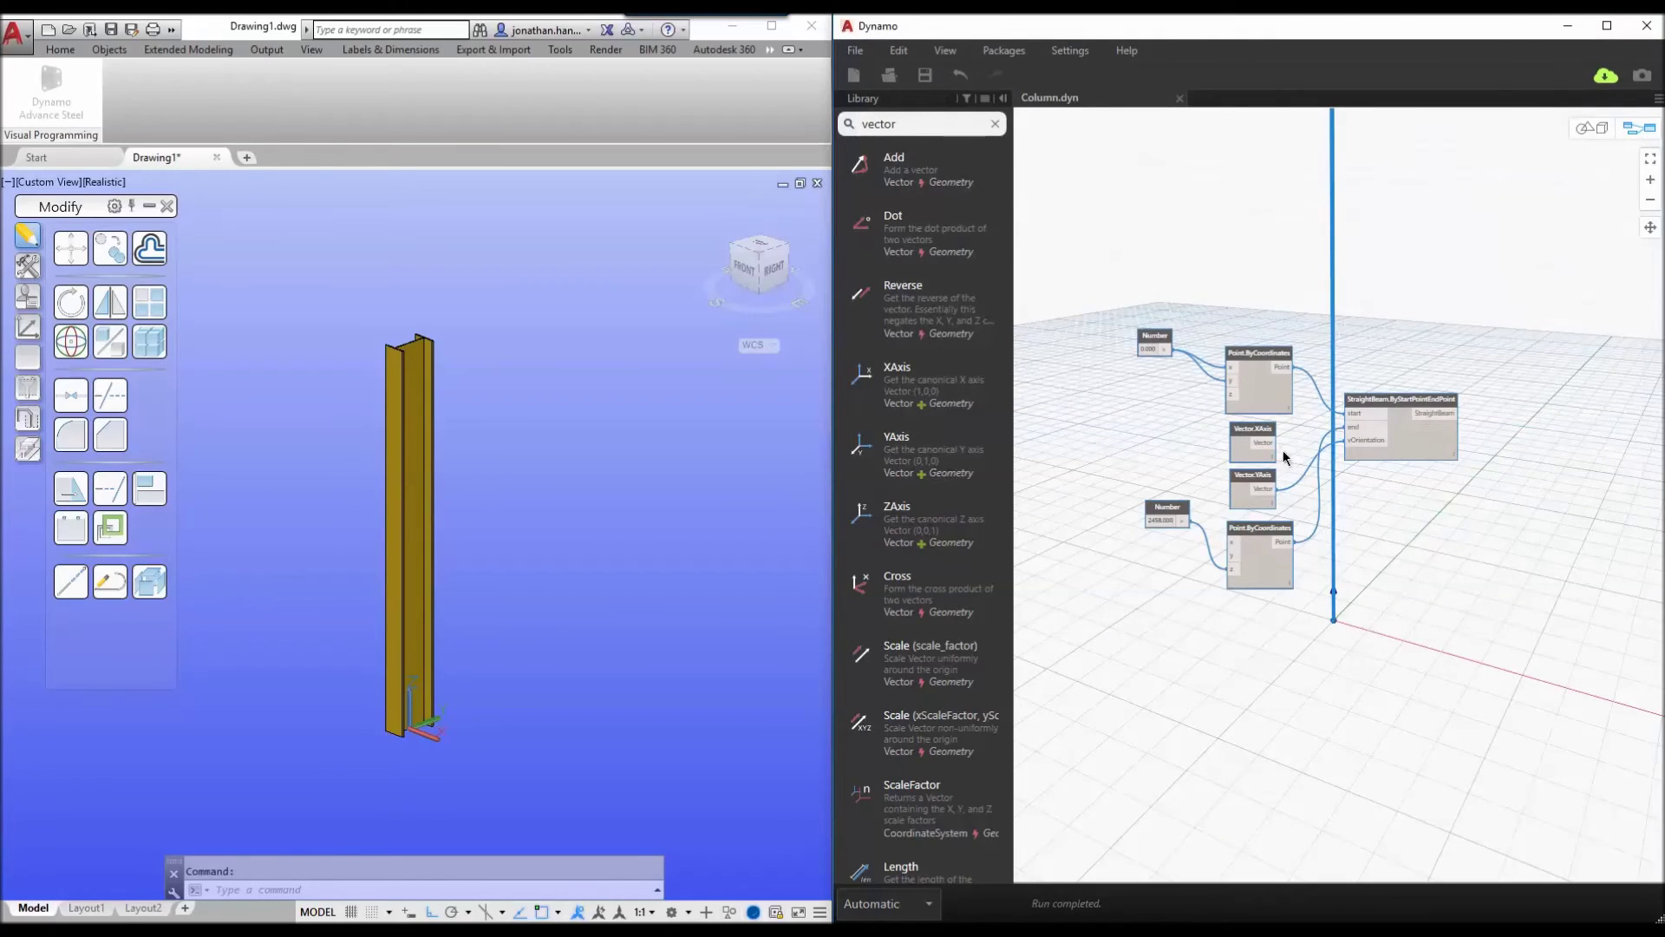
{"action": "right_click", "coordinate": [1202, 284]}
{"action": "left_click", "coordinate": [1236, 468]}
{"action": "left_click_drag", "start_coordinate": [1417, 352], "coordinate": [1446, 307]}
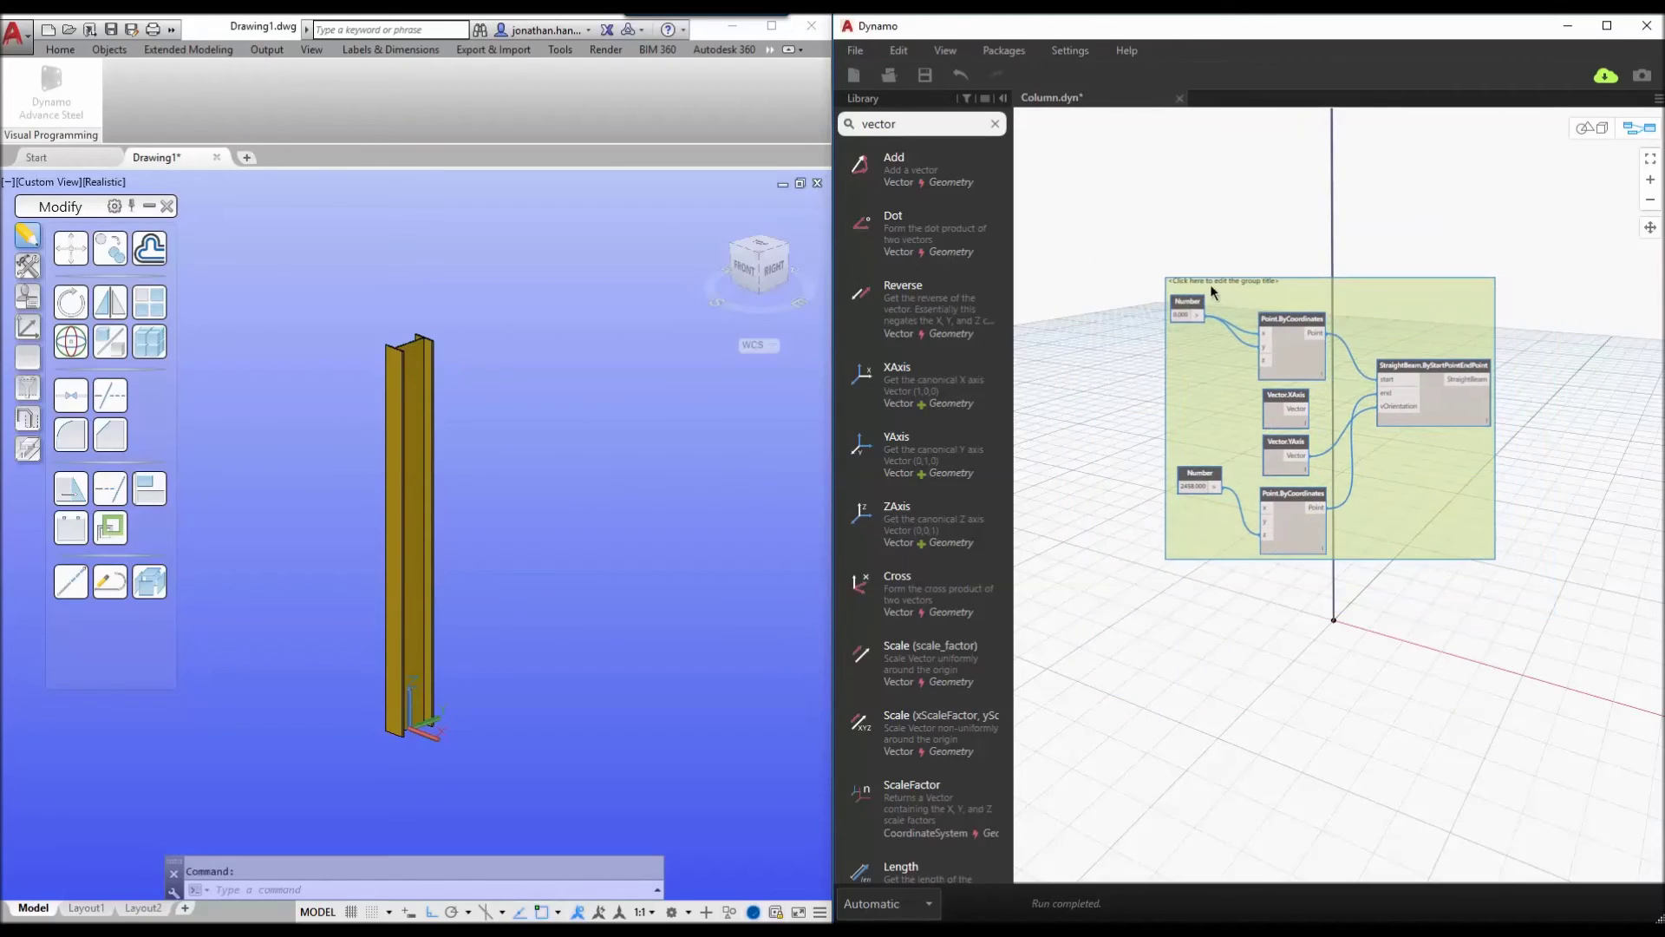
Title the node group "Column 1".
{"action": "left_click", "coordinate": [1202, 280]}
{"action": "type", "text": "Column"}
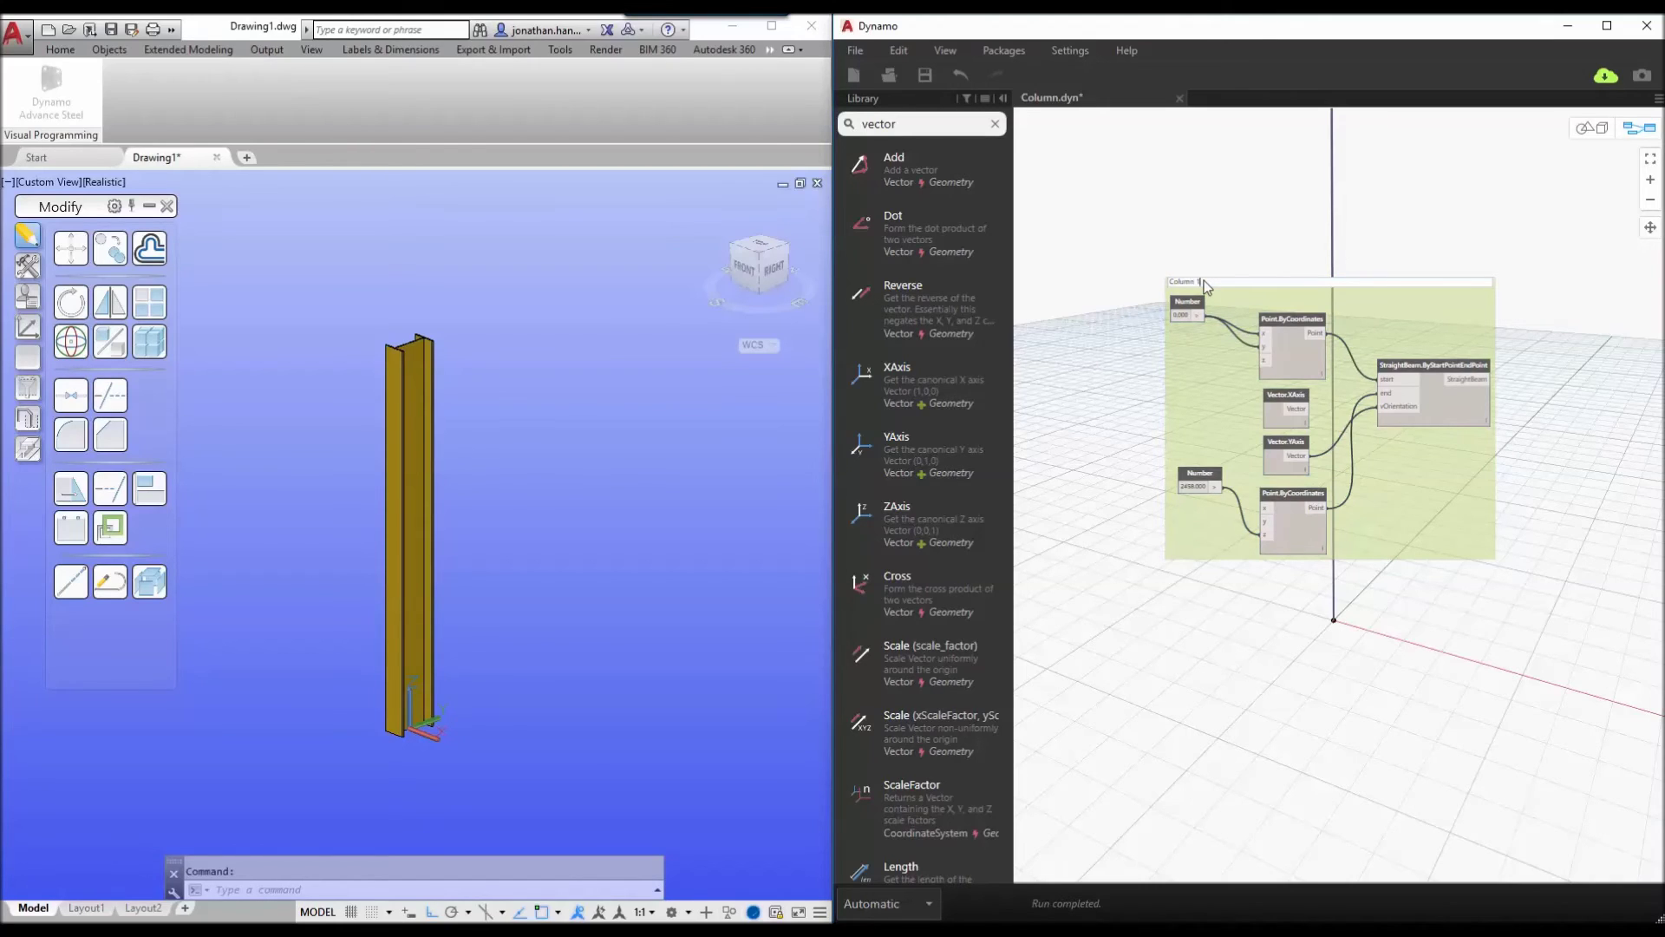
{"action": "left_click", "coordinate": [1214, 185]}
Tidy the arrangement of nodes inside the Column 1 group with Cleanup Node Layout.
{"action": "right_click", "coordinate": [1185, 362]}
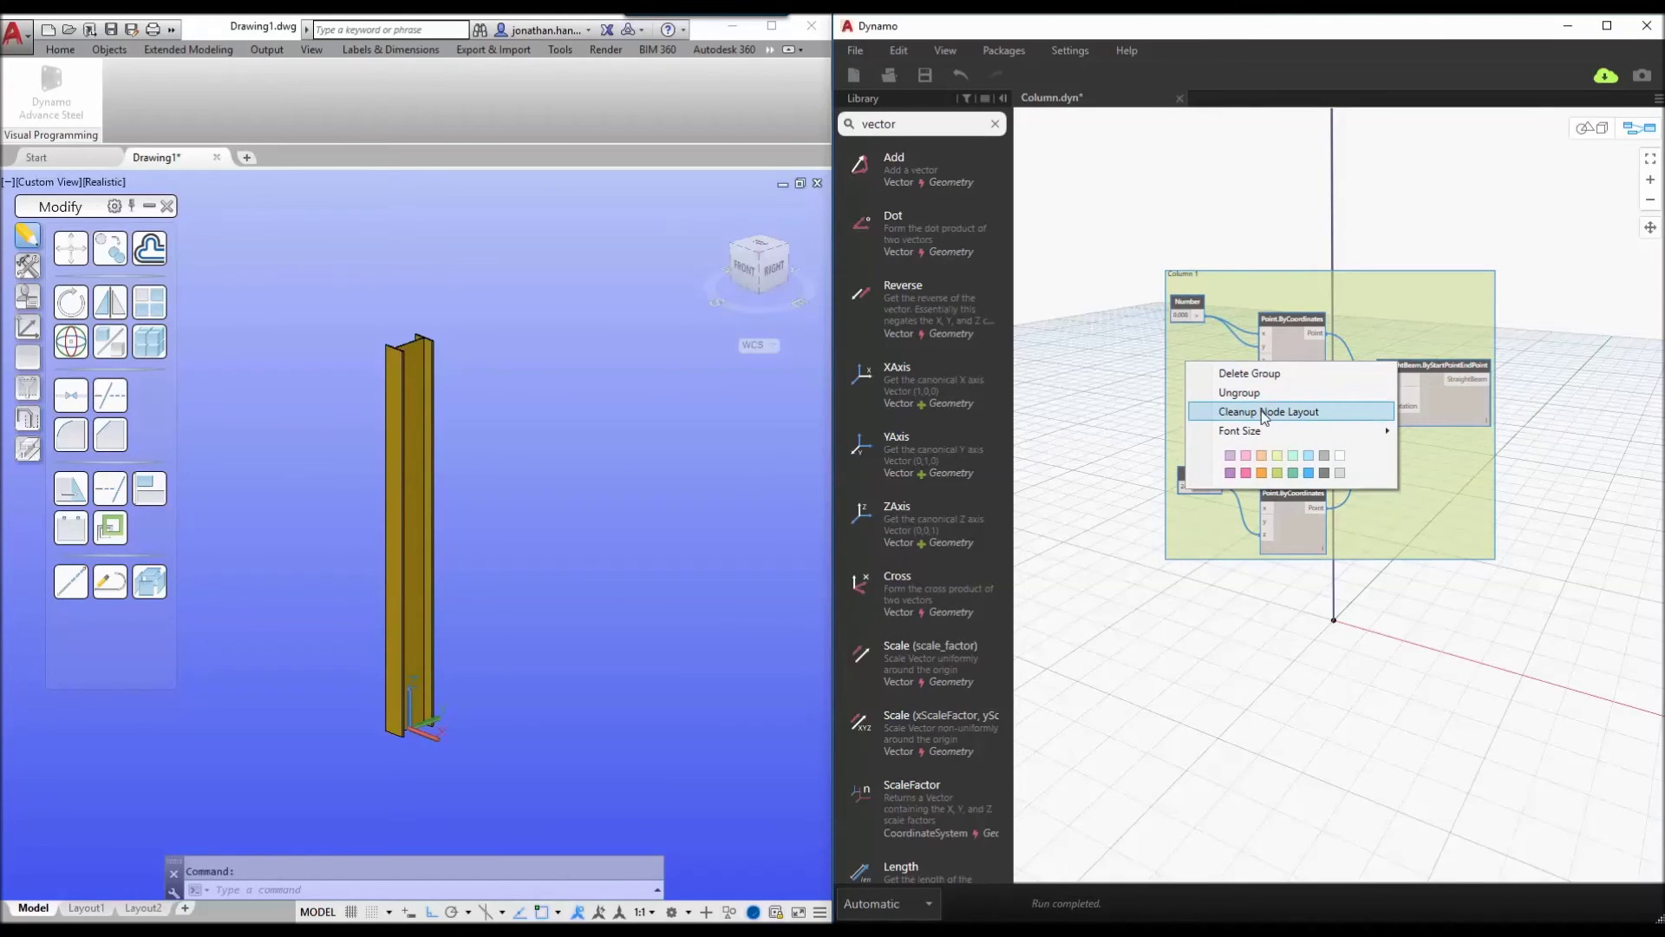
{"action": "left_click", "coordinate": [1267, 413]}
{"action": "left_click", "coordinate": [1433, 285]}
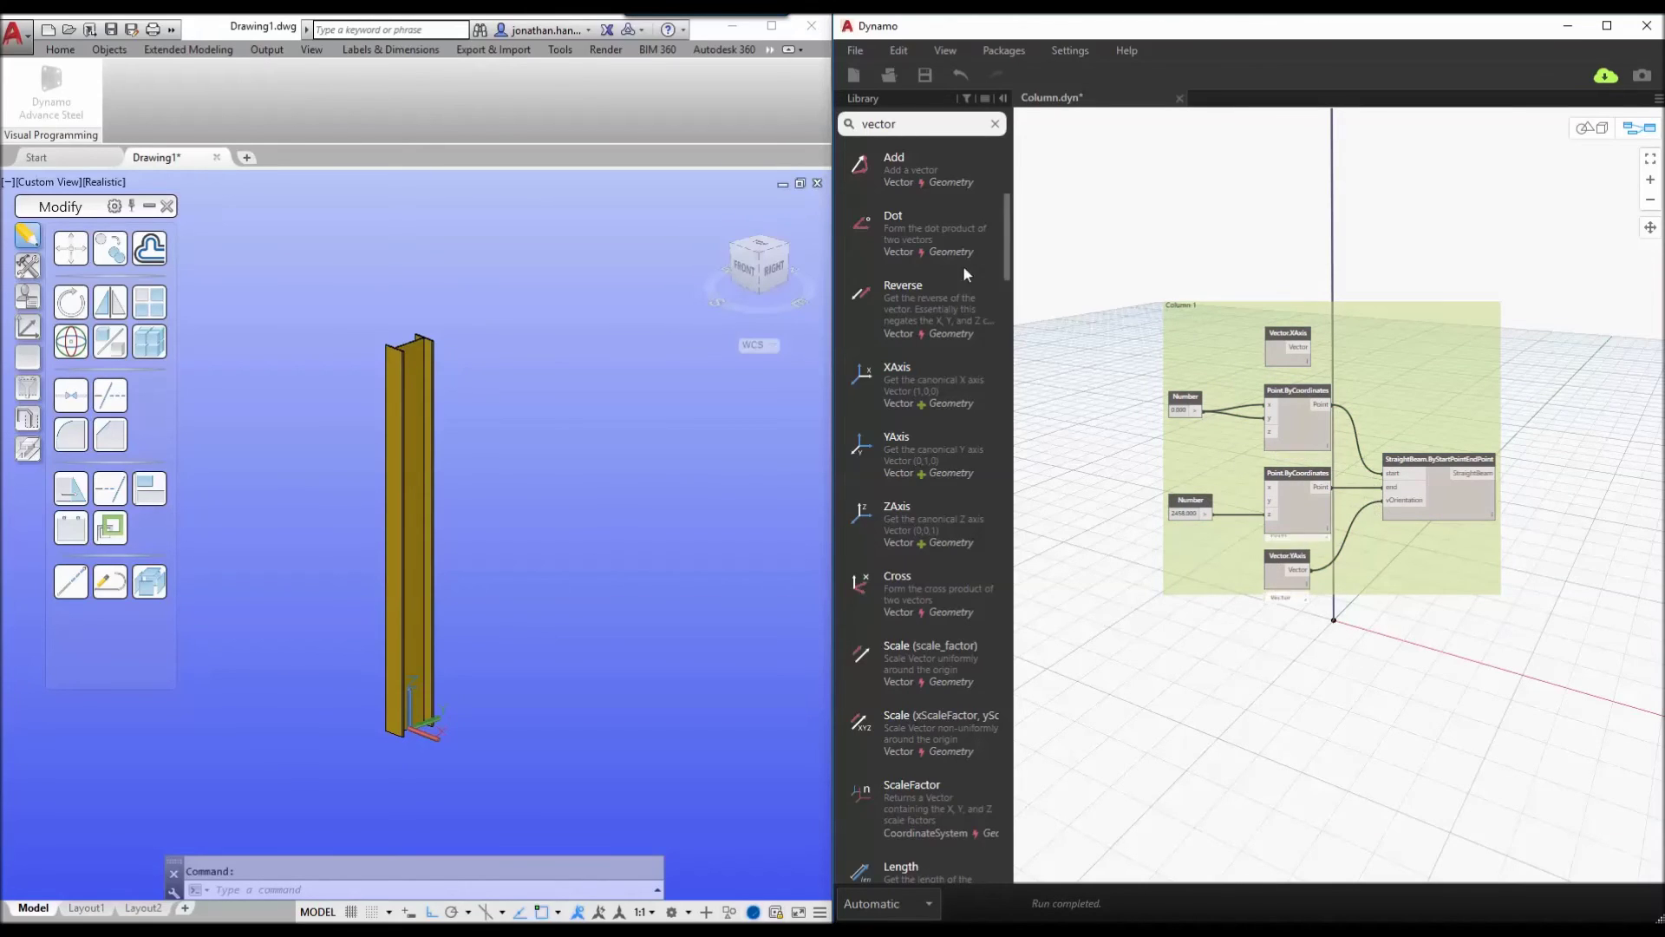
Try values of 100 and 200 in the Number node feeding the start point's x and y inputs.
{"action": "left_click", "coordinate": [1238, 452]}
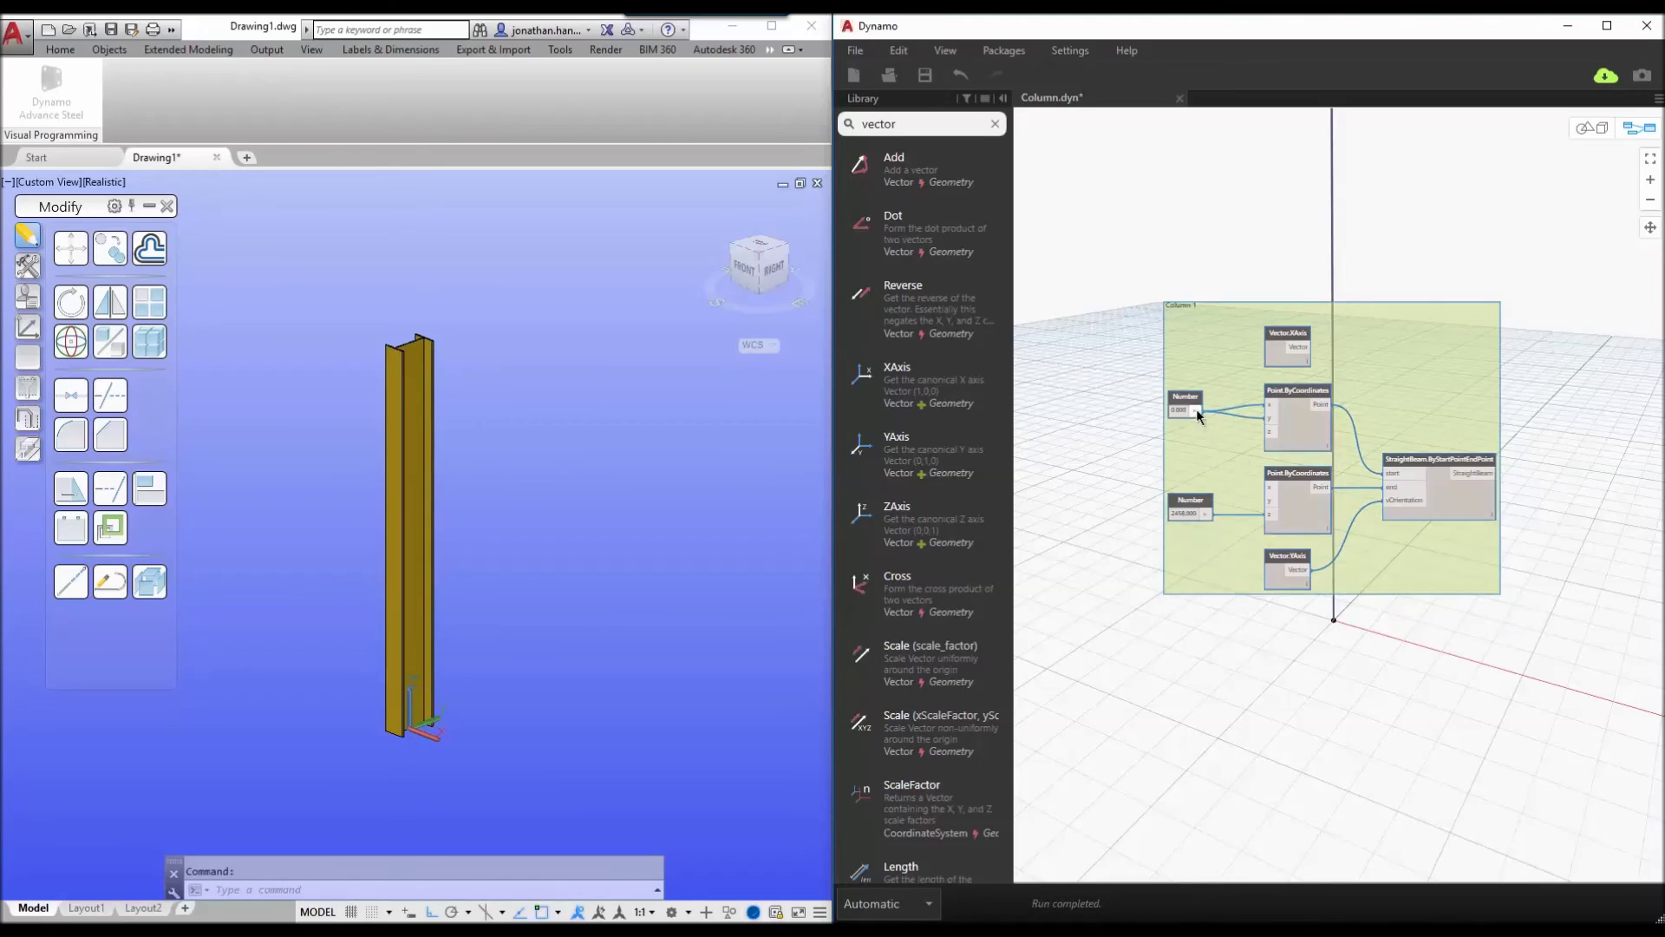
{"action": "scroll", "coordinate": [1181, 409], "scroll_direction": "up", "scroll_amount": 3}
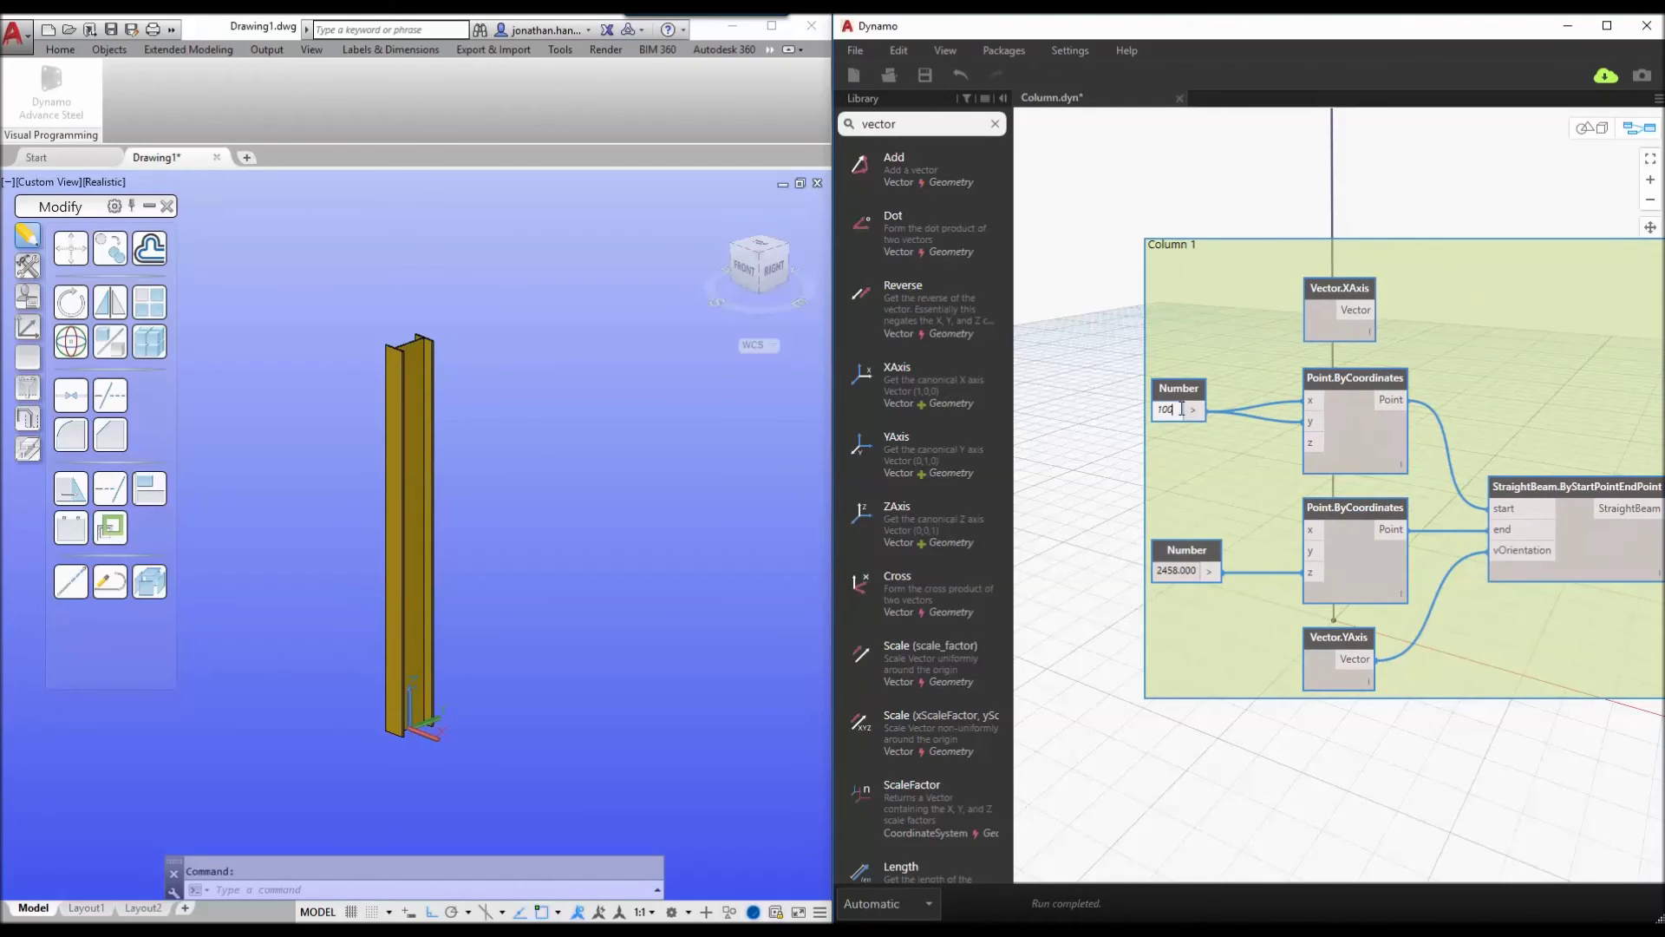
{"action": "left_click", "coordinate": [1078, 548]}
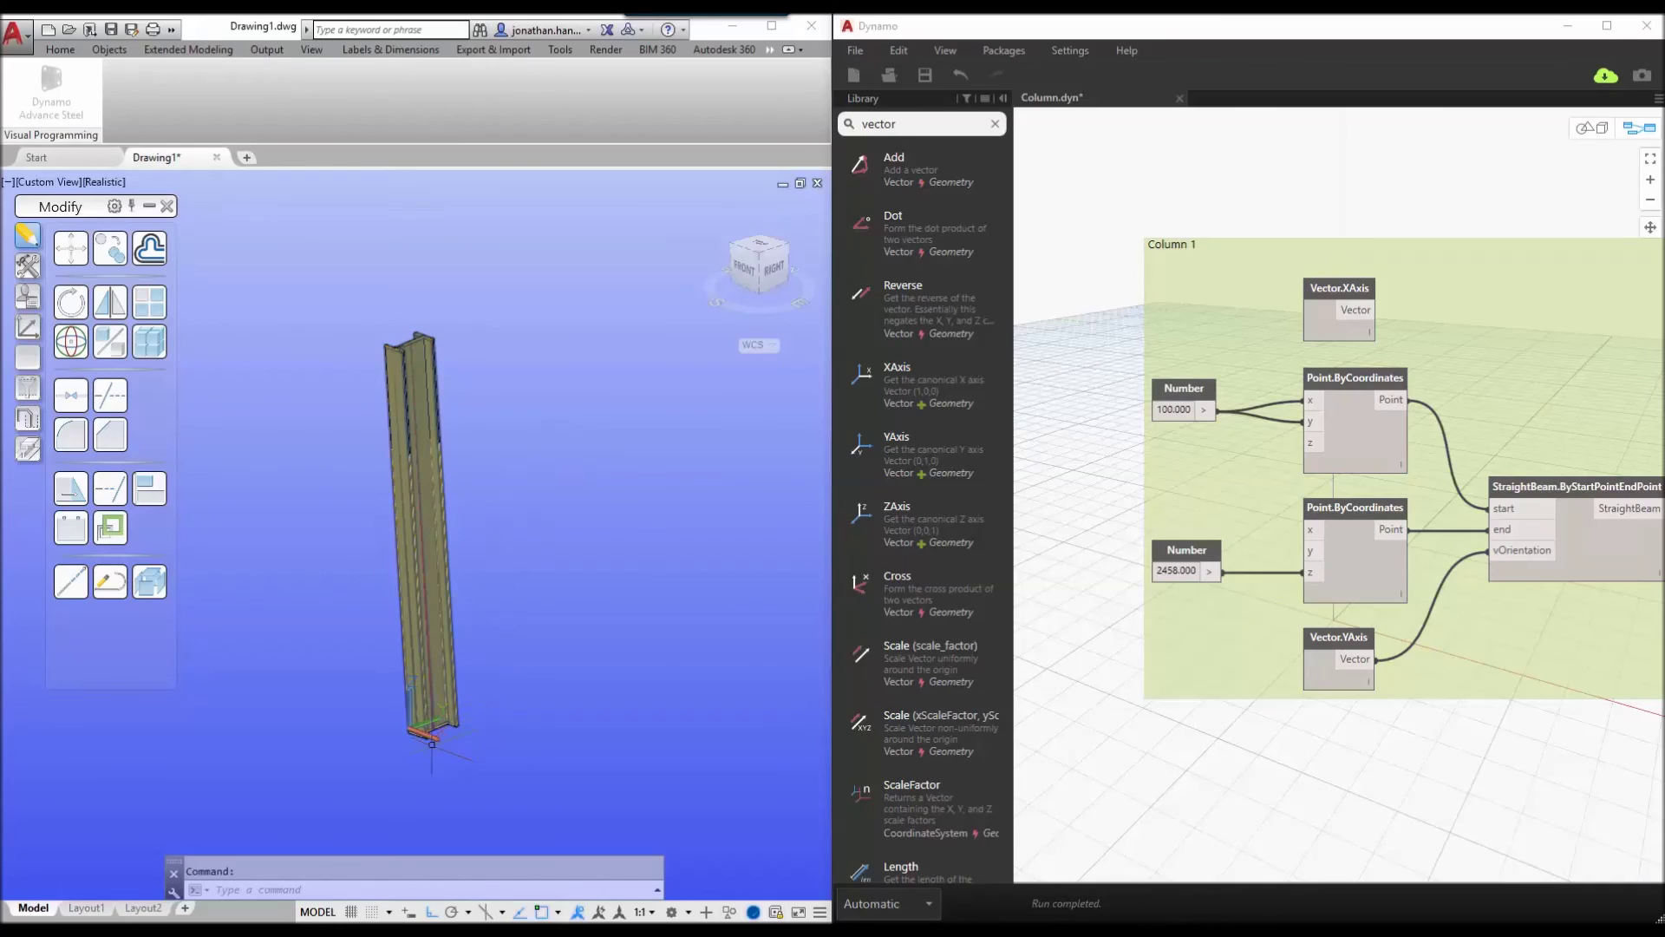
{"action": "left_click", "coordinate": [1191, 409]}
{"action": "type", "text": "200"}
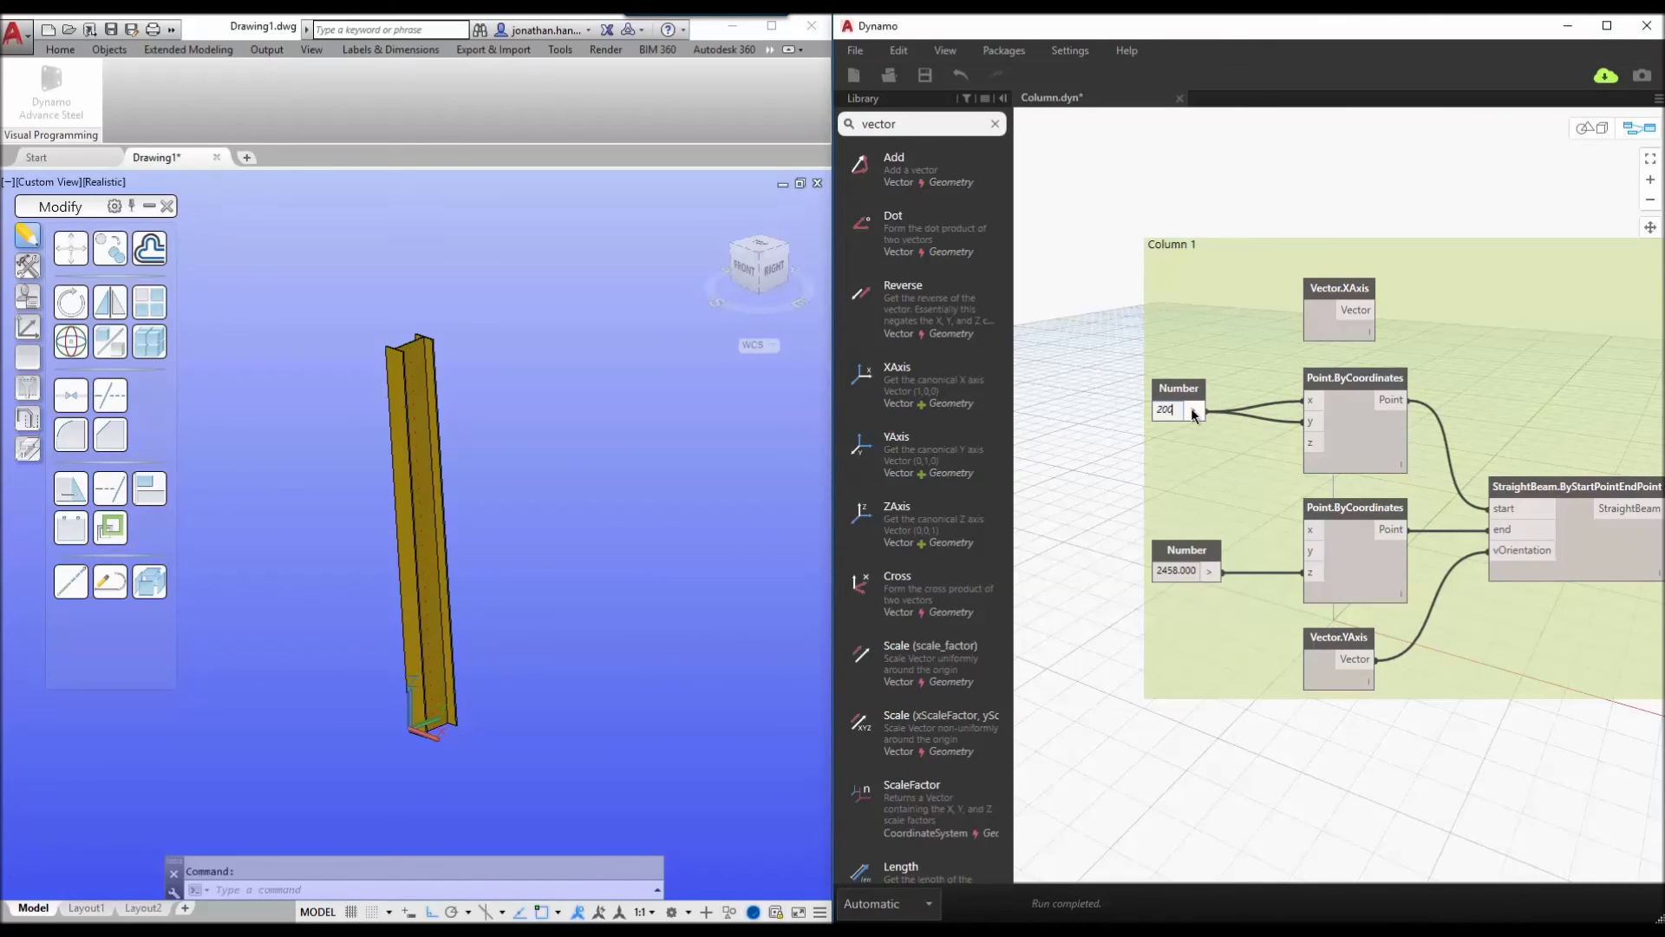
Set the Number node feeding the end point's z input to 3000 and apply it to the beam.
{"action": "left_click", "coordinate": [1185, 571]}
{"action": "type", "text": "3000"}
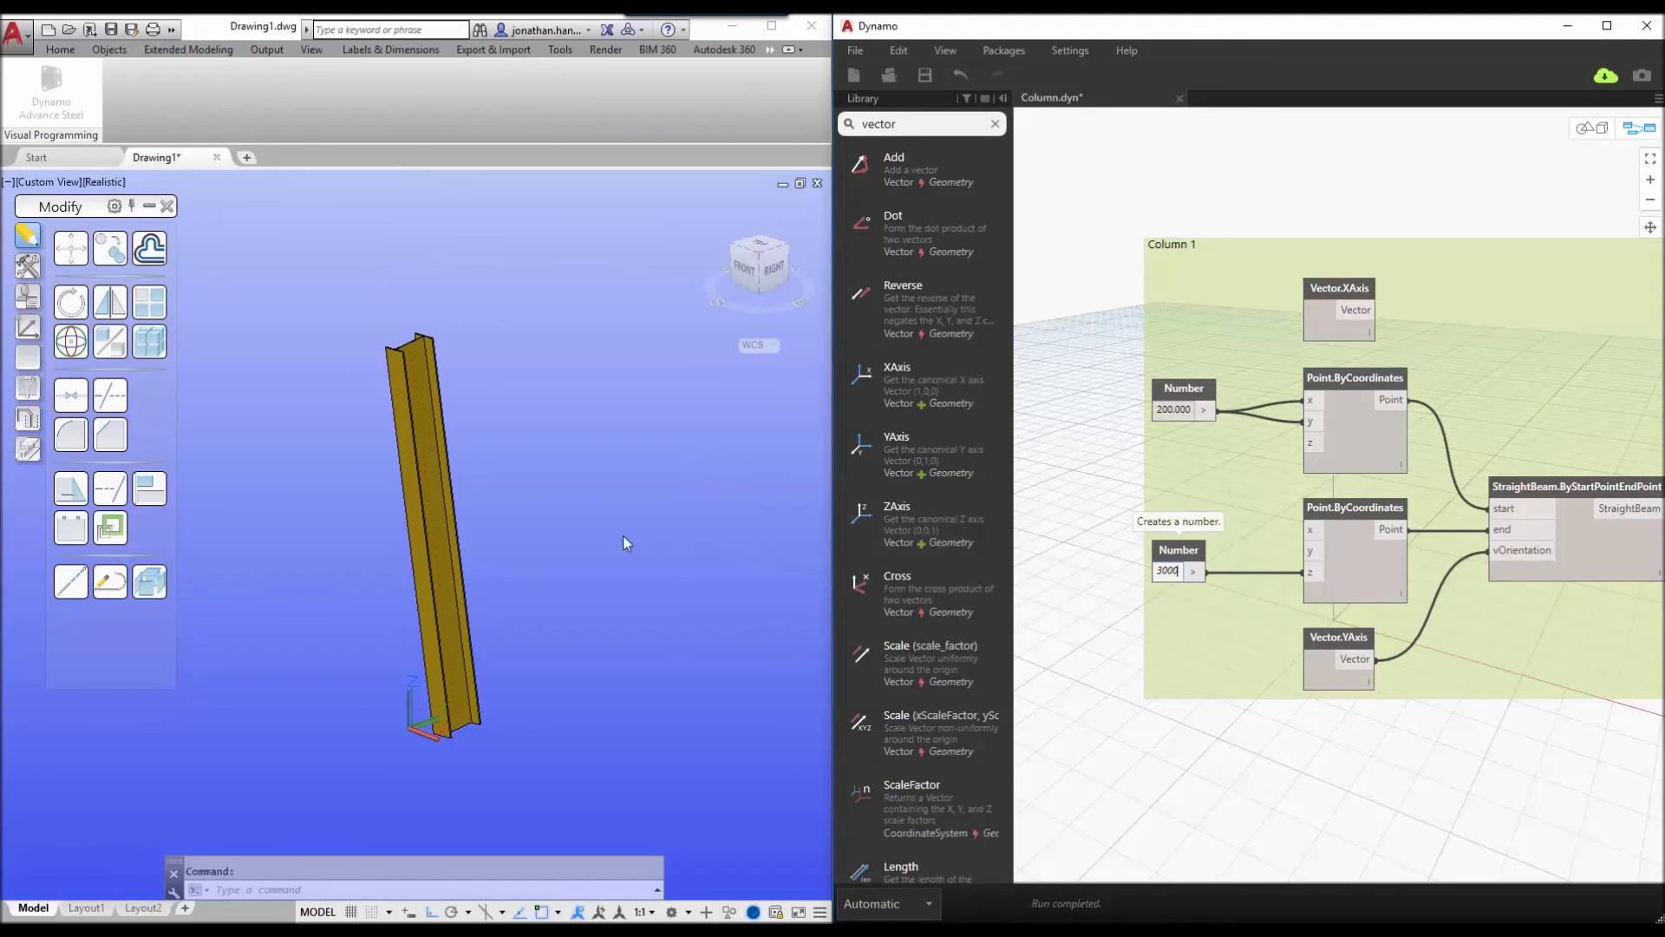
{"action": "left_click", "coordinate": [547, 381]}
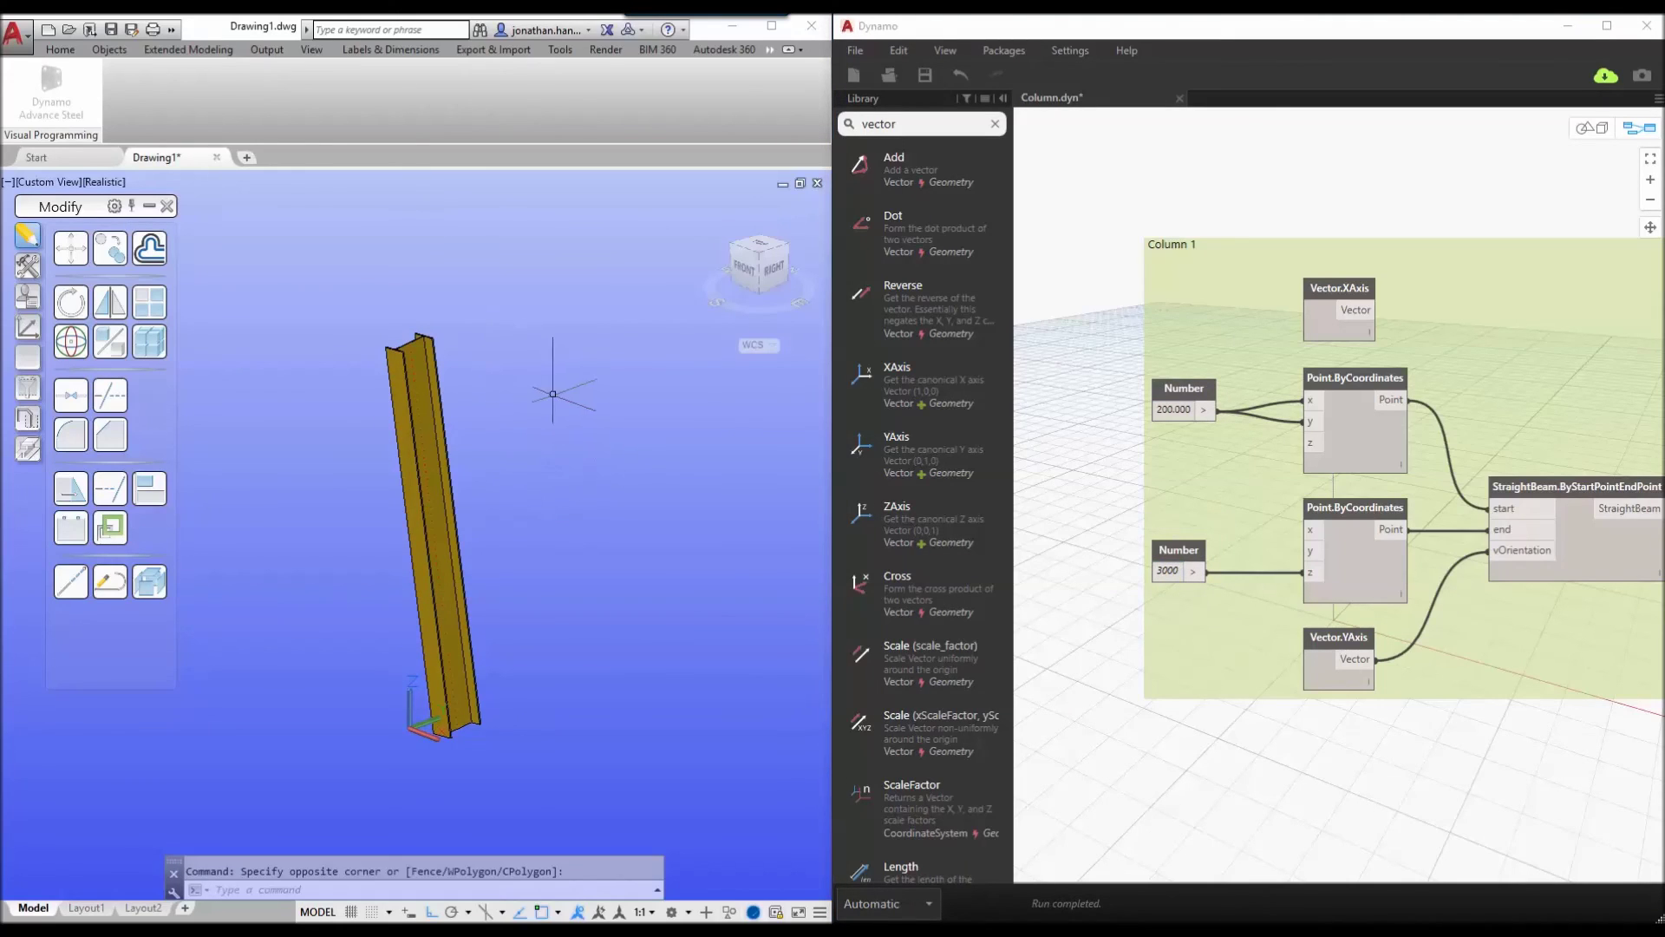
Set the Number node feeding the start point's x and y inputs to 0.
{"action": "left_click", "coordinate": [1194, 412]}
{"action": "type", "text": "0"}
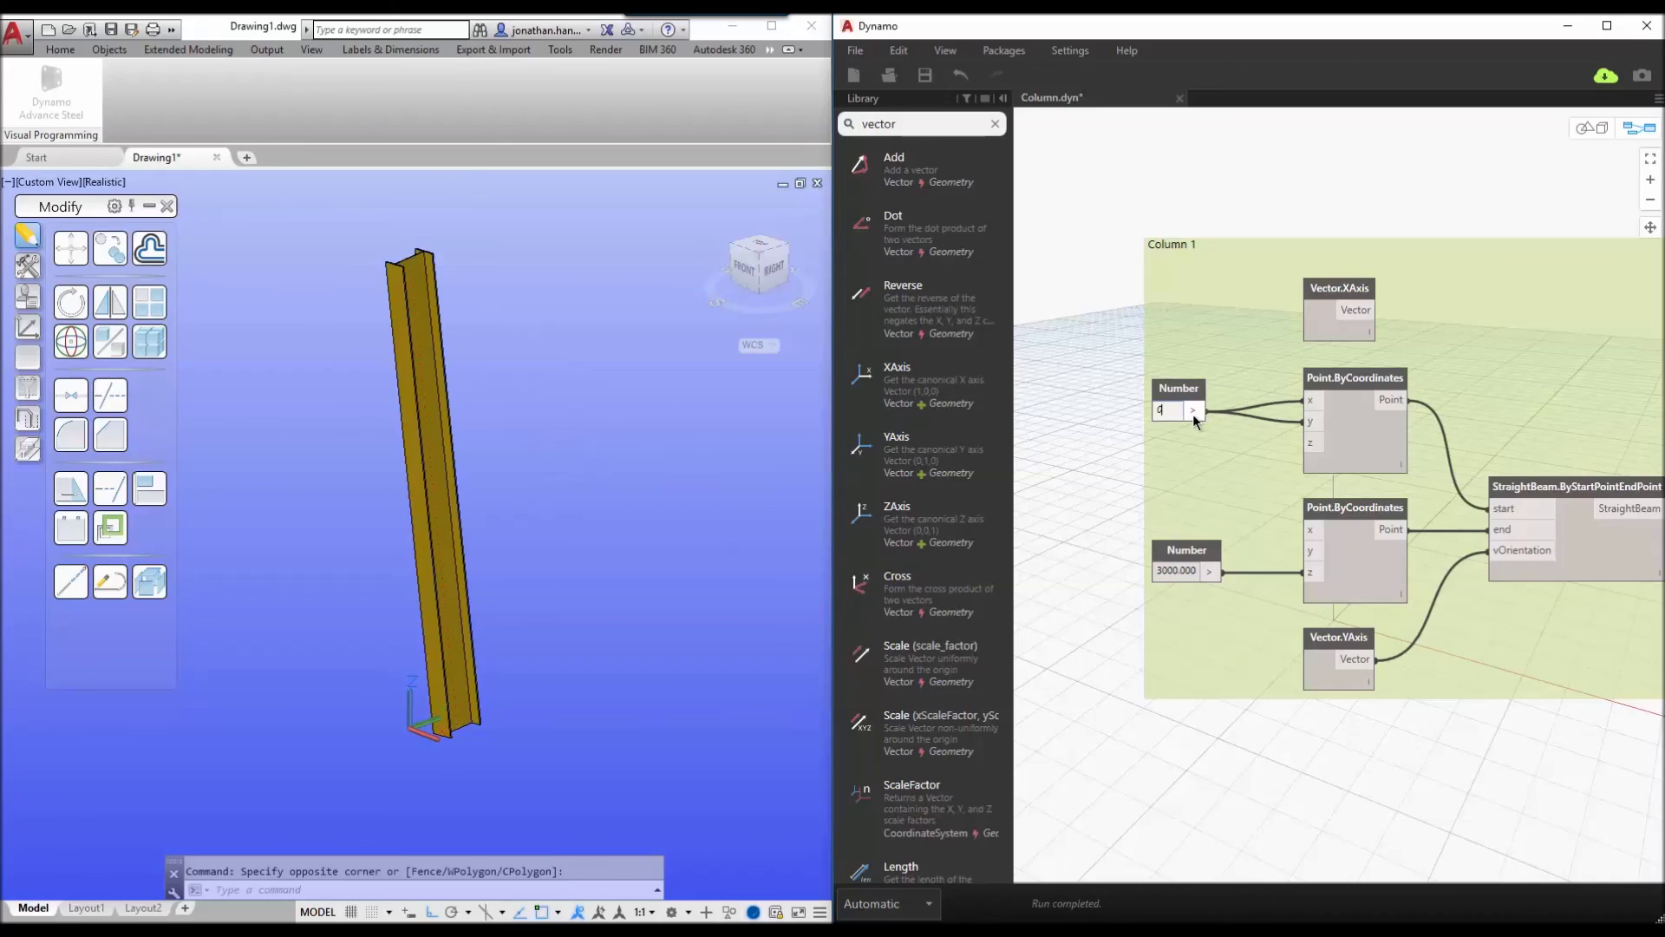
{"action": "left_click", "coordinate": [1105, 507]}
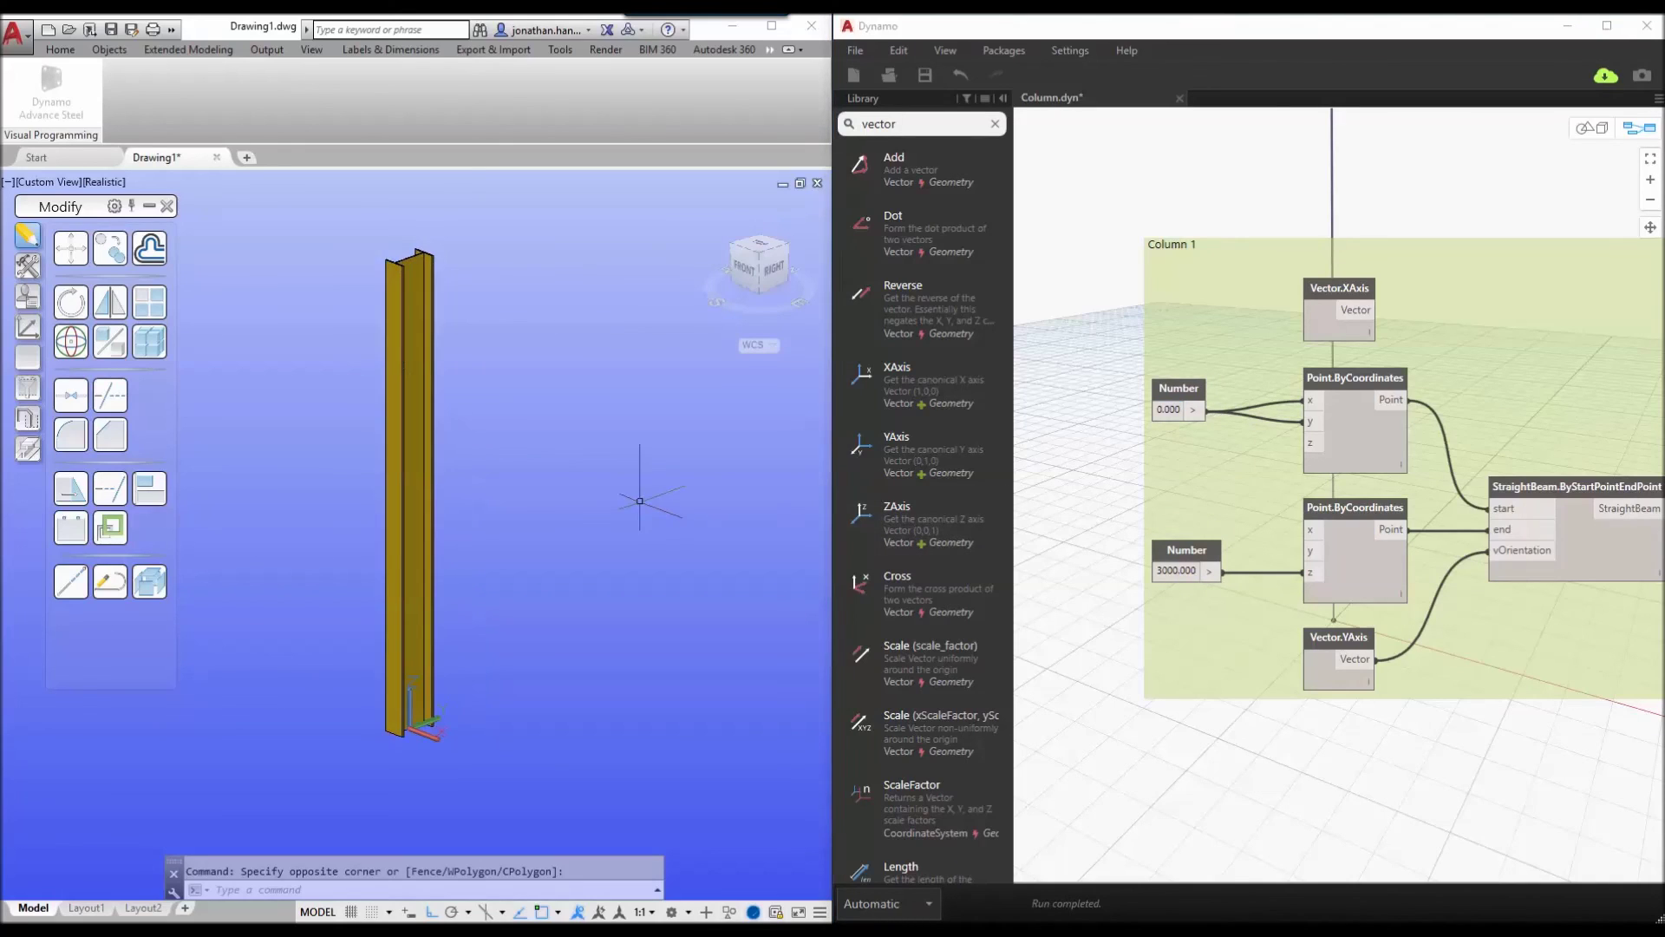
Set the end point's z Number node to 1000 and inspect the regenerated column in the Advance Steel model.
{"action": "left_click", "coordinate": [1192, 571]}
{"action": "type", "text": "100"}
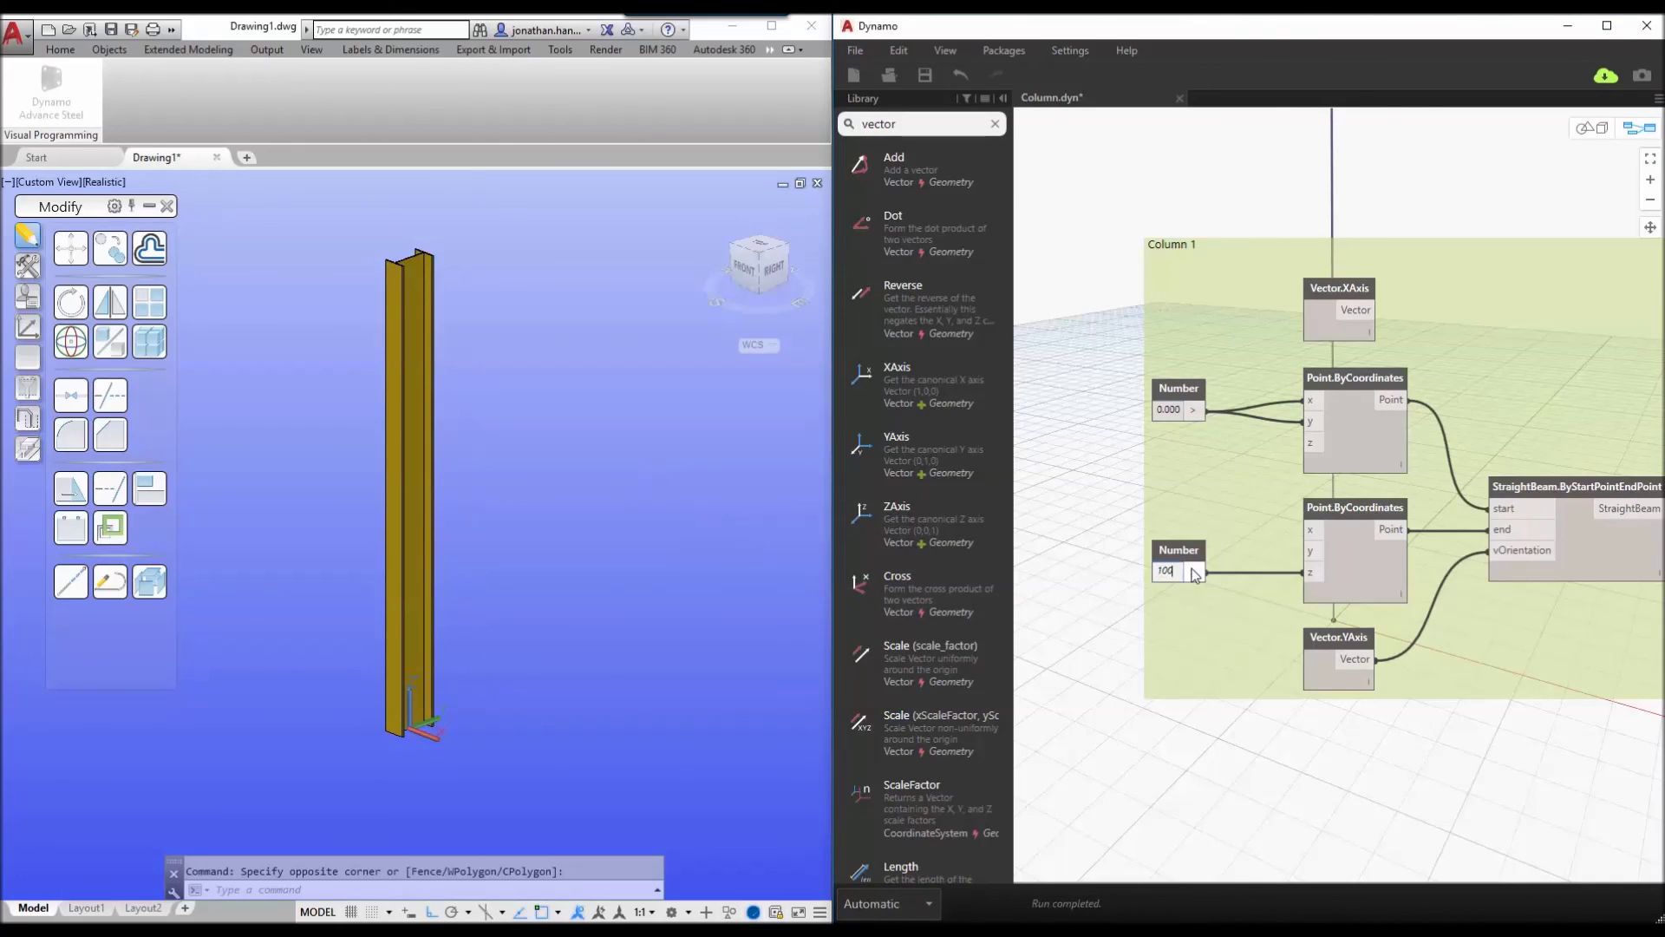
{"action": "type", "text": "0"}
{"action": "key", "text": "Return"}
{"action": "key", "text": "Escape"}
{"action": "middle_click_drag", "start_coordinate": [537, 631], "coordinate": [578, 625], "text": "shift"}
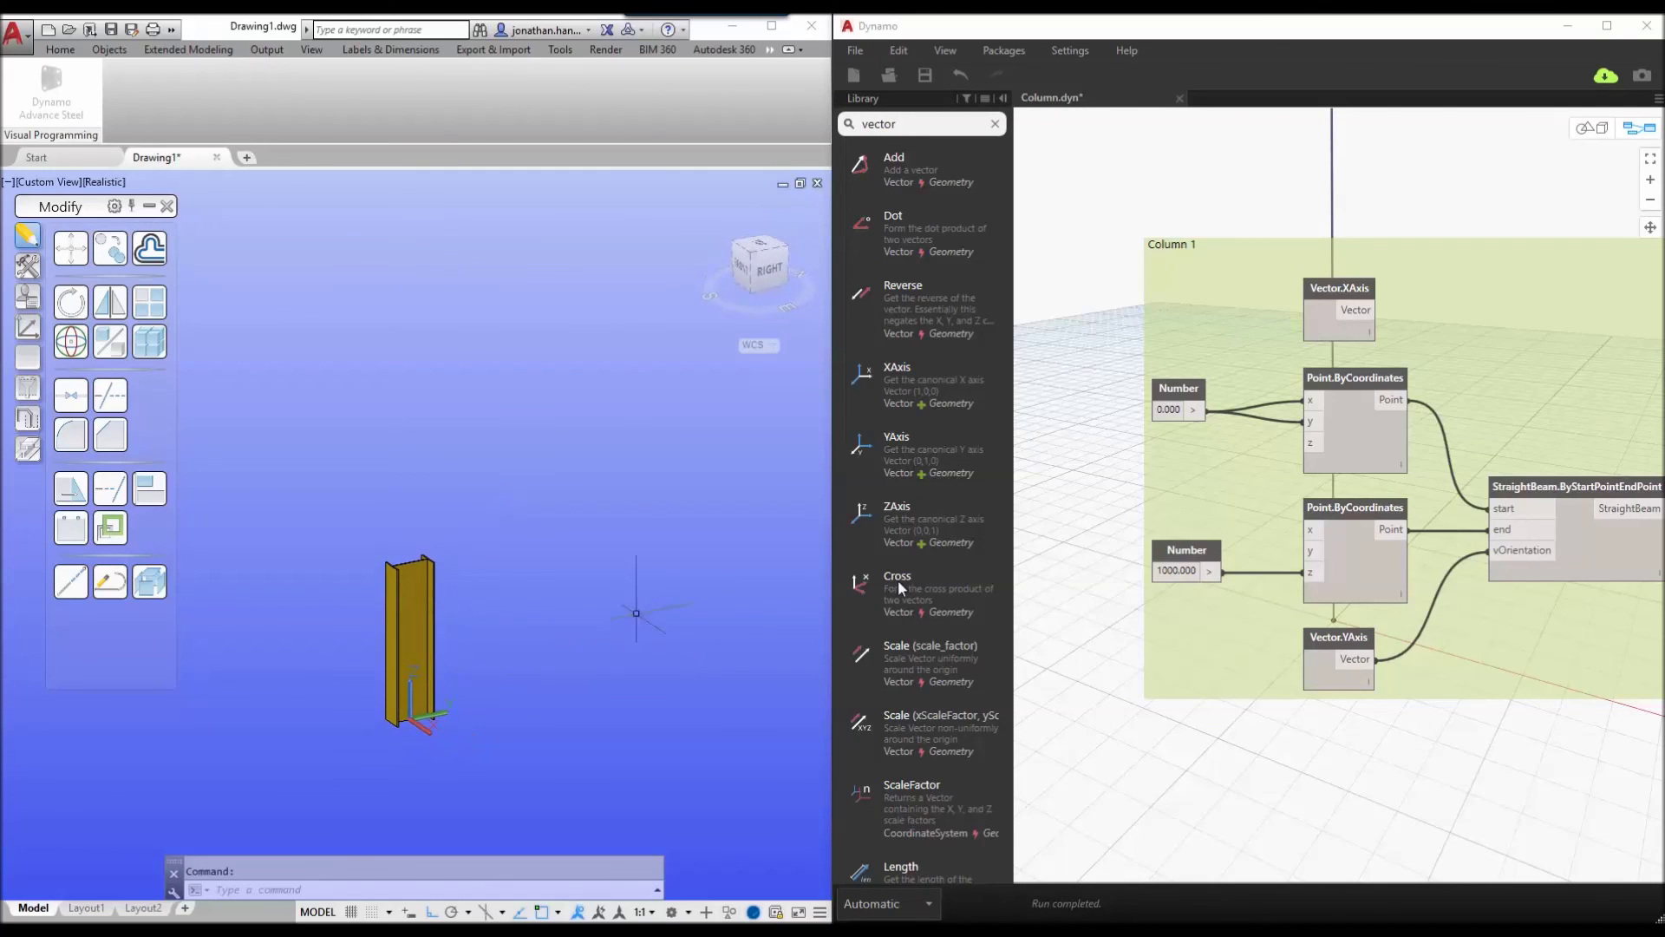
{"action": "left_click", "coordinate": [1382, 186]}
{"action": "scroll", "coordinate": [1381, 184], "scroll_direction": "down", "scroll_amount": 4}
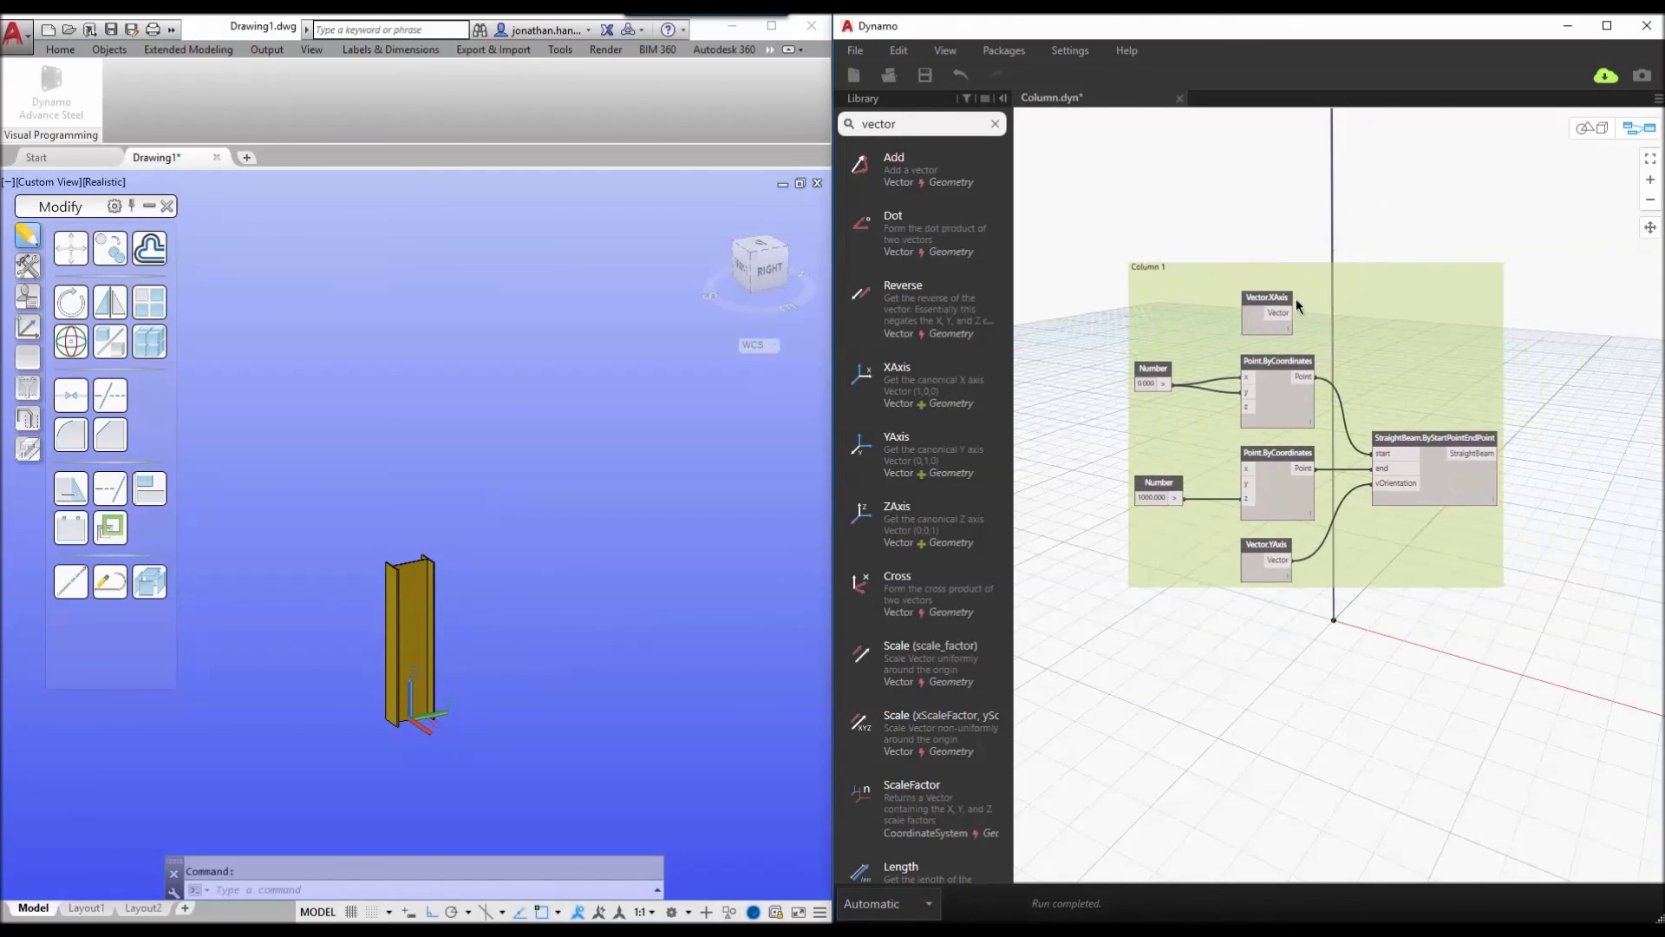